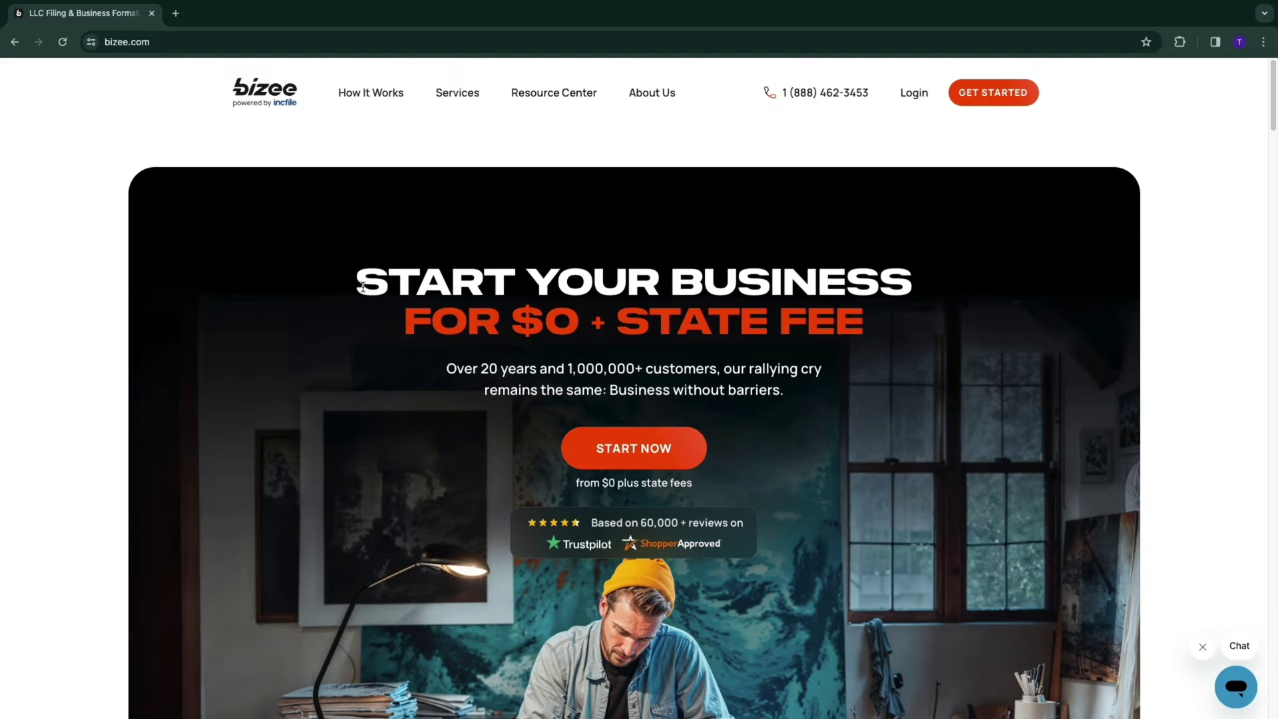
- Read the Start Your Business headline and the 60,000 reviews line
mouse_move(361, 286)
left_mouse_down()
mouse_move(582, 324)
mouse_move(781, 325)
left_mouse_up()
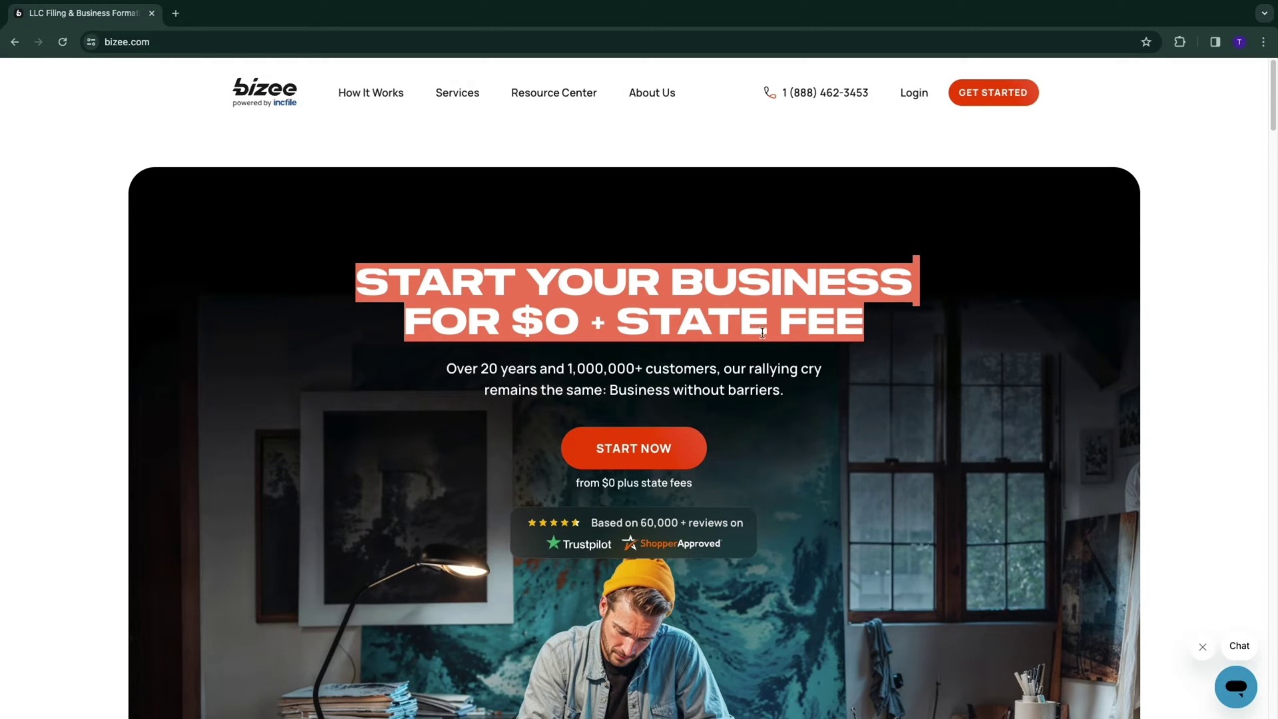
left_click(482, 396)
scroll(467, 397, "down", 1)
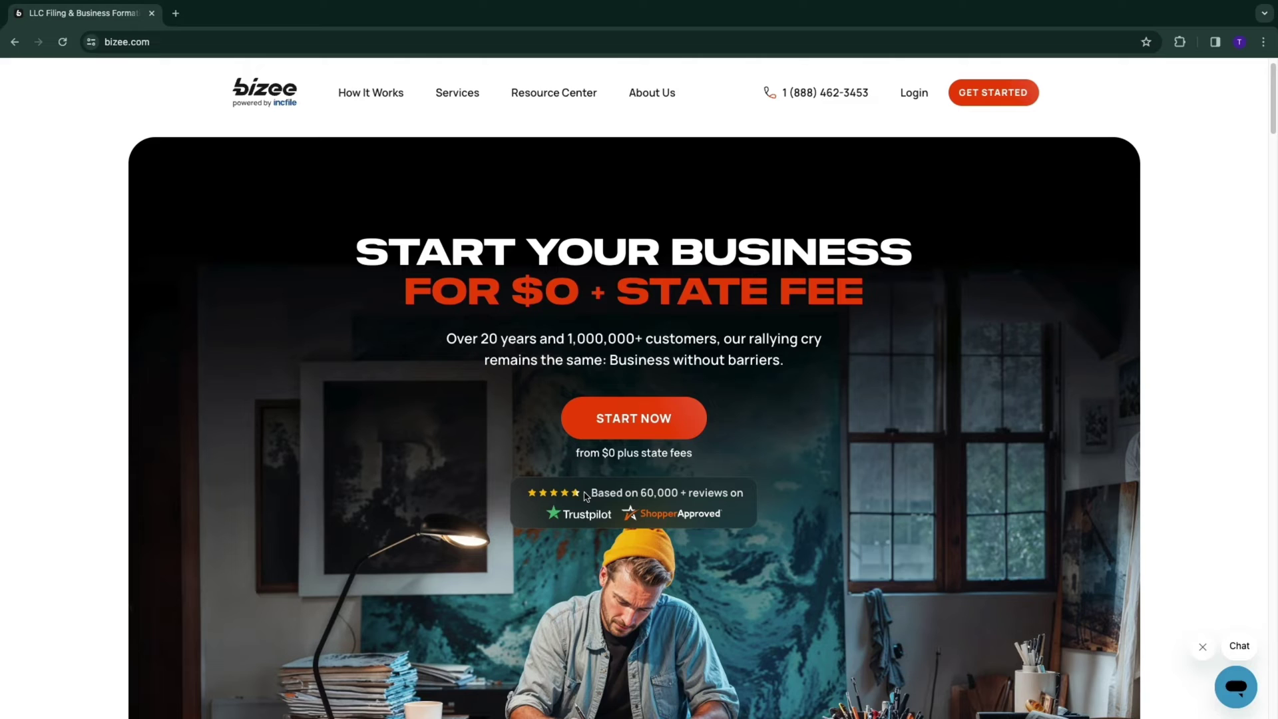
left_click_drag(592, 494, 744, 495)
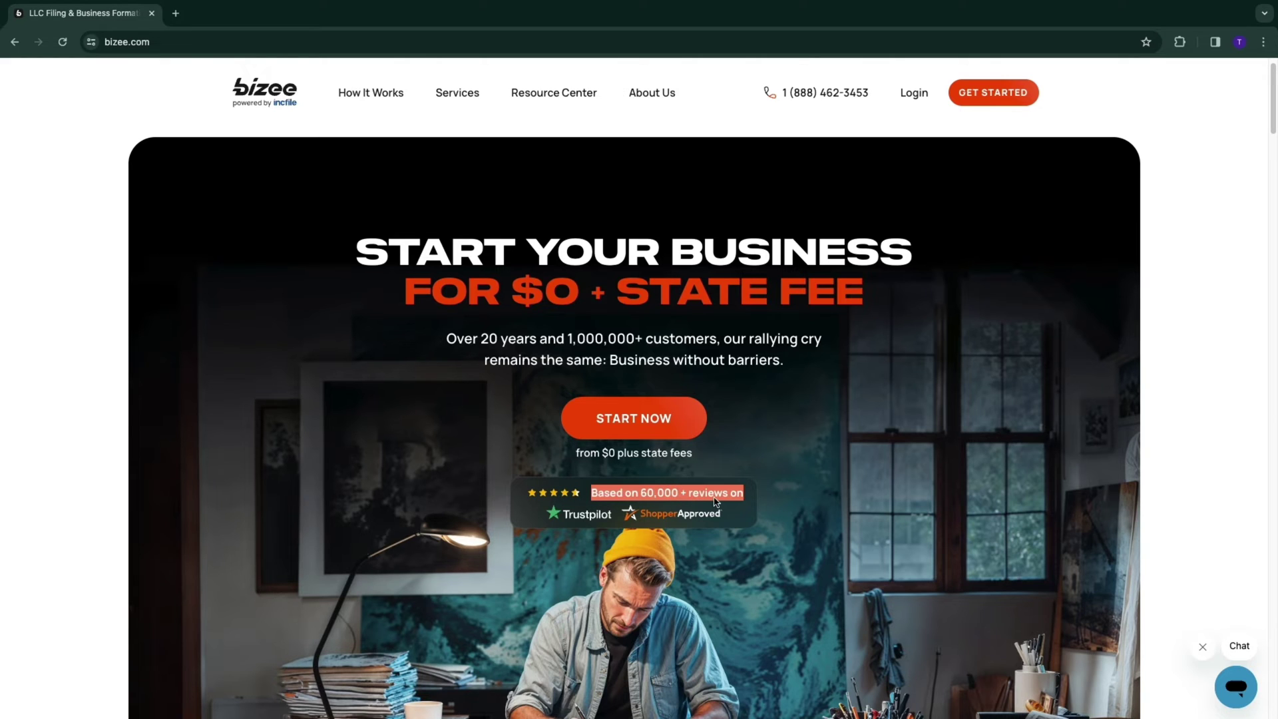
left_click(491, 480)
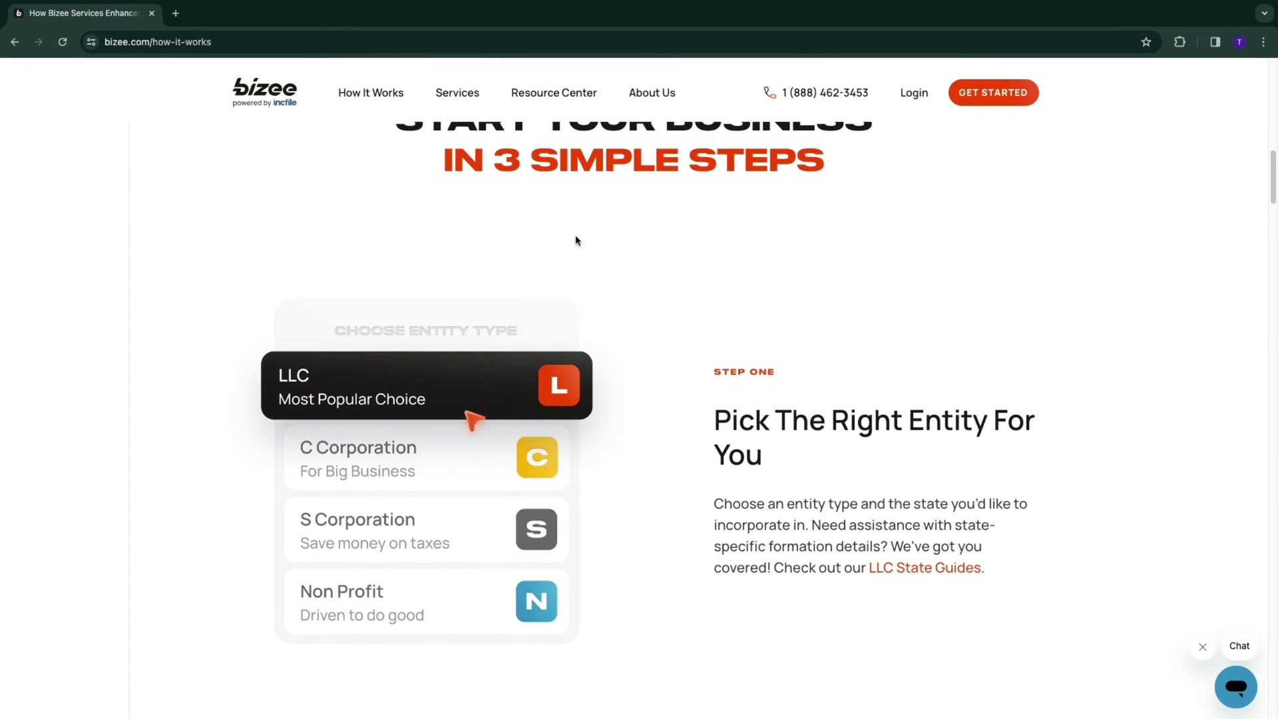
- Read the 3 simple steps, from picking the right entity to describing your business
left_click_drag(445, 160, 824, 162)
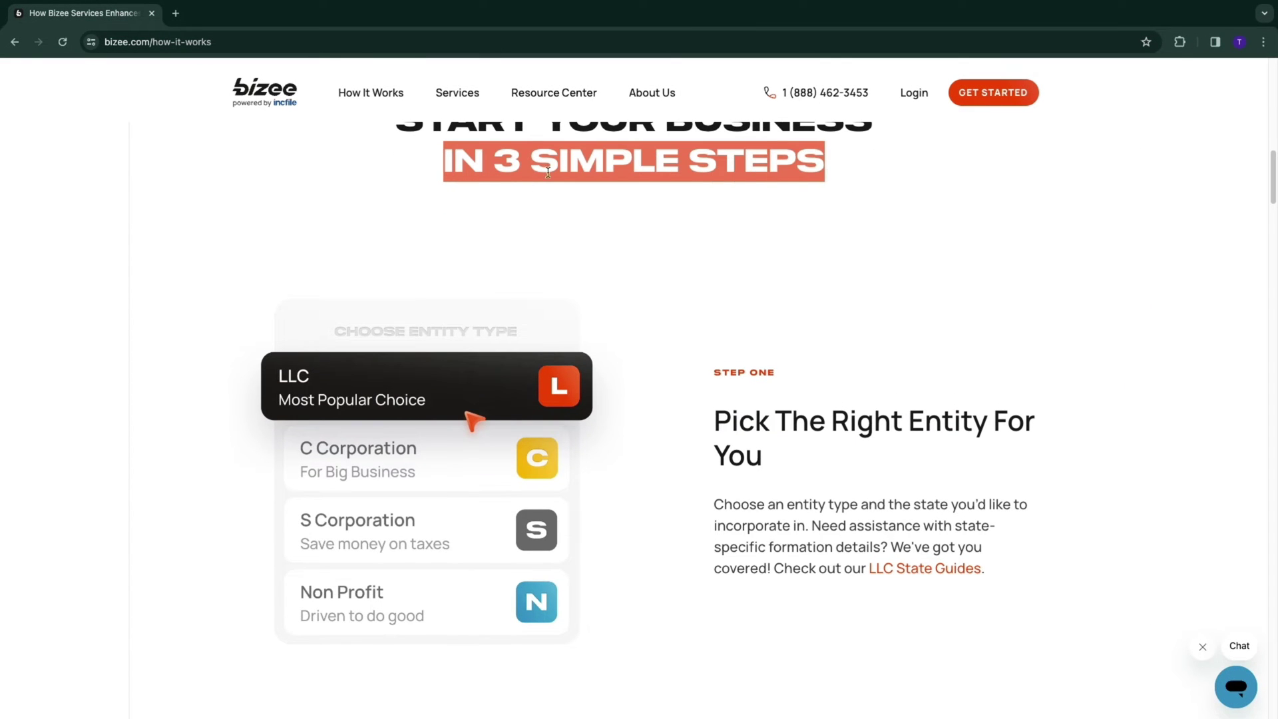
left_click(664, 300)
scroll(649, 315, "down", 2)
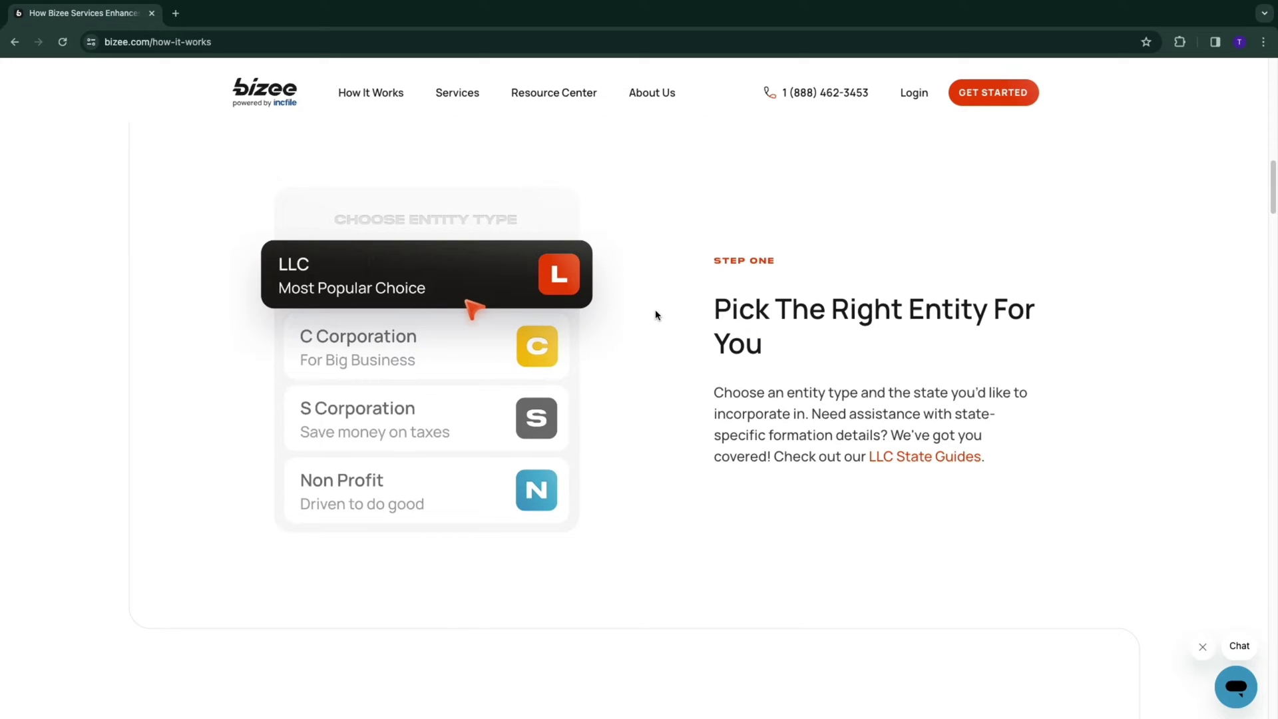
left_click_drag(702, 313, 1060, 343)
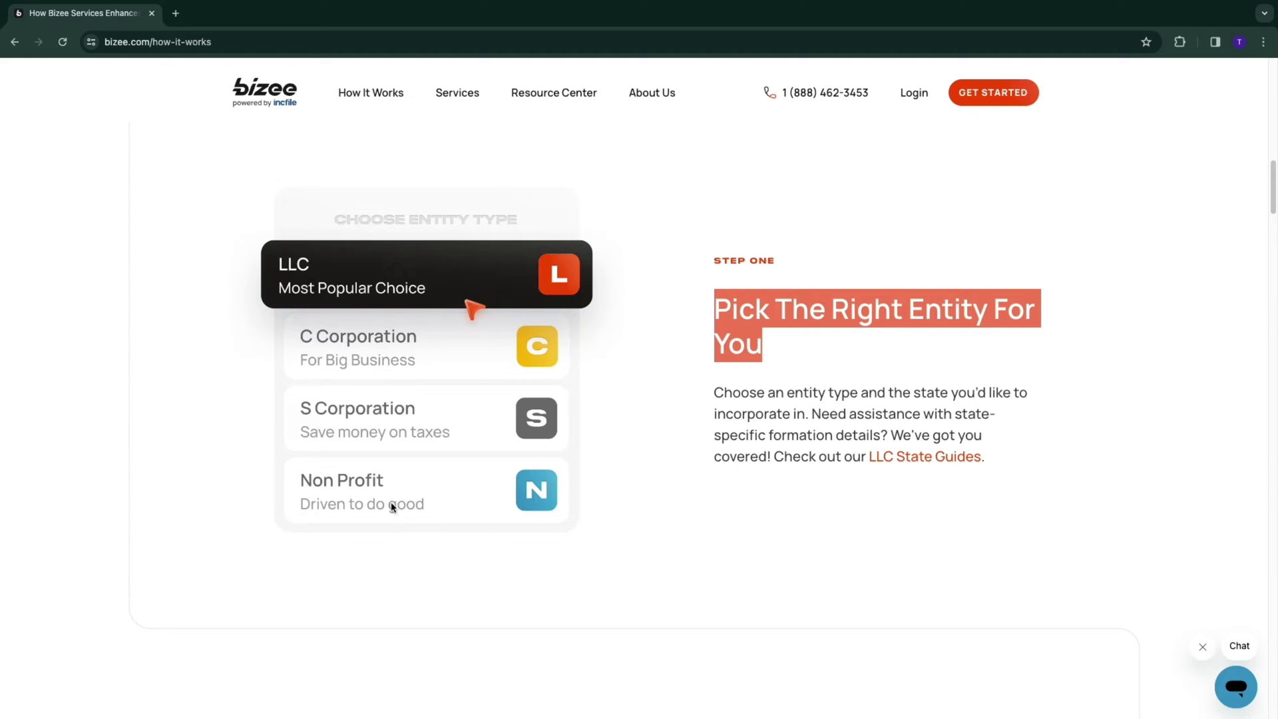
scroll(391, 507, "down", 5)
scroll(392, 506, "down", 1)
scroll(599, 450, "down", 1)
mouse_move(713, 399)
left_mouse_down()
mouse_move(821, 400)
mouse_move(887, 441)
left_mouse_up()
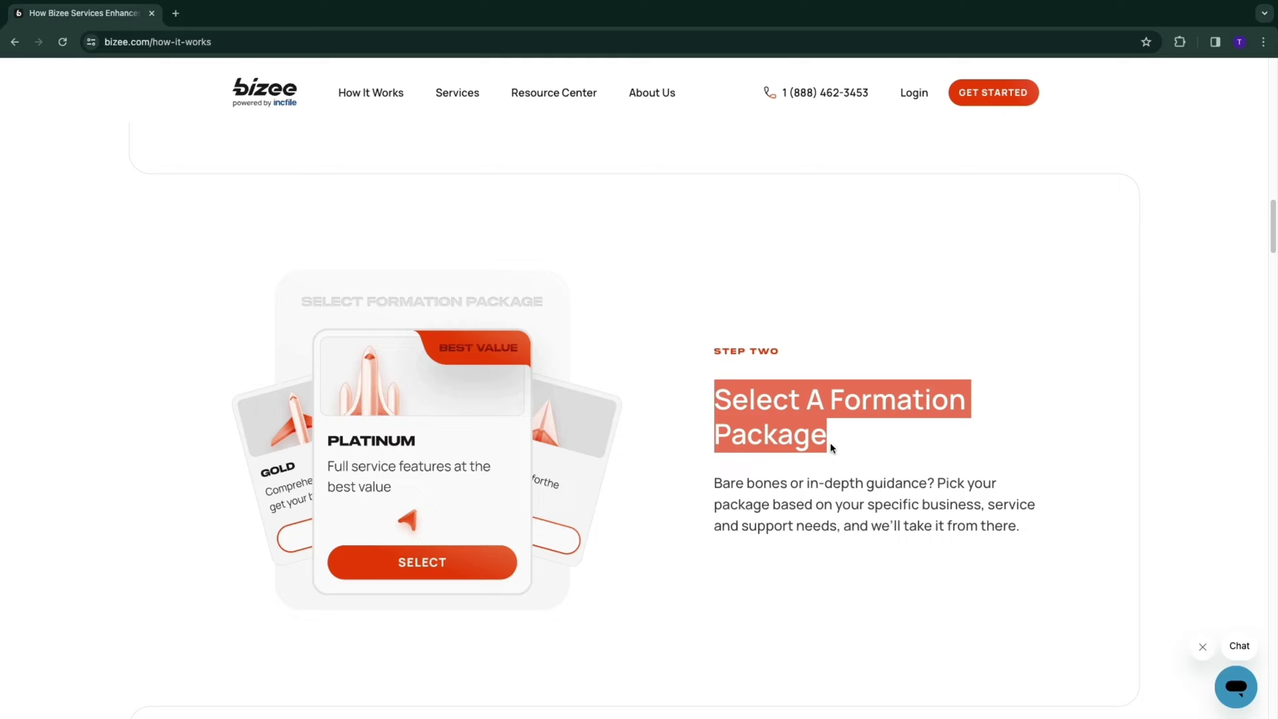
scroll(352, 518, "down", 5)
scroll(499, 400, "down", 2)
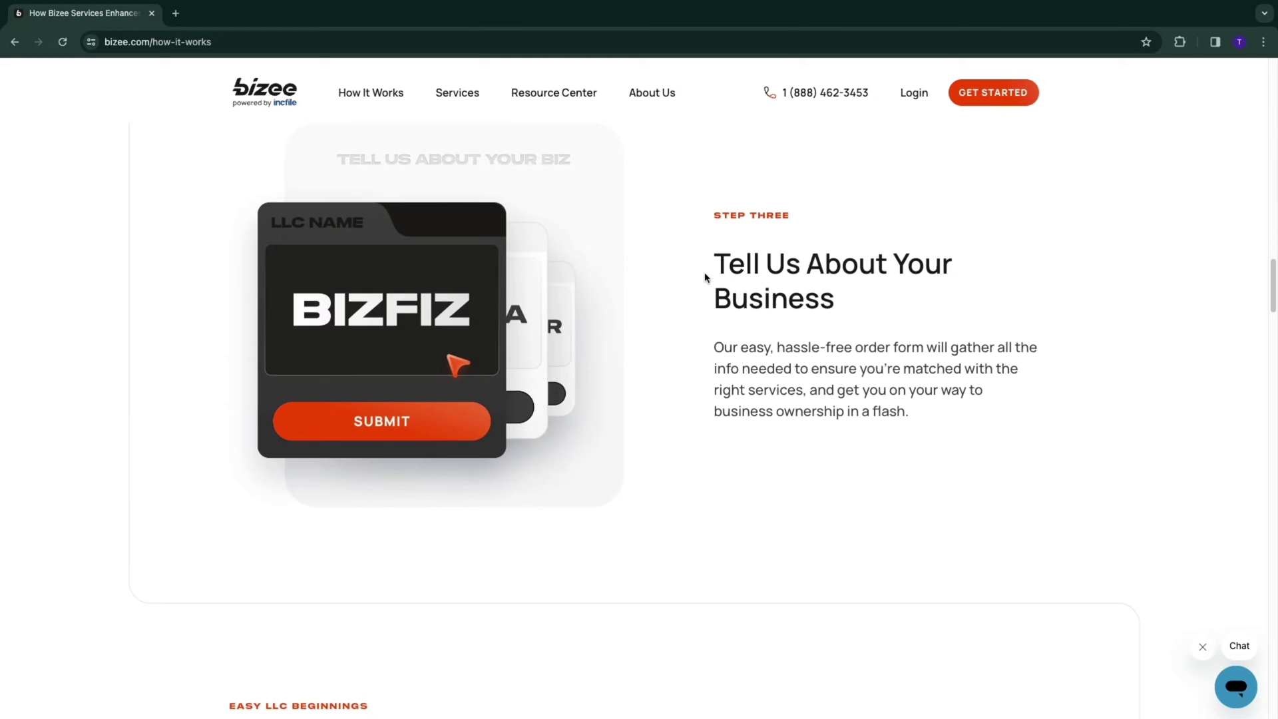
left_click_drag(705, 277, 920, 300)
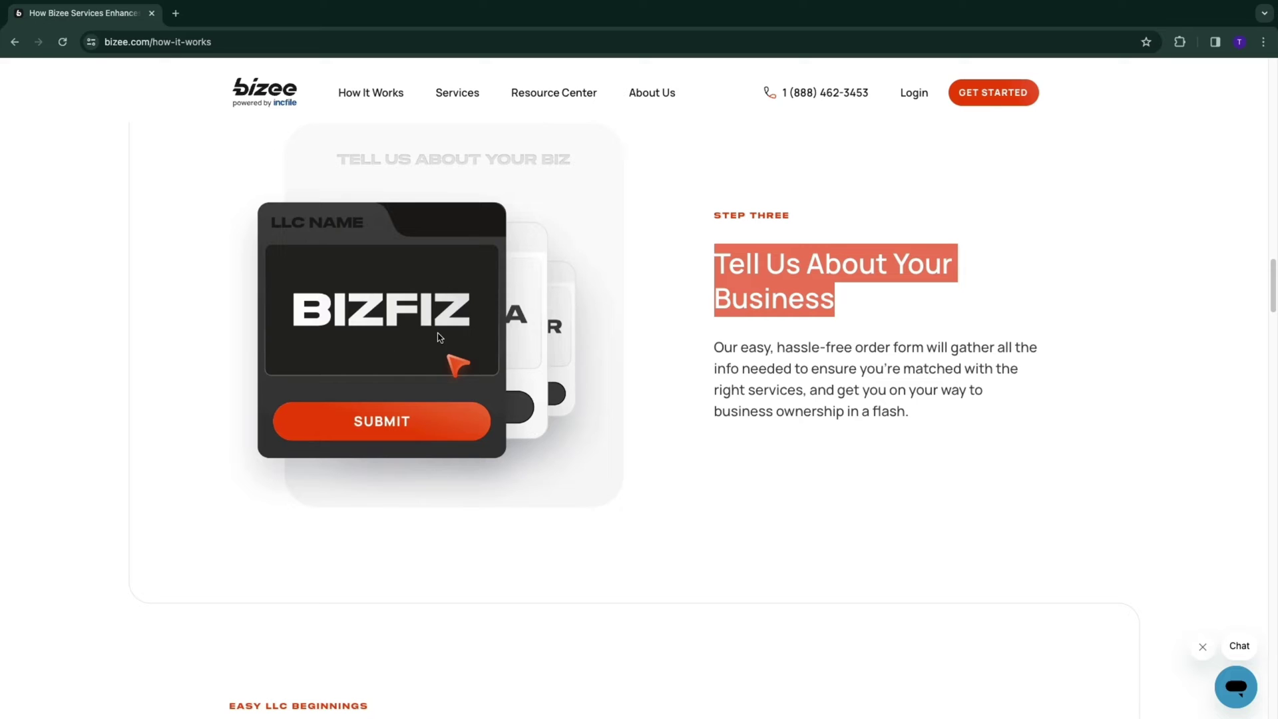
- Start the order form and read its intro on choosing entity and state
left_click(998, 99)
left_click_drag(464, 160, 841, 204)
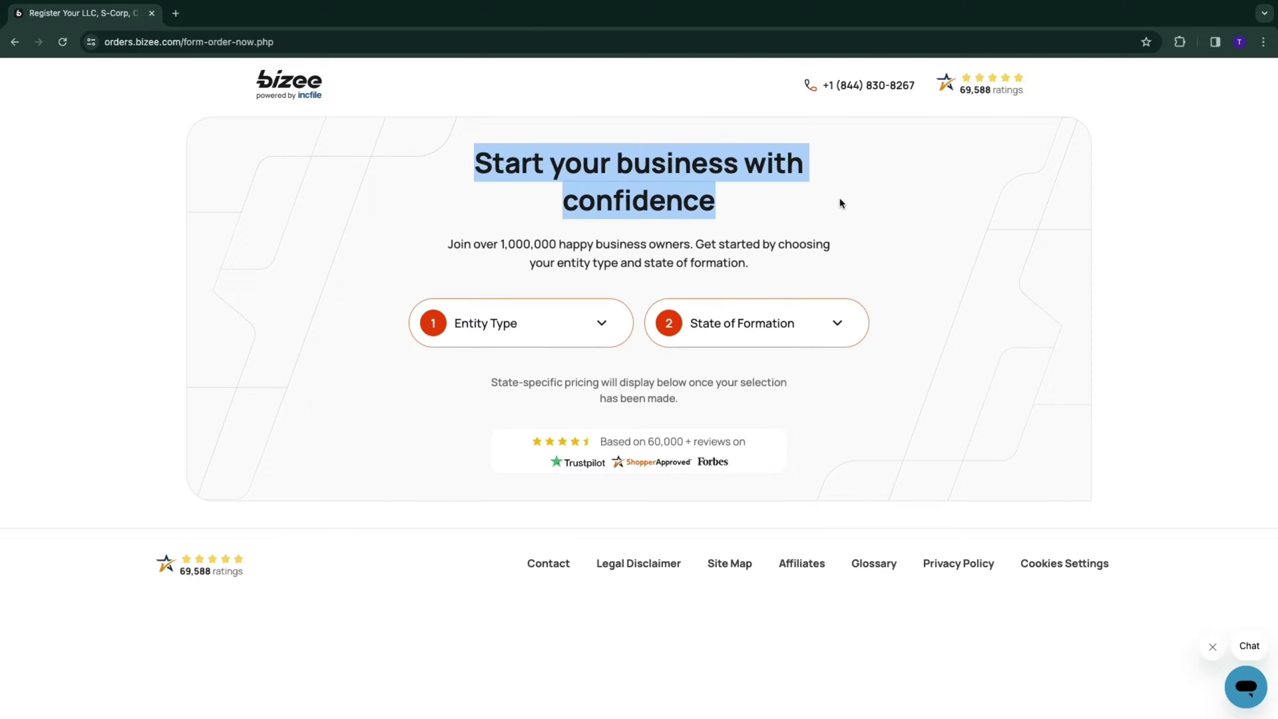
mouse_move(424, 243)
left_mouse_down()
mouse_move(691, 244)
mouse_move(798, 263)
left_mouse_up()
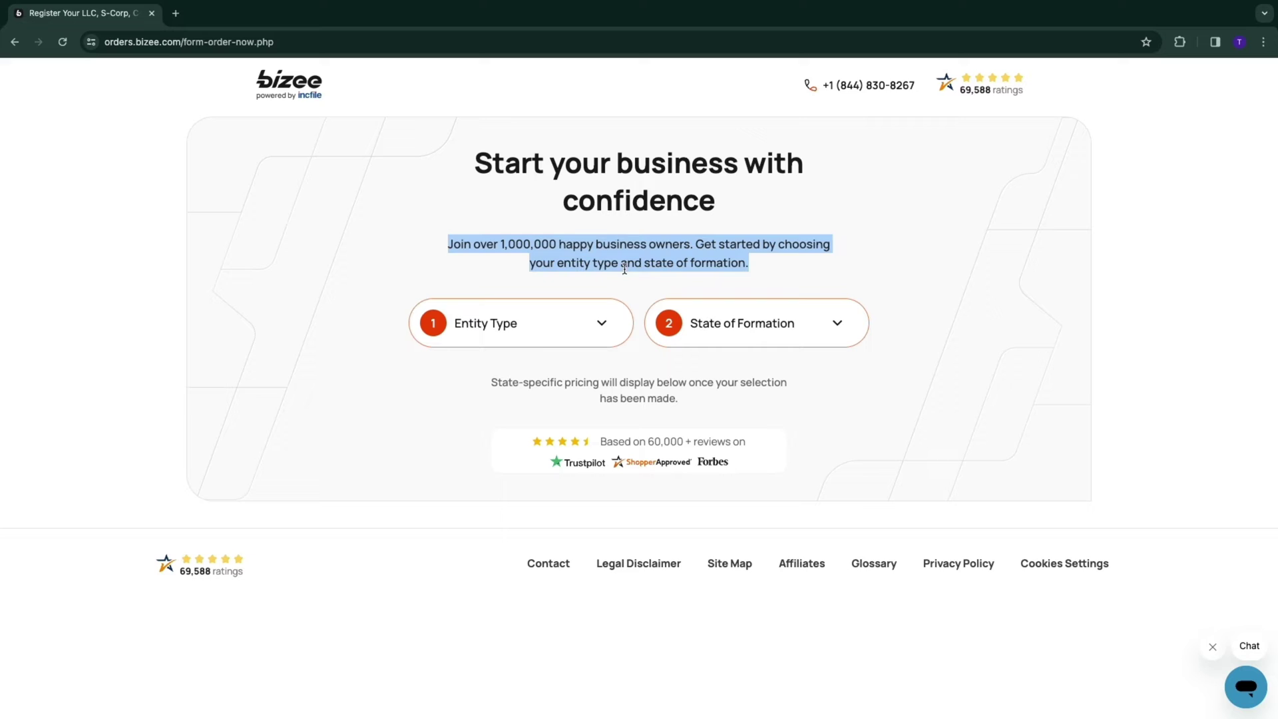
left_click(388, 251)
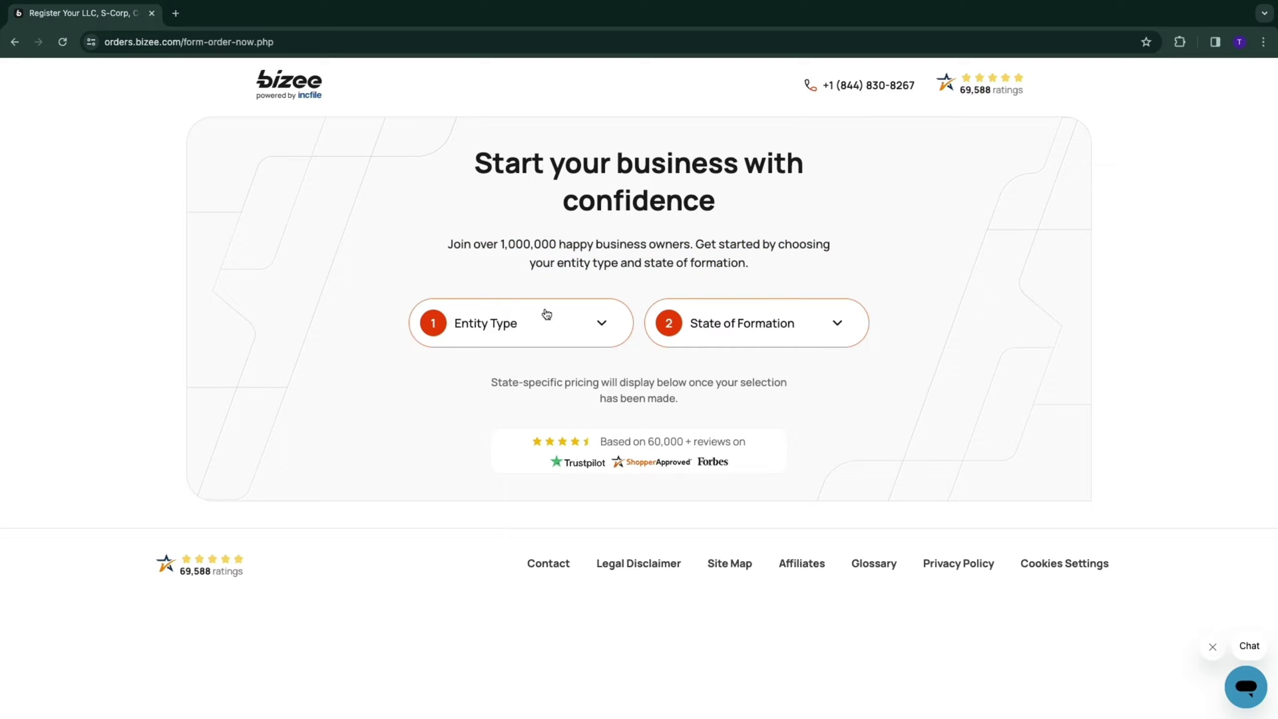
- Choose LLC as the entity type and Texas as the state of formation
left_click(513, 323)
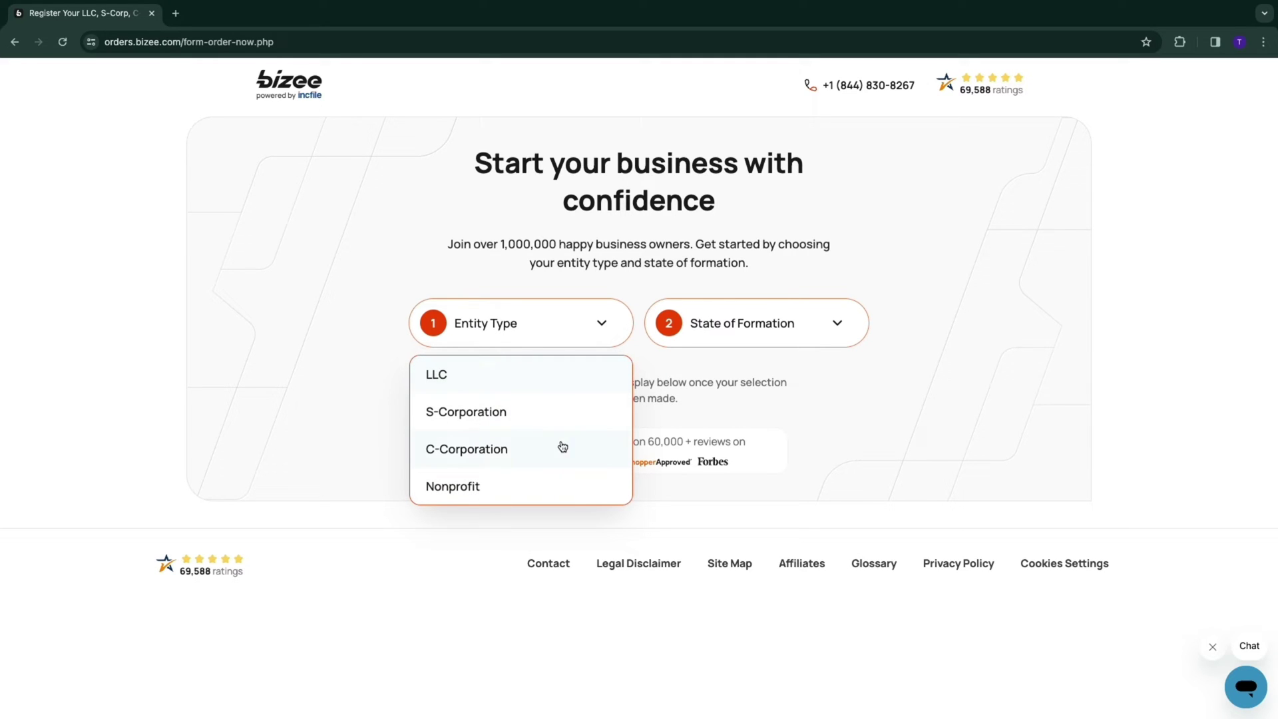
left_click(462, 377)
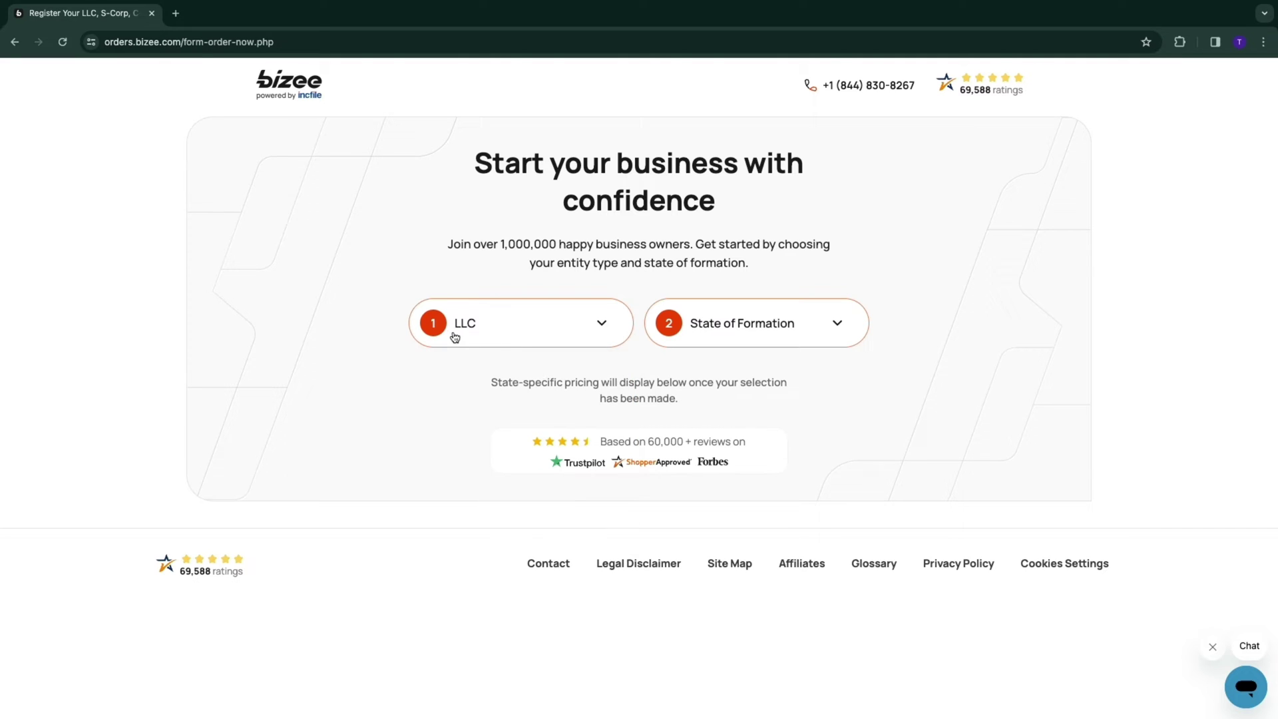
left_click(761, 325)
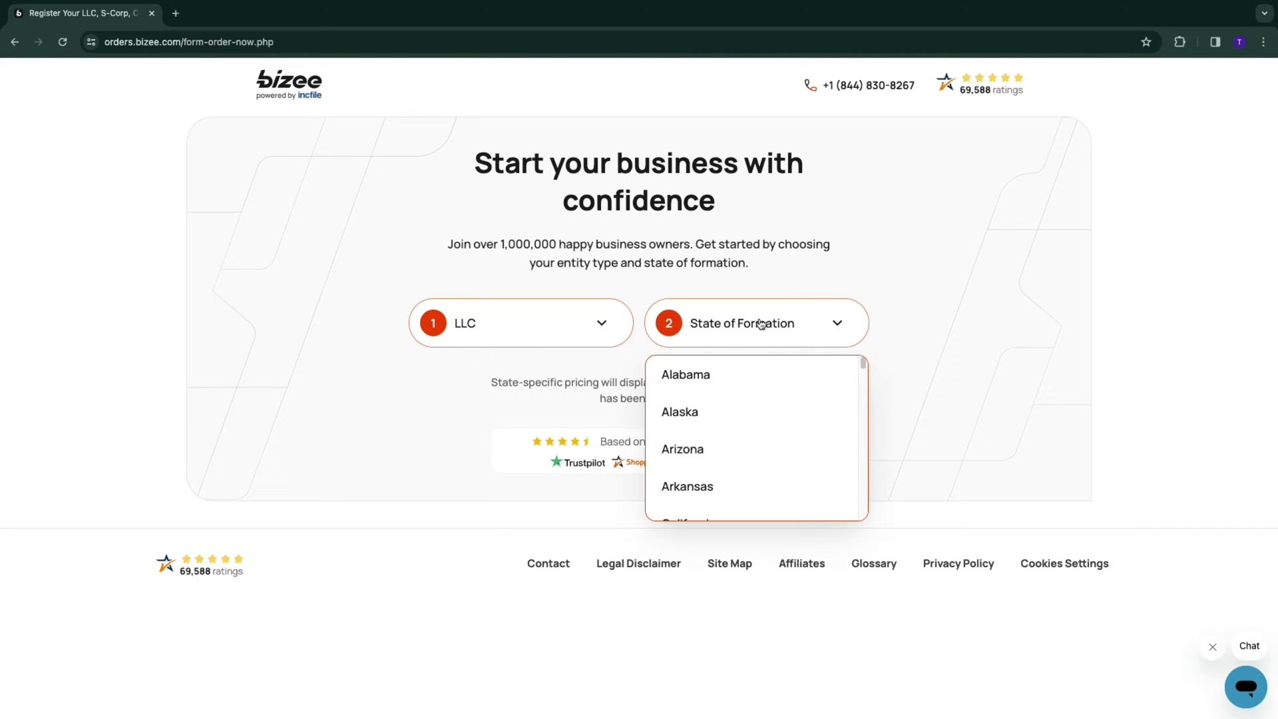
scroll(734, 455, "down", 2)
scroll(739, 462, "down", 5)
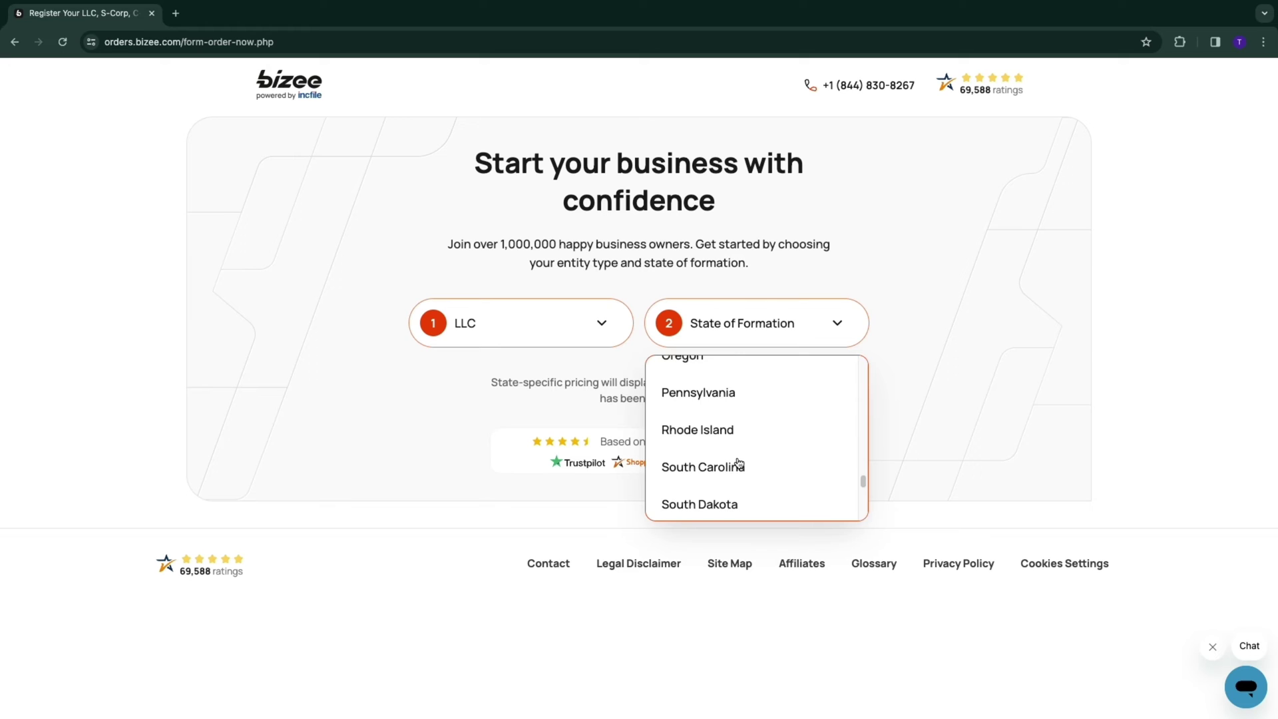
scroll(739, 463, "down", 3)
scroll(733, 455, "up", 1)
scroll(726, 433, "up", 2)
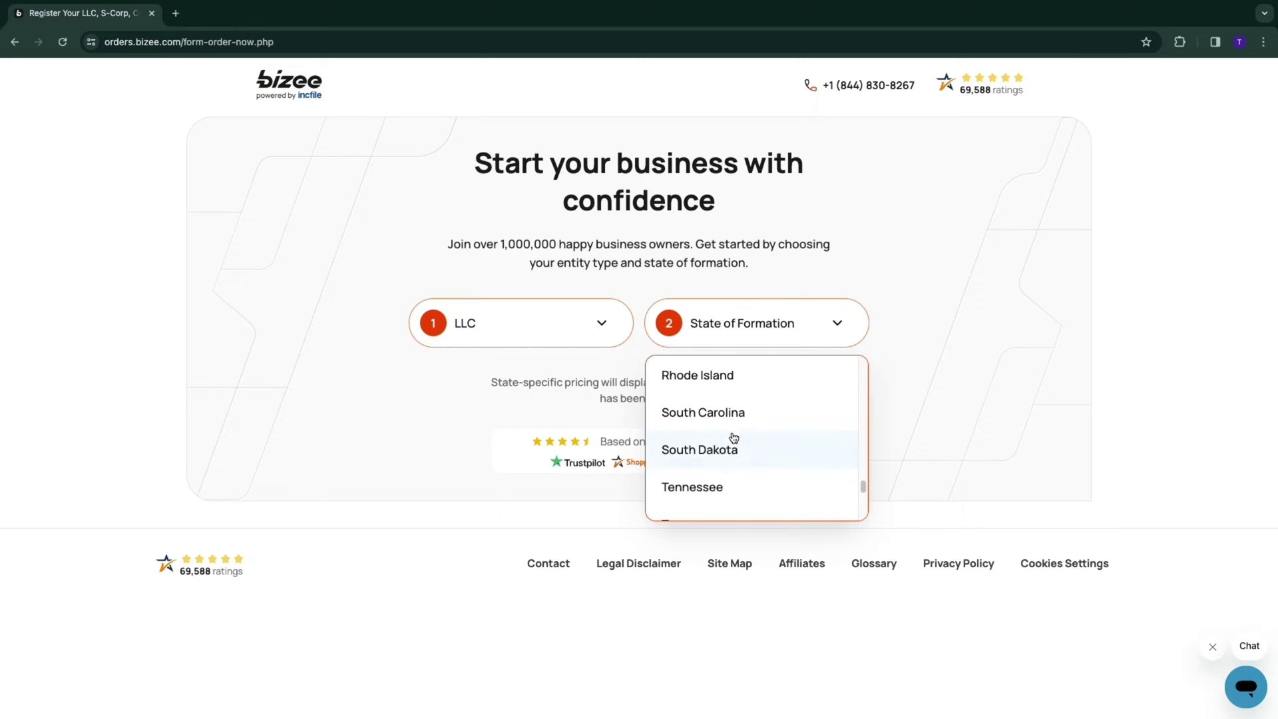
scroll(729, 439, "down", 1)
left_click(719, 504)
scroll(686, 503, "down", 4)
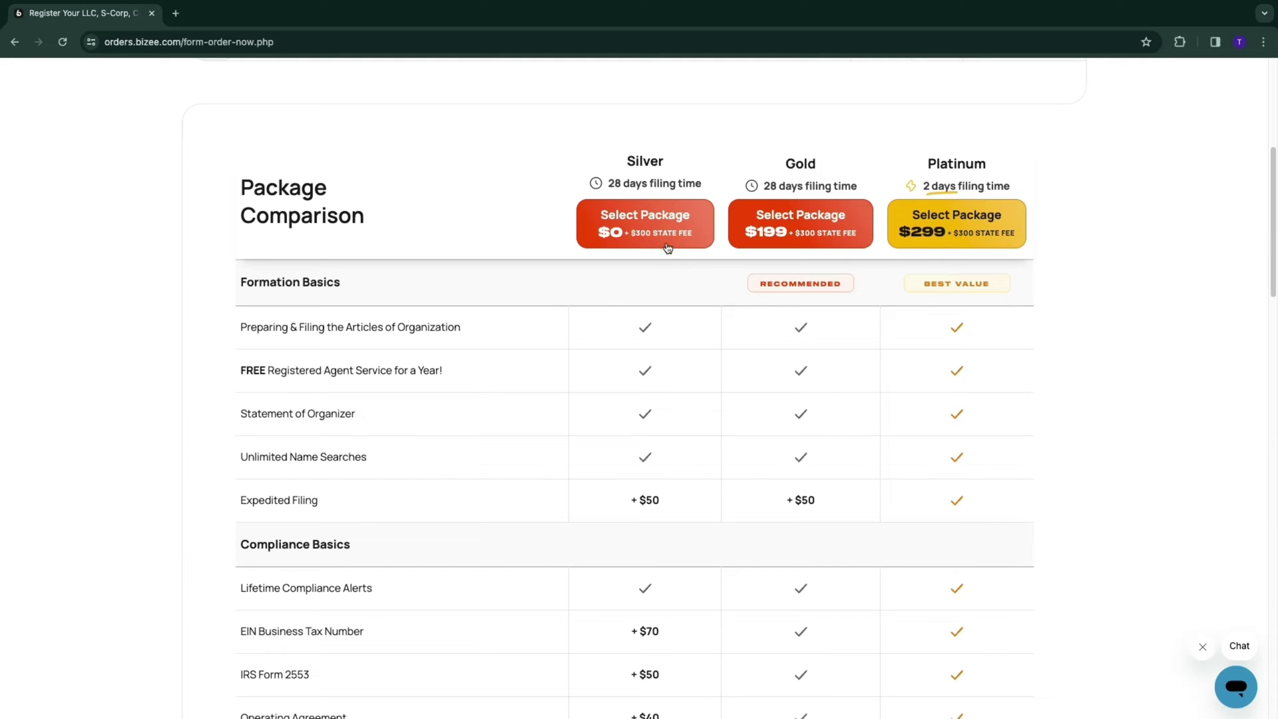
scroll(619, 269, "up", 1)
scroll(586, 288, "up", 5)
scroll(599, 300, "up", 5)
left_click(739, 312)
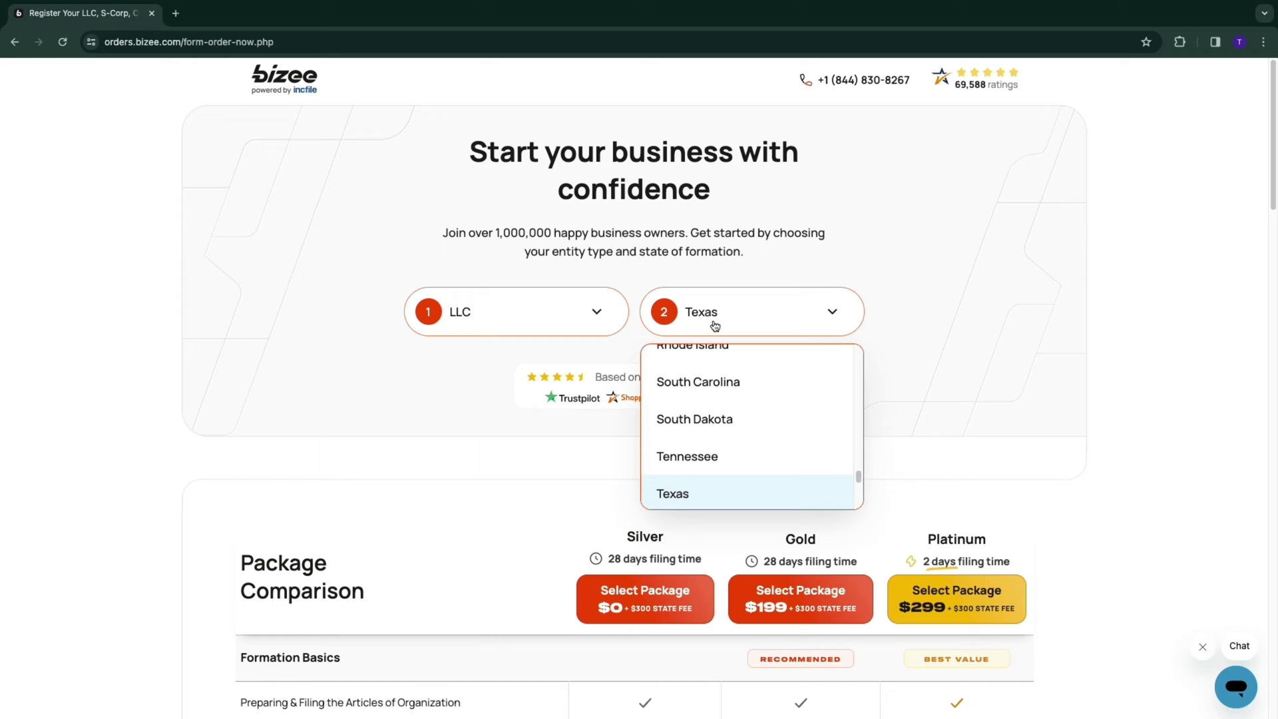
left_click(693, 418)
scroll(769, 400, "down", 5)
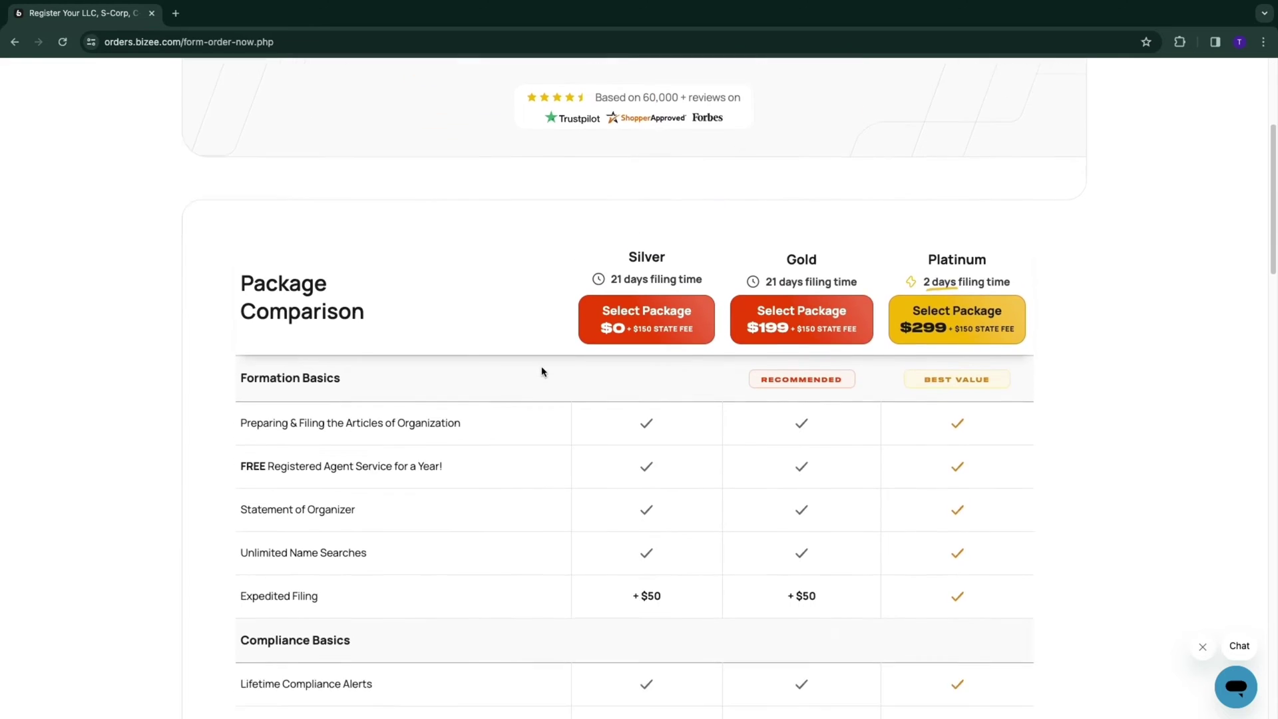
scroll(649, 349, "down", 4)
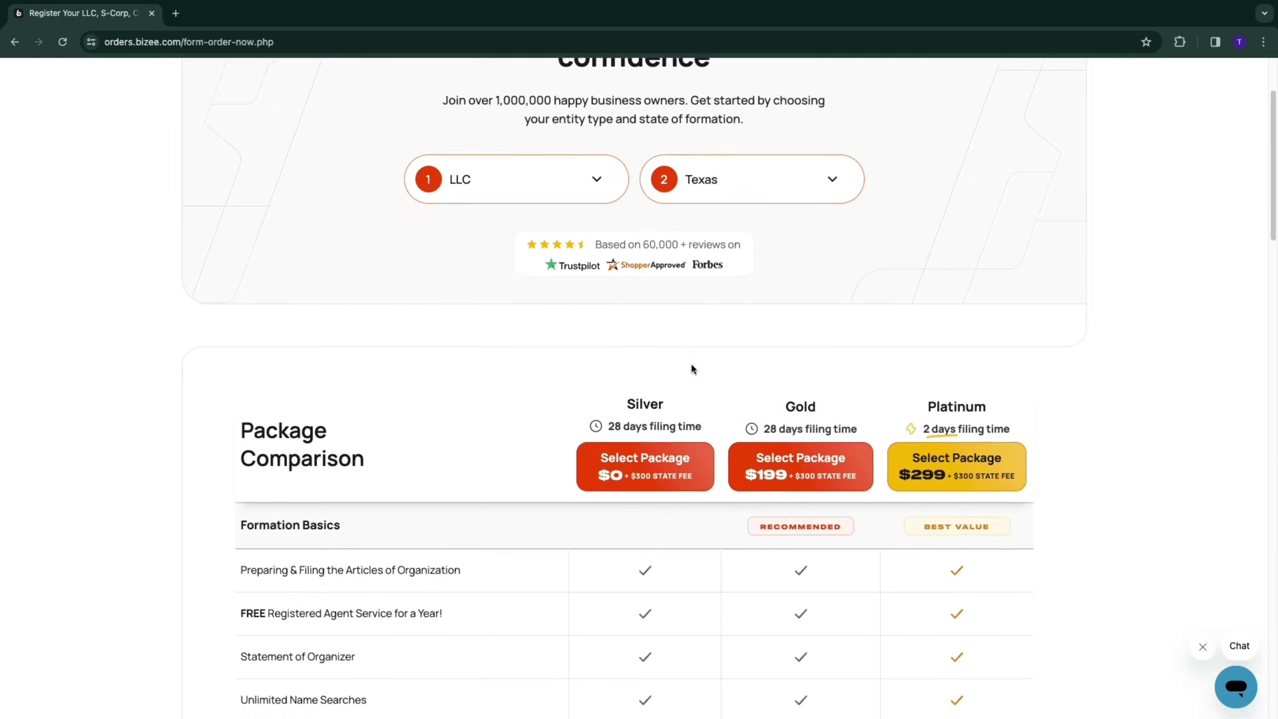
scroll(518, 224, "down", 1)
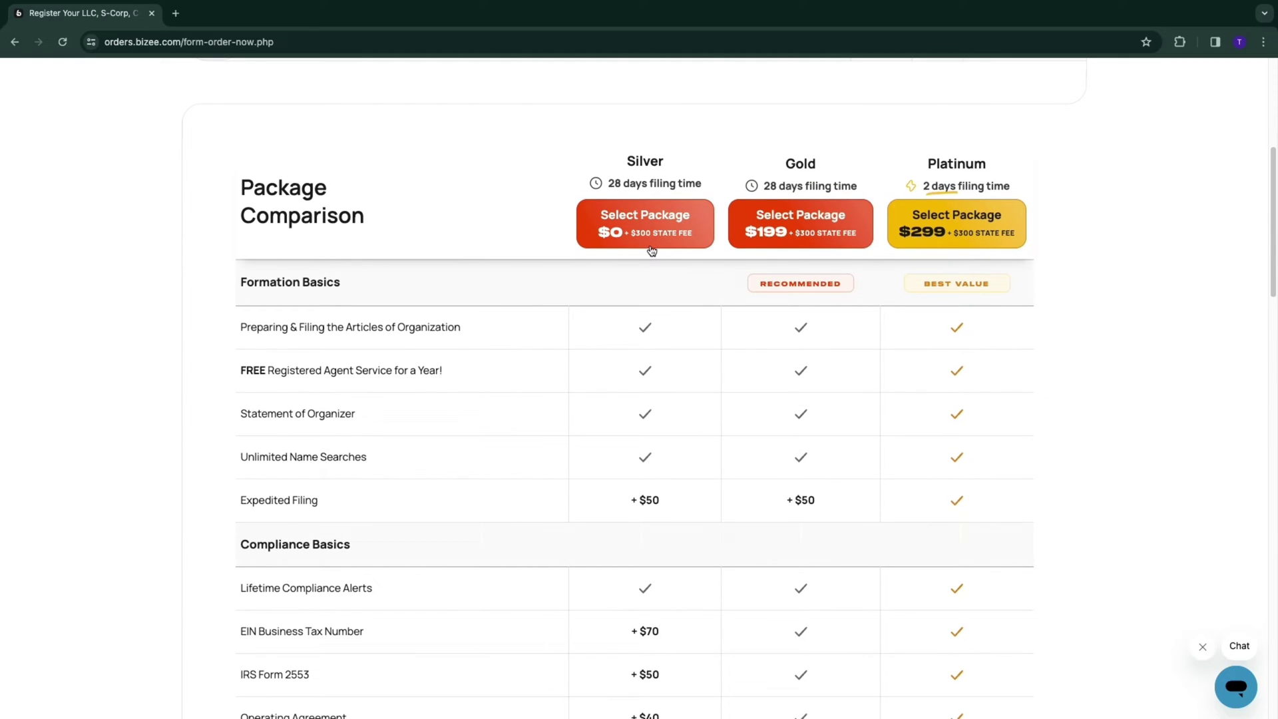
left_click_drag(627, 159, 683, 168)
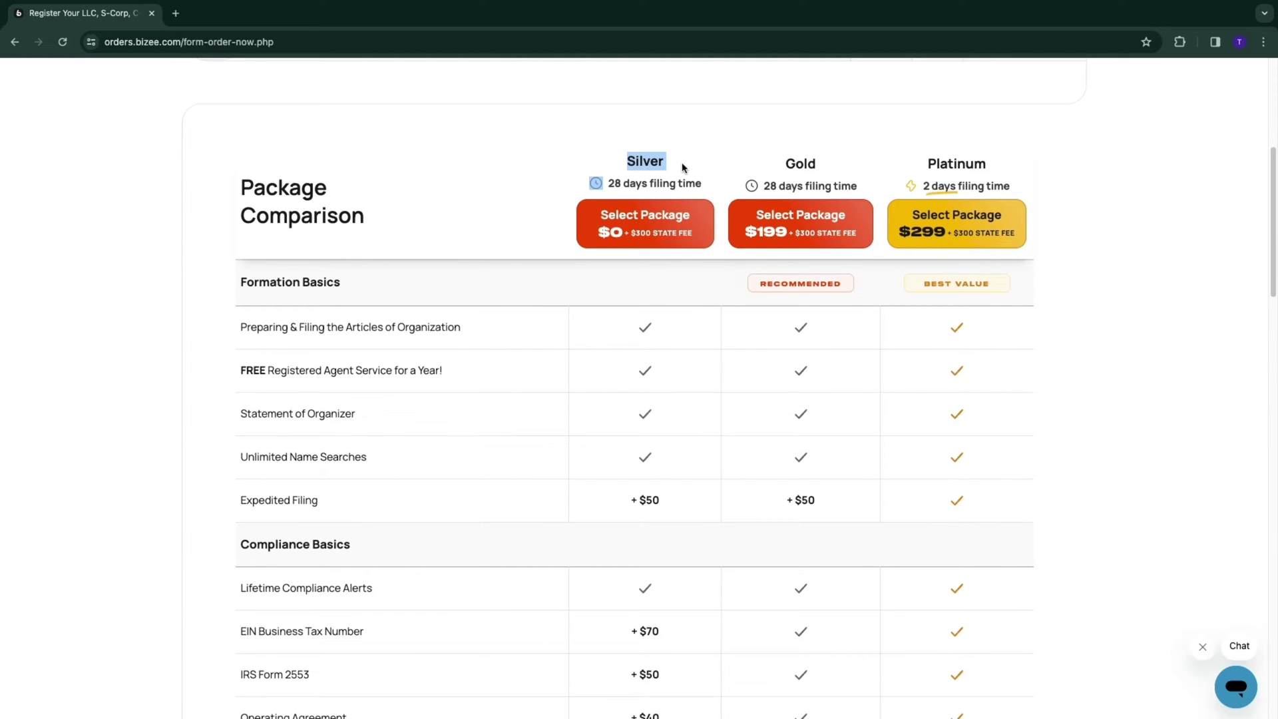
left_click_drag(784, 164, 838, 170)
left_click_drag(922, 165, 1000, 170)
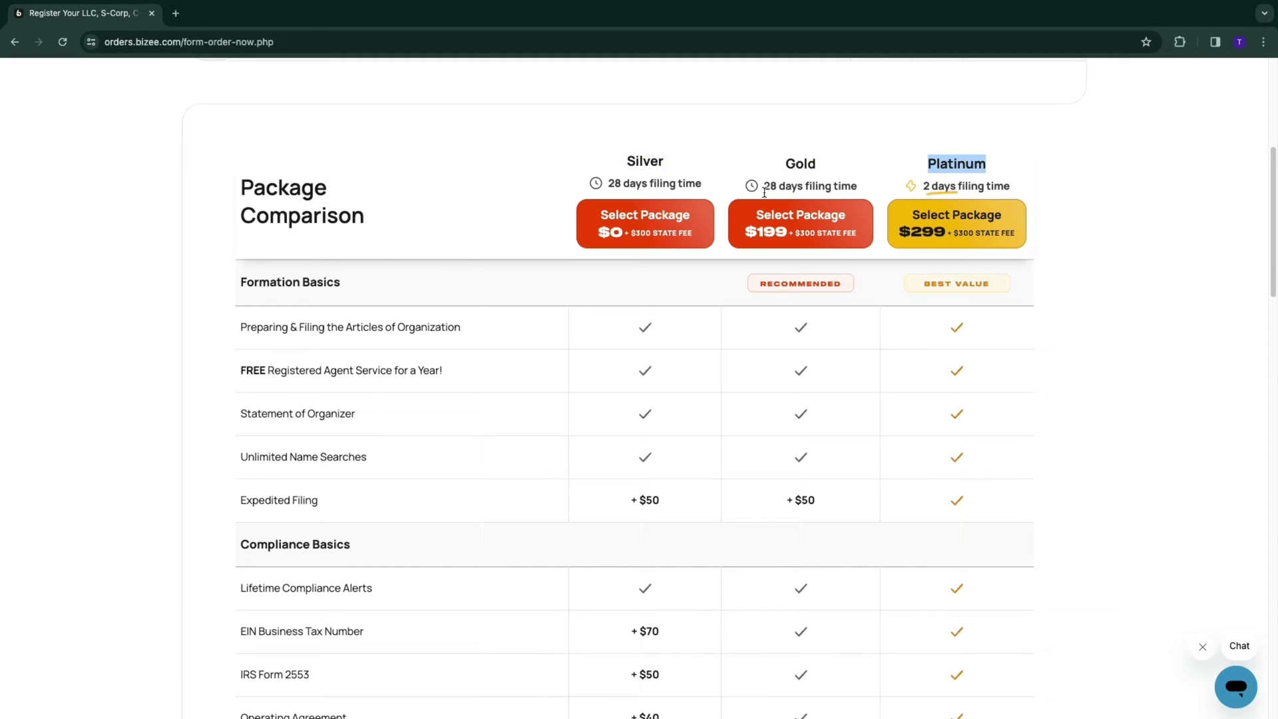
left_click_drag(704, 183, 612, 183)
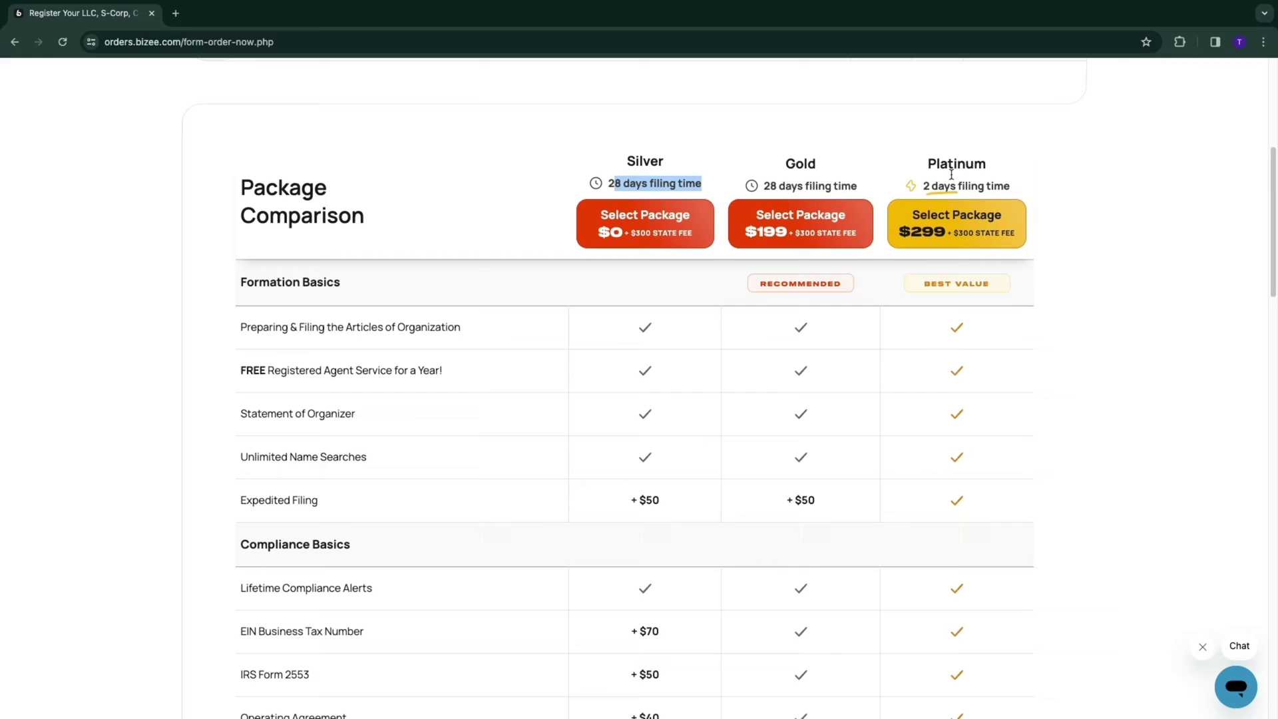
left_click_drag(923, 185, 966, 185)
left_click(1044, 204)
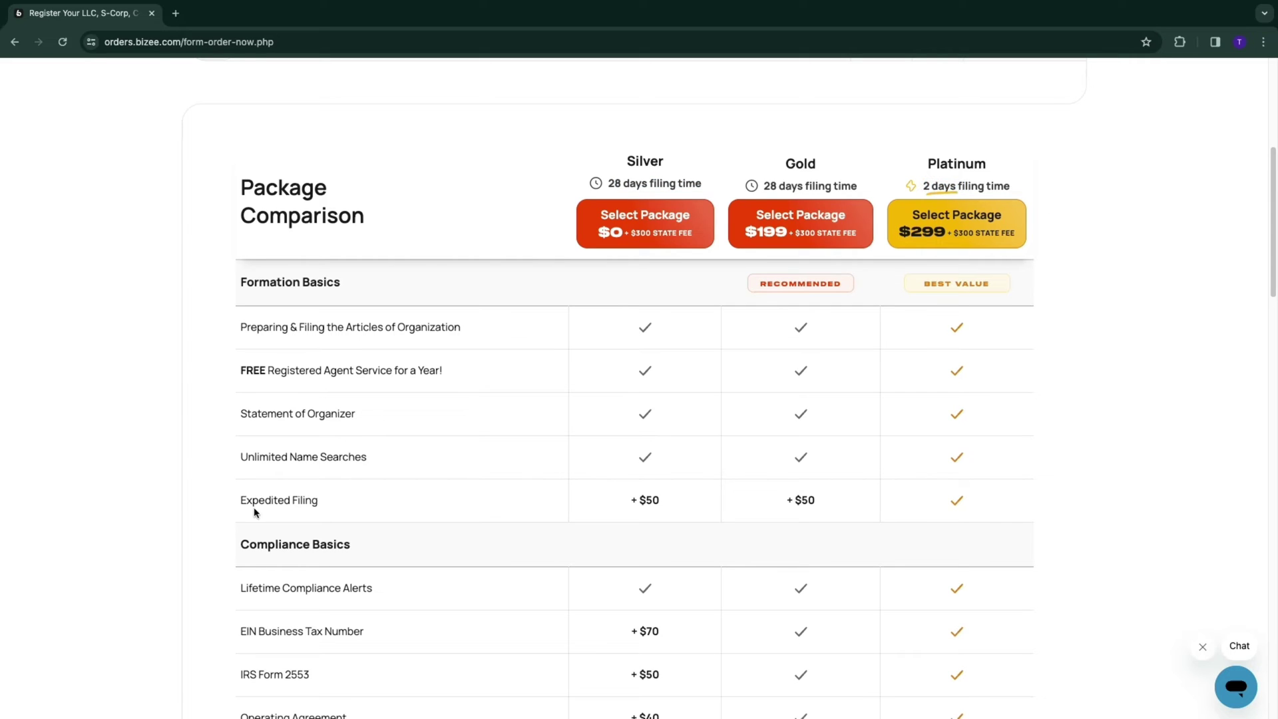
left_click_drag(238, 501, 319, 501)
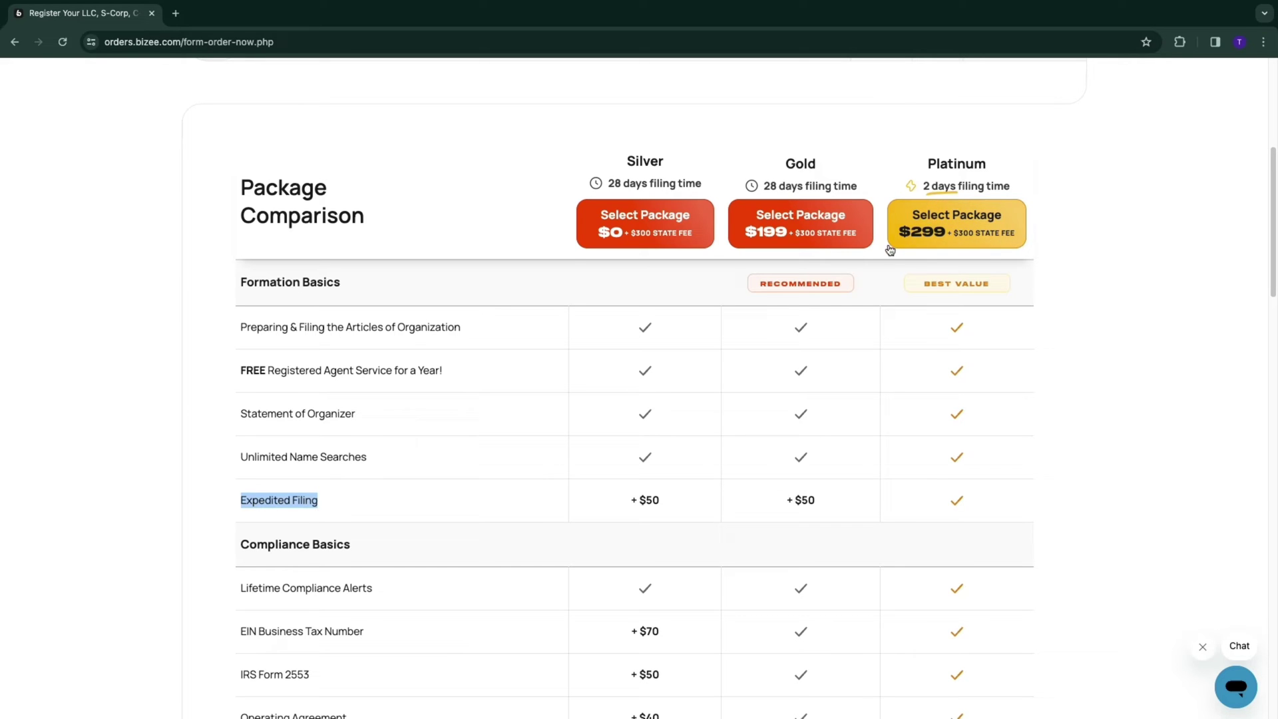
scroll(808, 292, "down", 2)
scroll(769, 359, "down", 2)
scroll(690, 369, "down", 2)
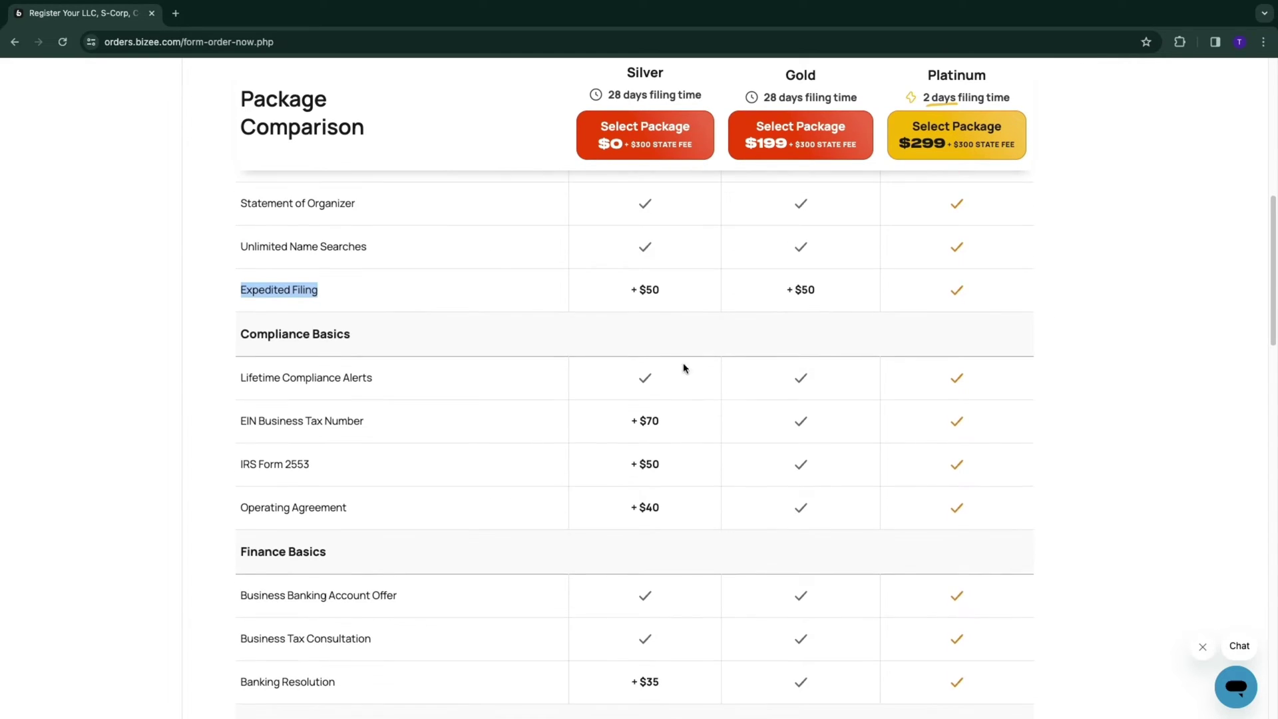
scroll(666, 390, "down", 1)
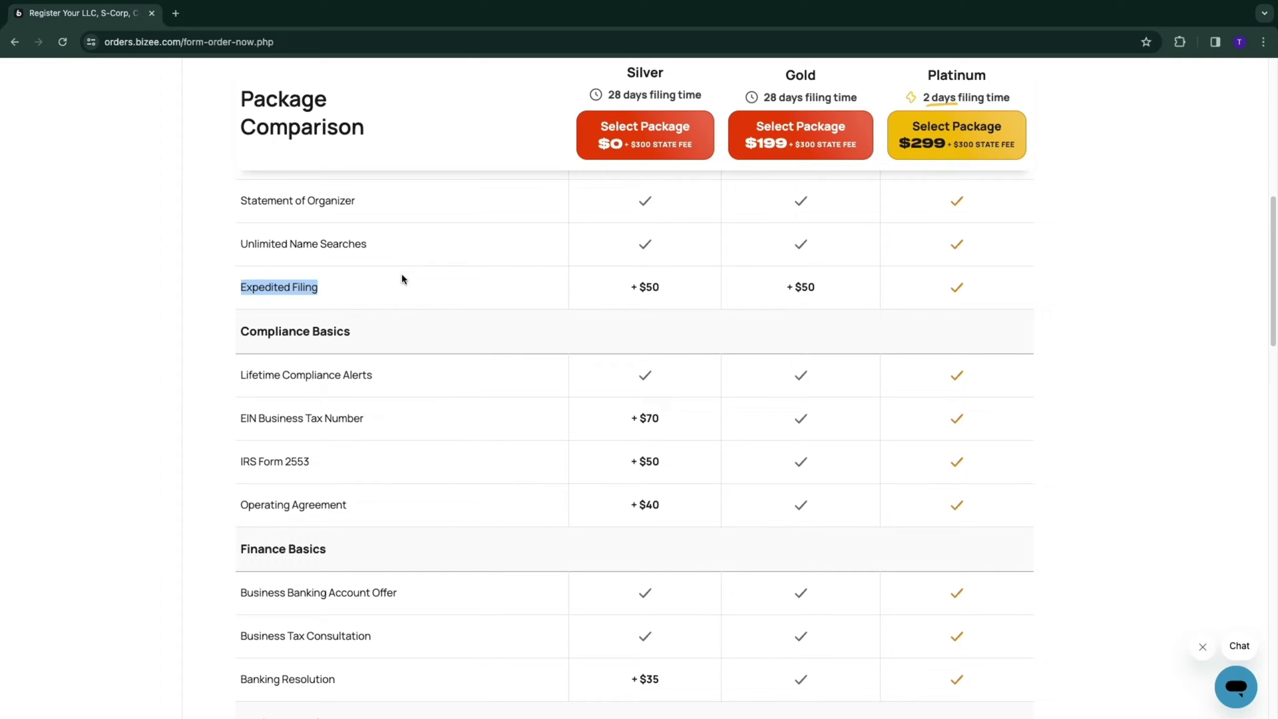
left_click(133, 287)
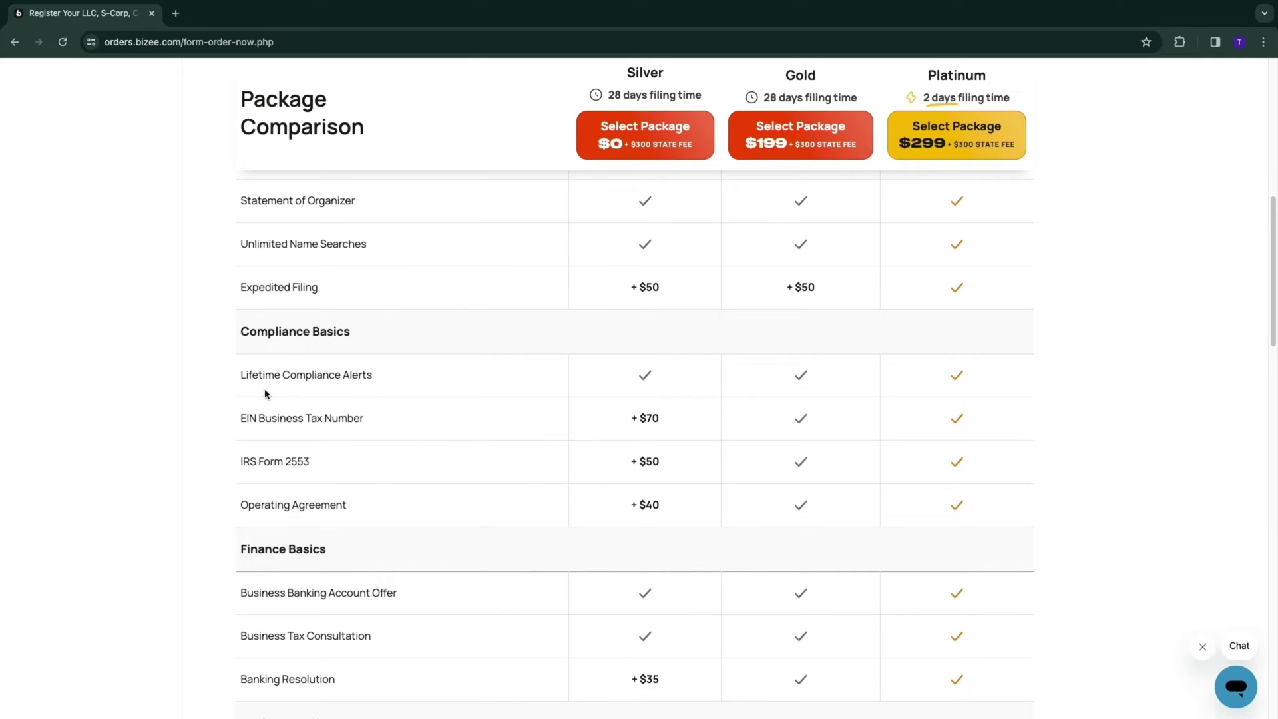
left_click_drag(248, 376, 389, 384)
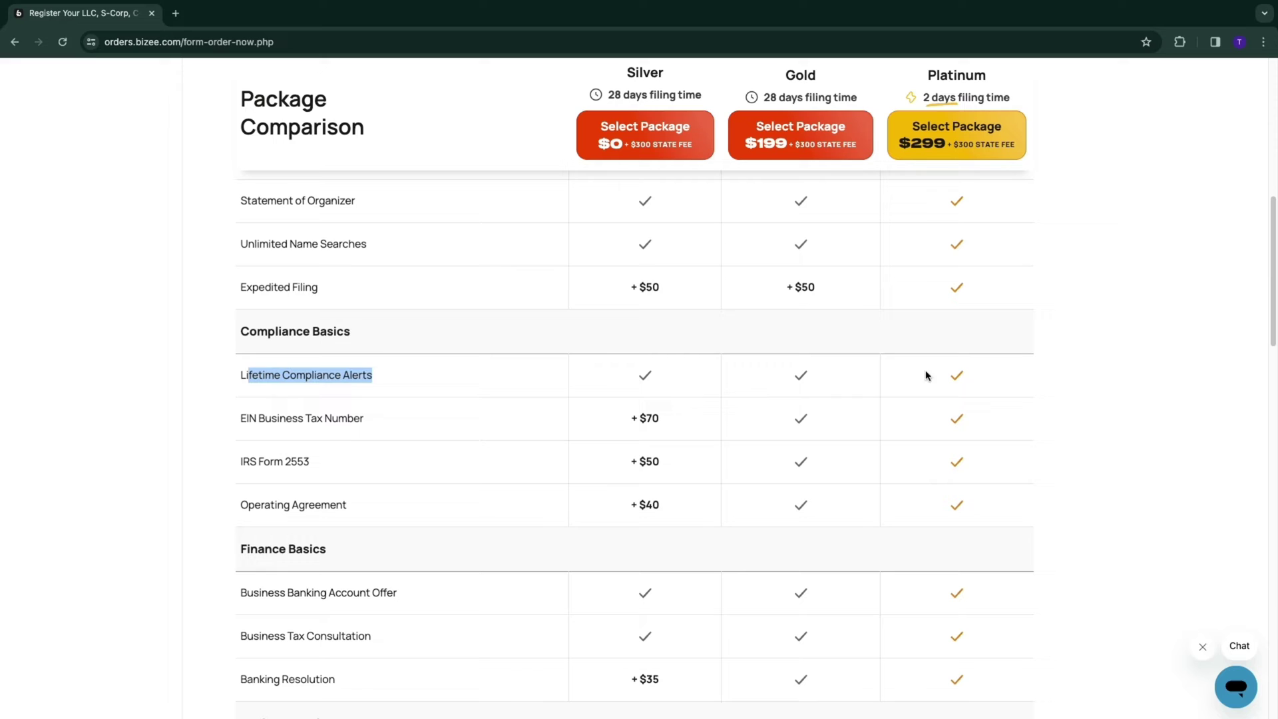
left_click(153, 394)
left_click_drag(227, 427, 362, 424)
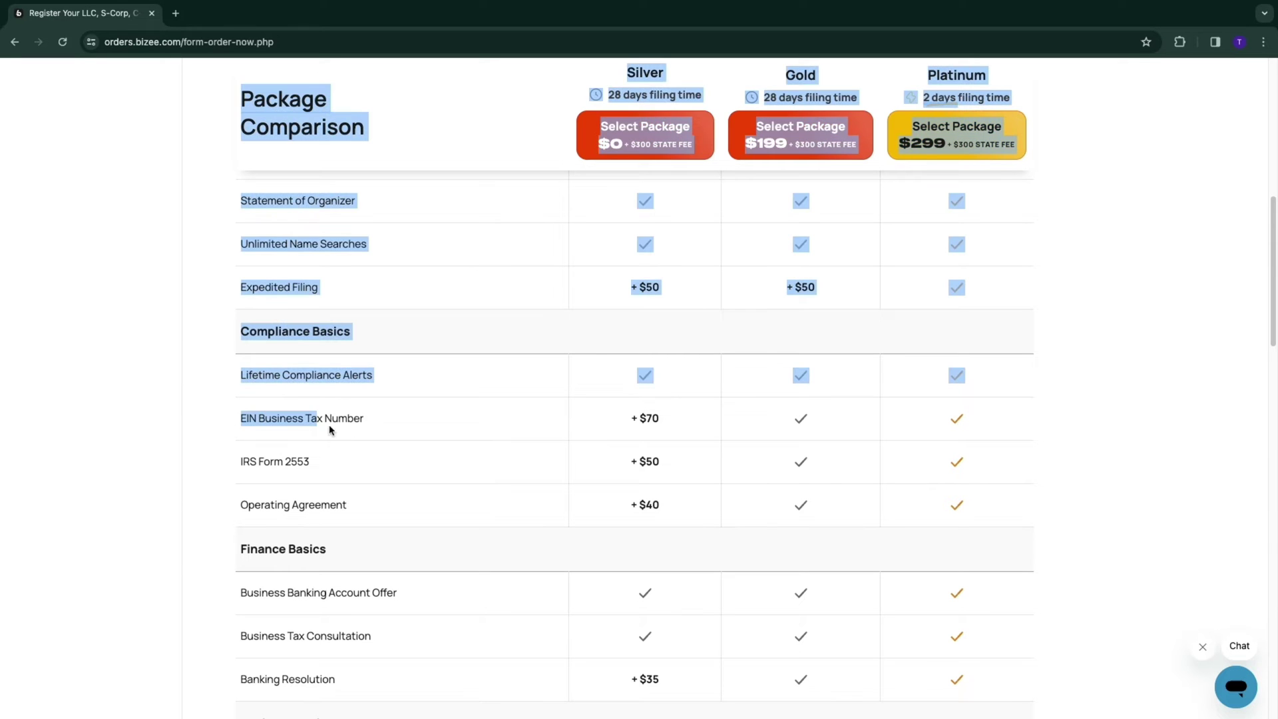
left_click(452, 441)
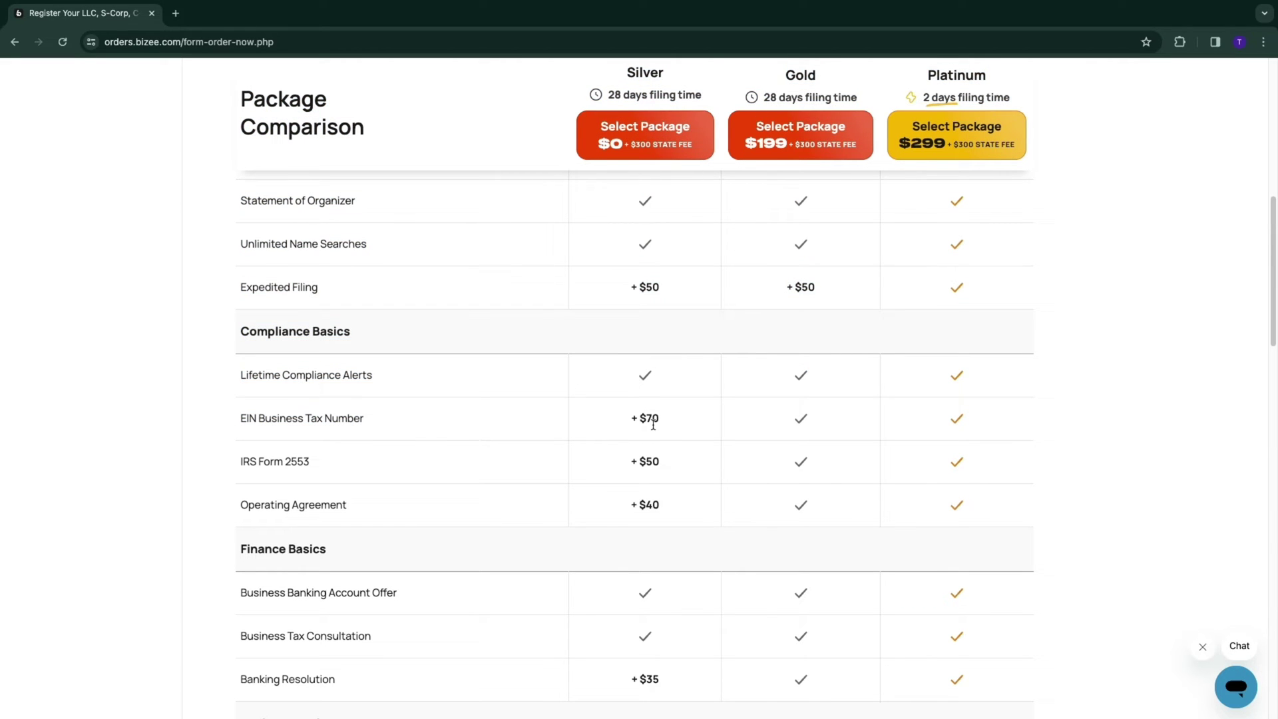
left_click_drag(625, 422, 666, 427)
scroll(919, 433, "down", 1)
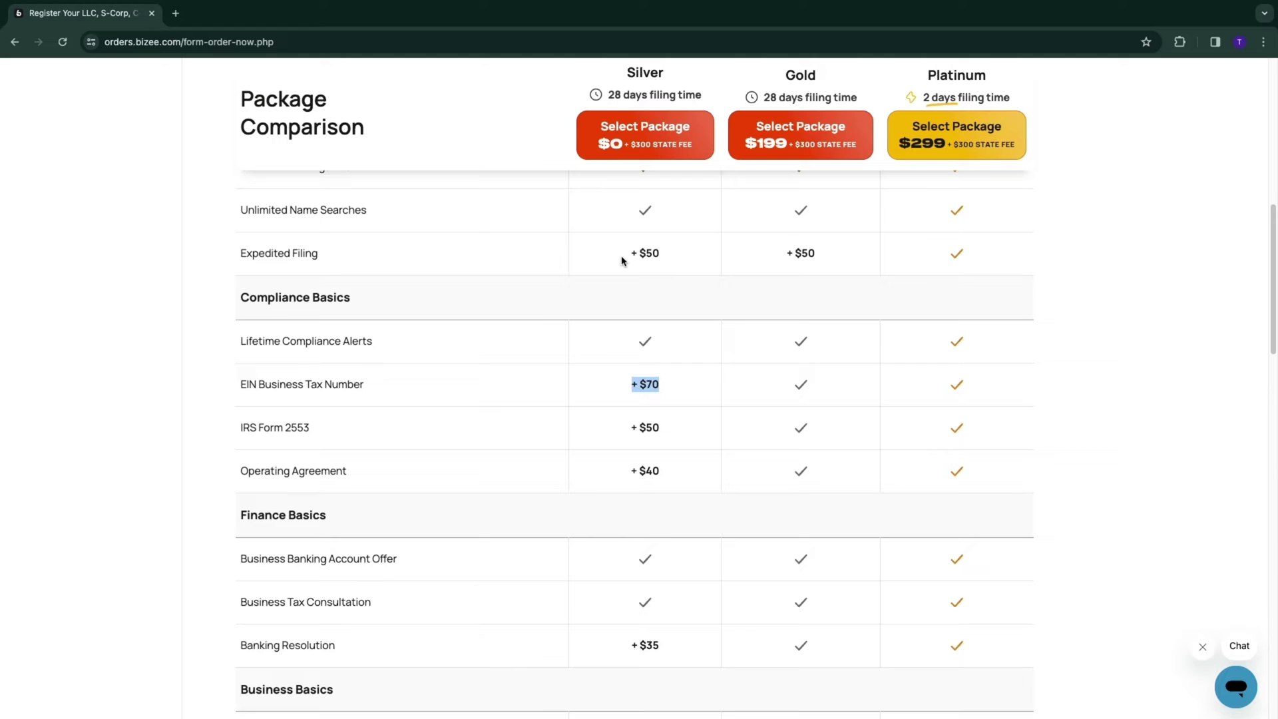
scroll(492, 396, "down", 3)
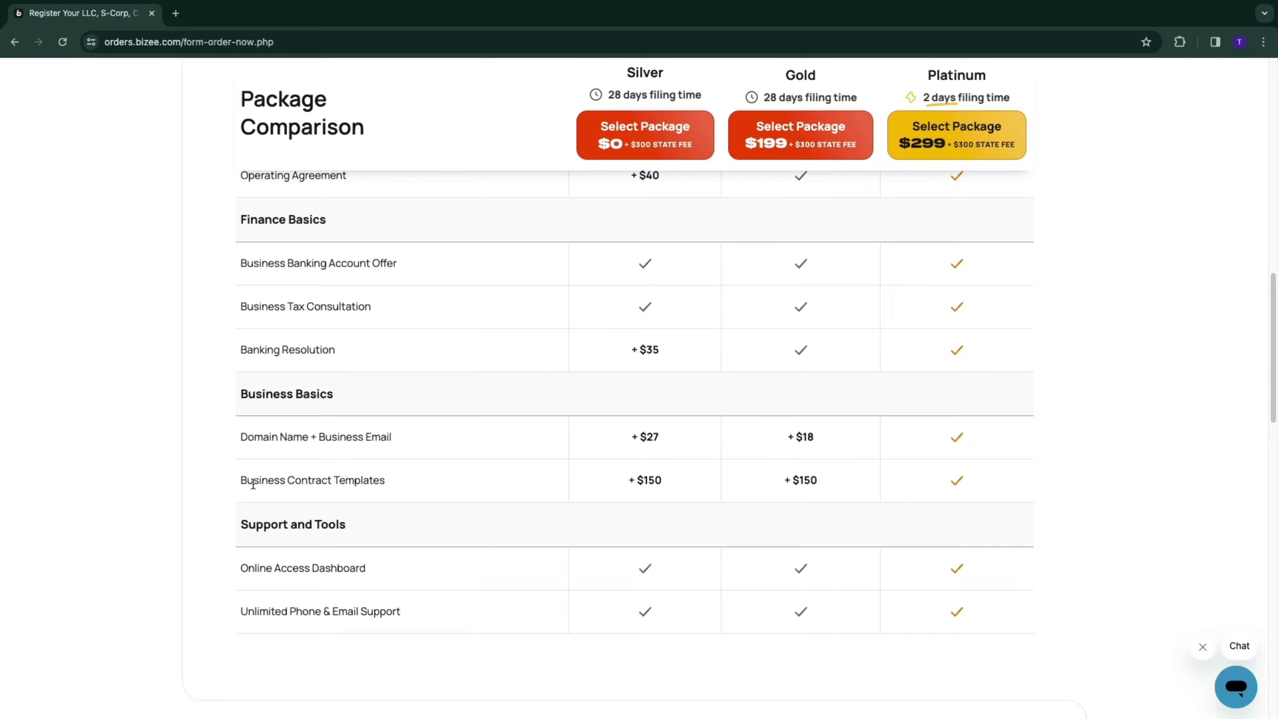
left_click_drag(240, 481, 385, 484)
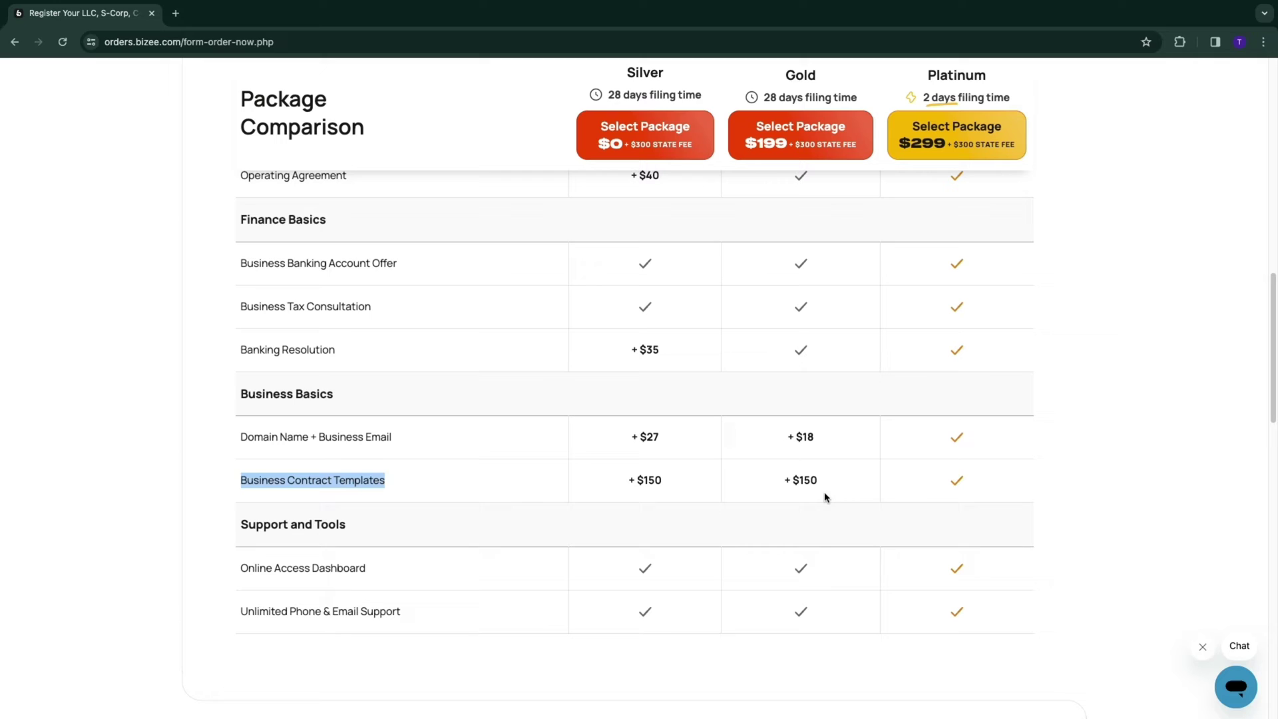
left_click_drag(806, 311, 788, 191)
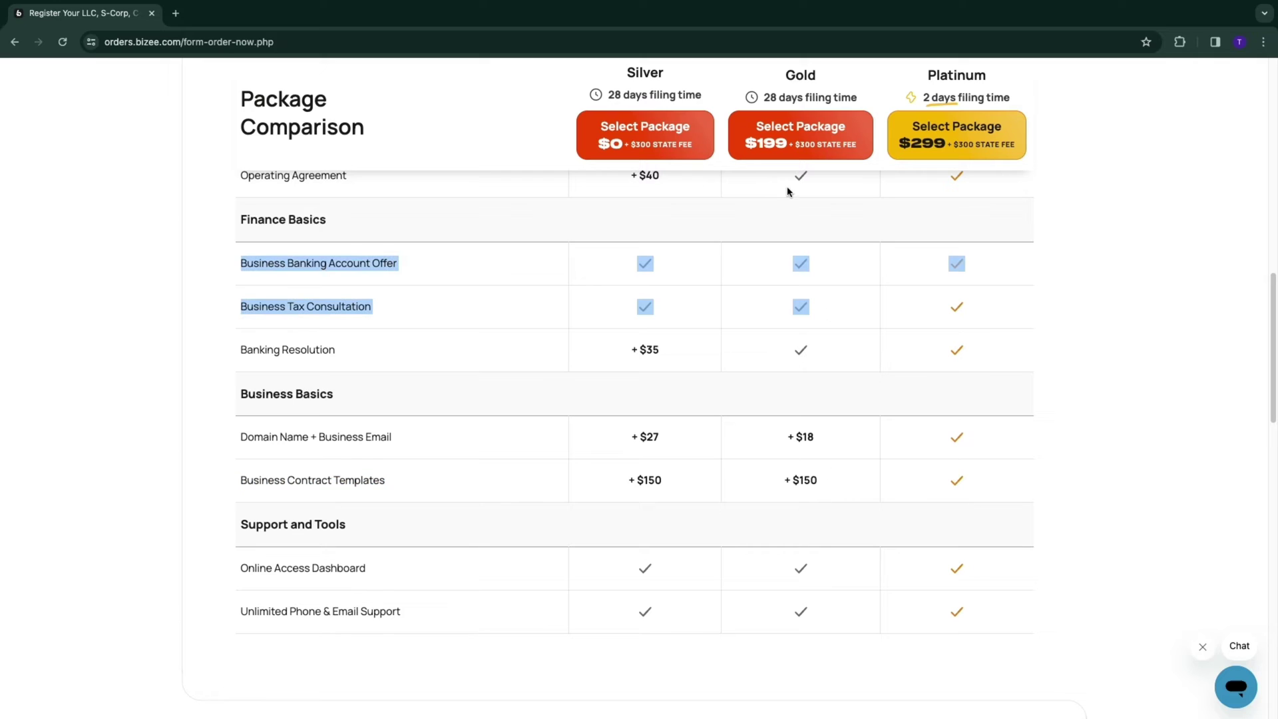
left_click(811, 131)
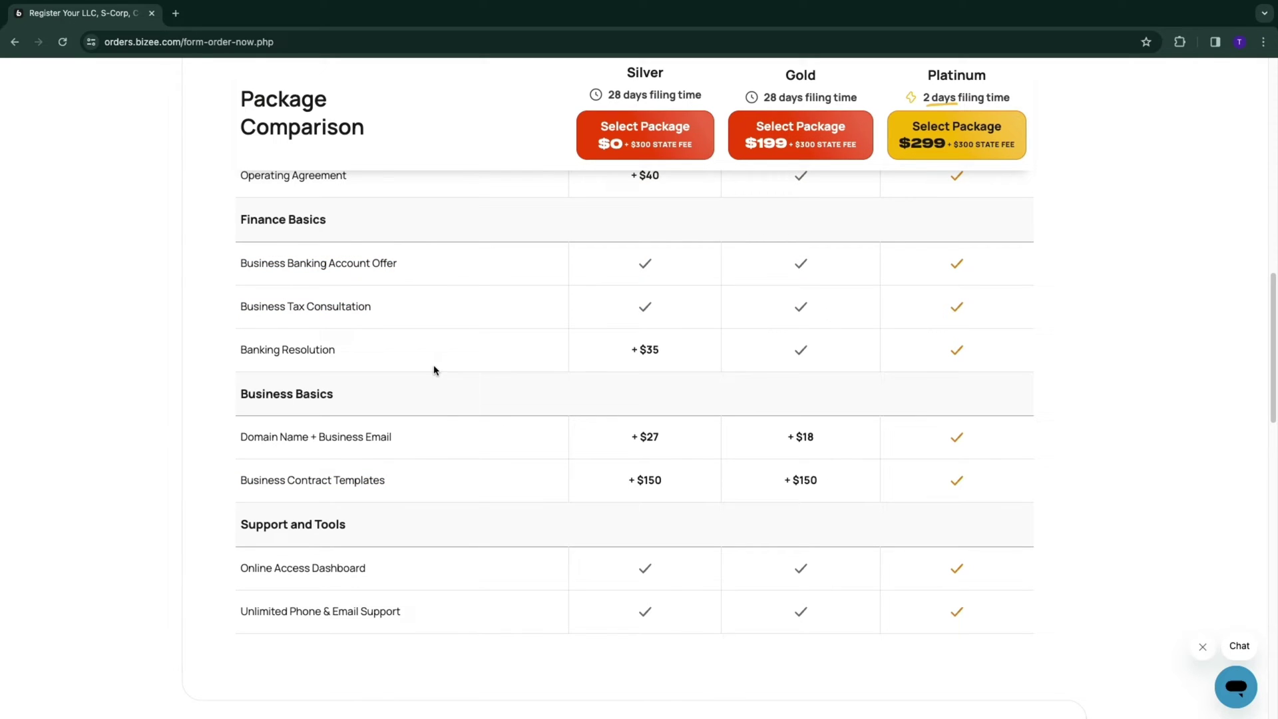
scroll(475, 393, "up", 3)
left_click_drag(663, 445, 632, 362)
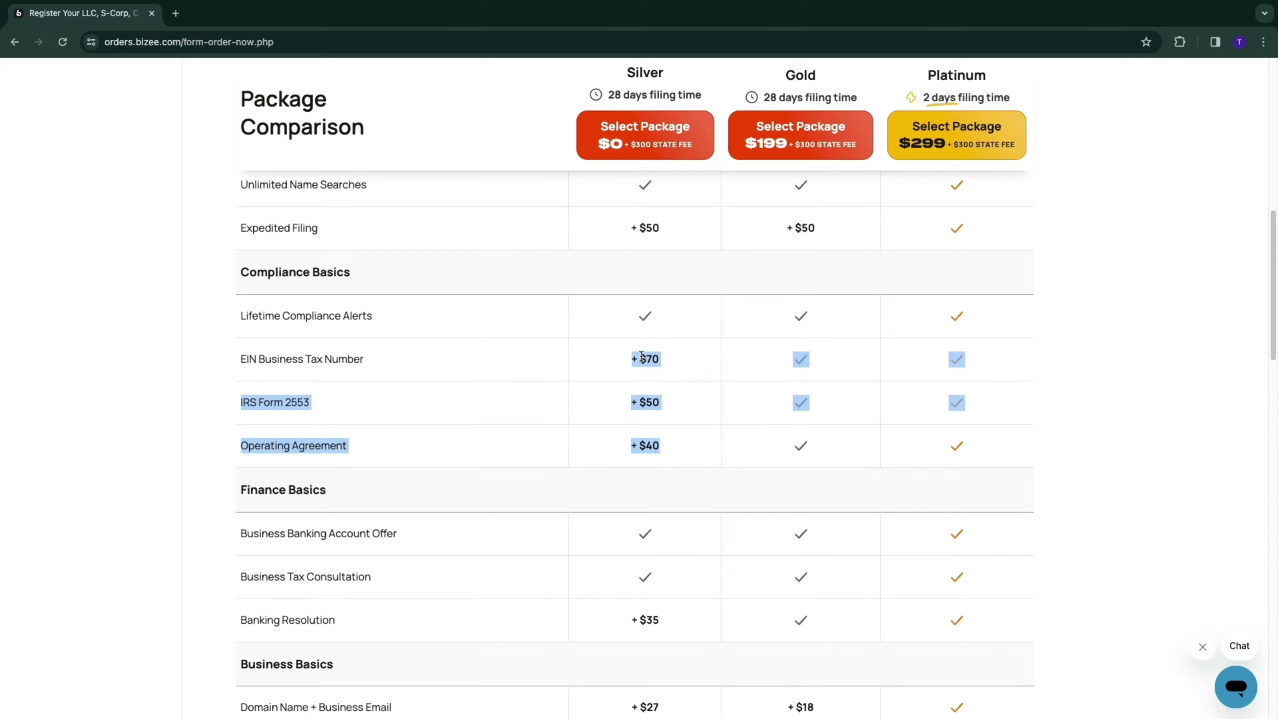
left_click(653, 438)
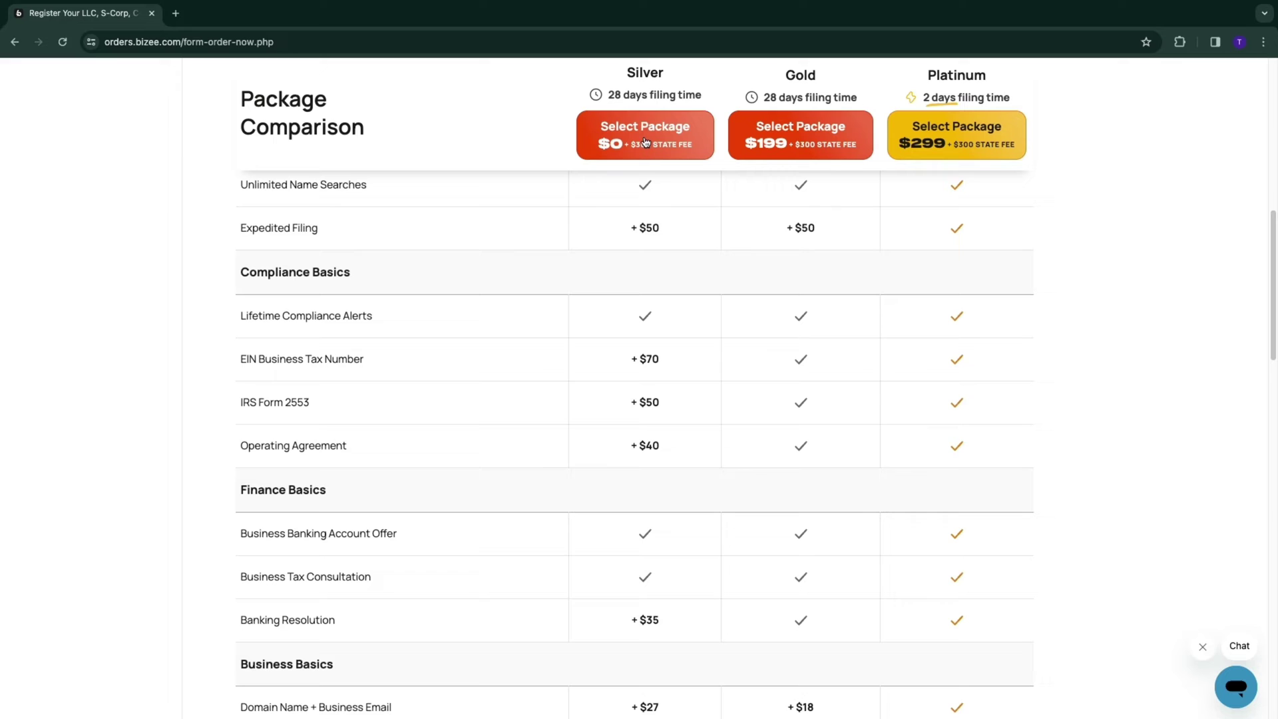
scroll(579, 290, "down", 2)
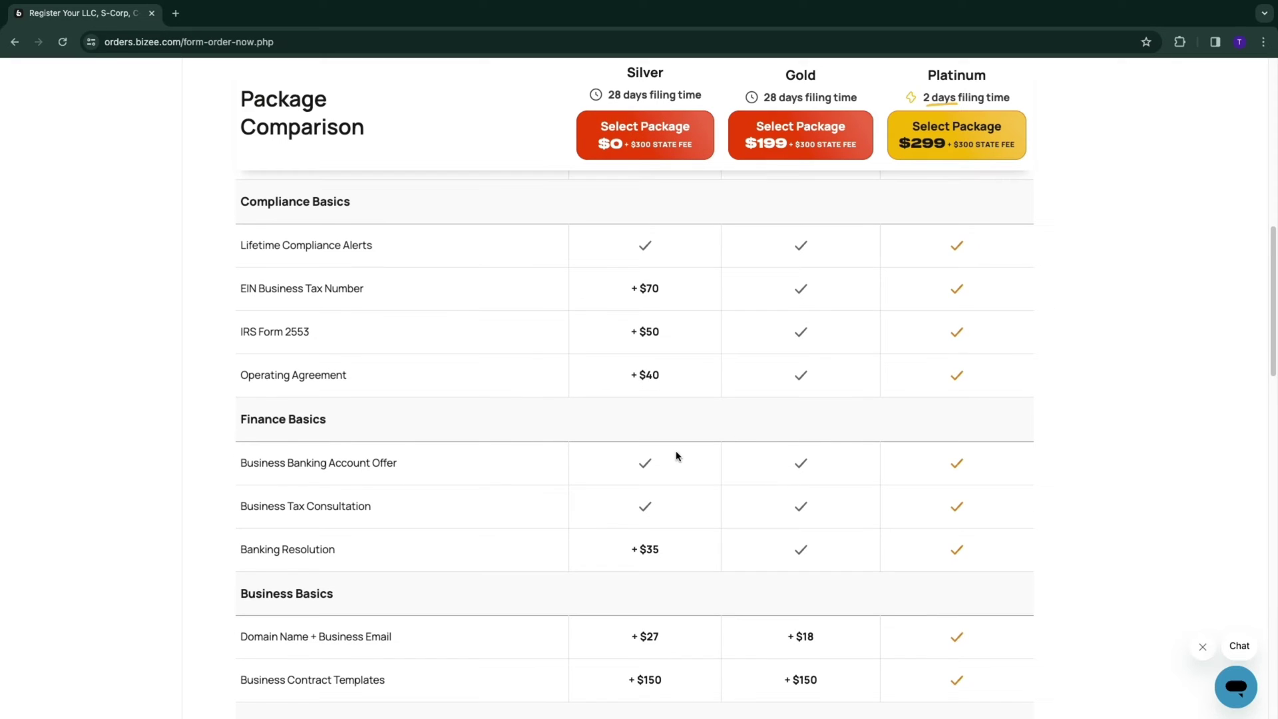
scroll(676, 456, "down", 2)
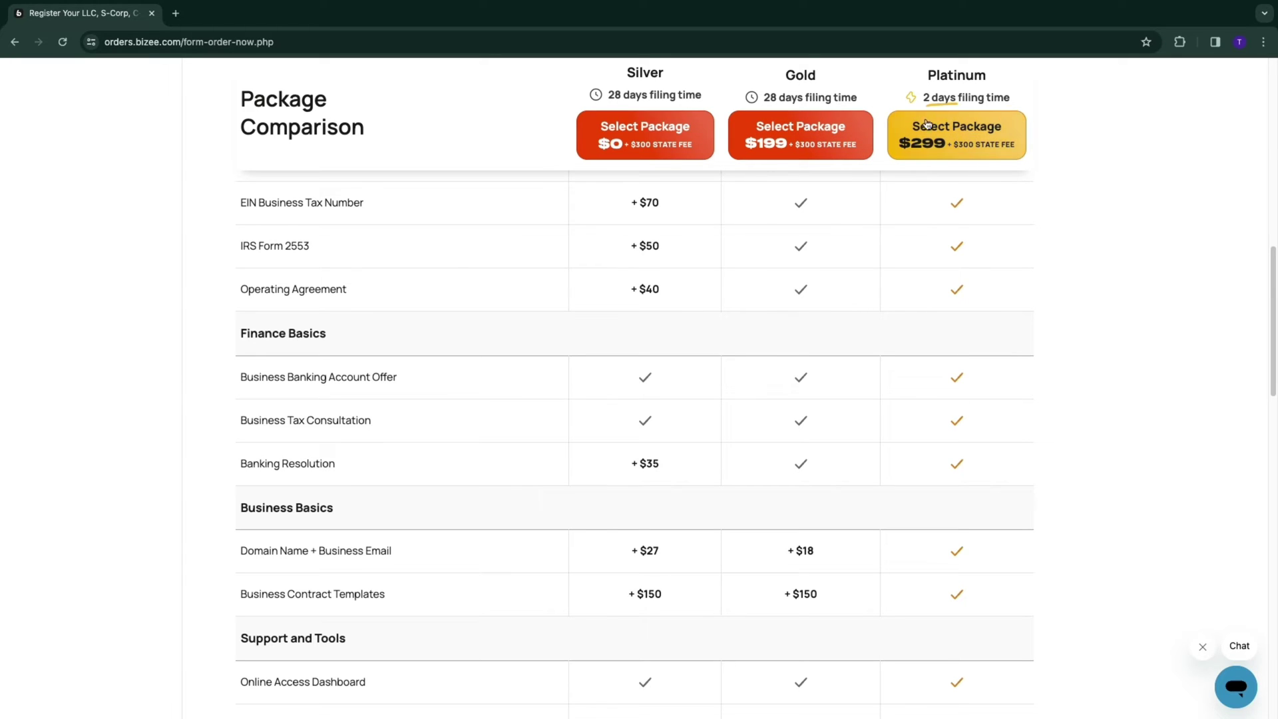
- Compare the Platinum and Gold tiers, then select the $199 Gold package
left_click_drag(924, 97, 1010, 96)
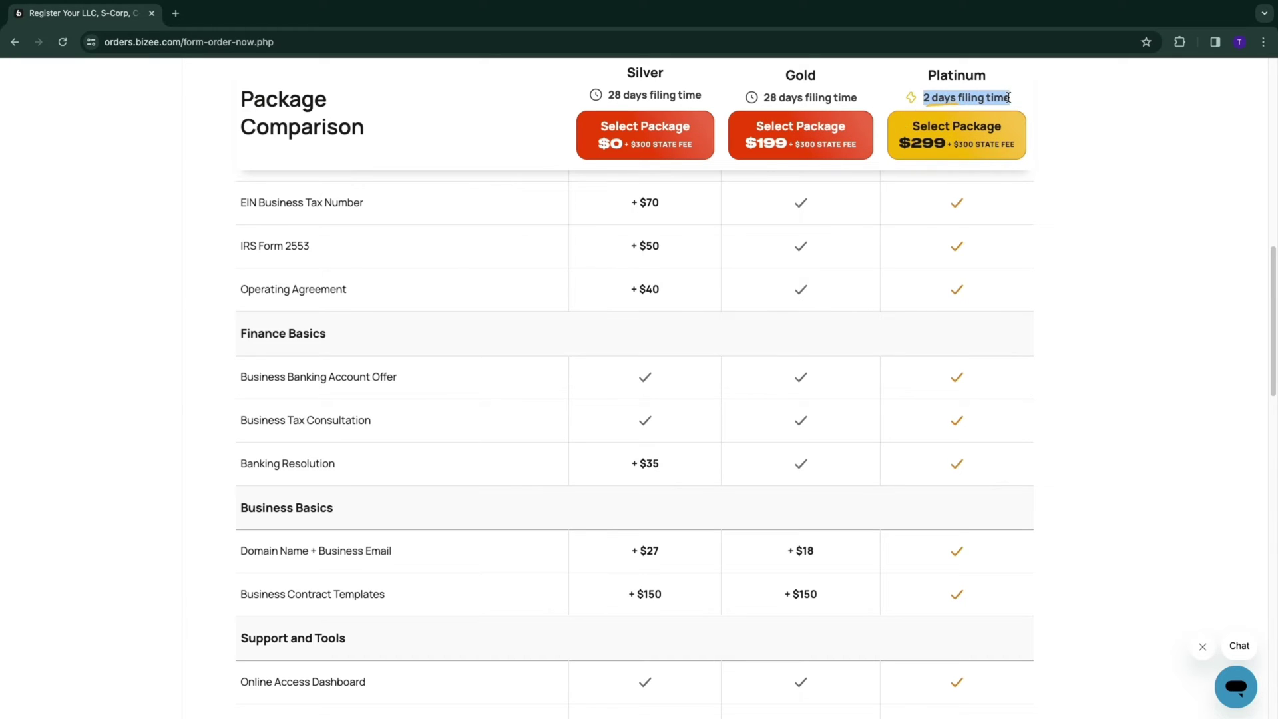
left_click(1096, 149)
scroll(881, 325, "up", 4)
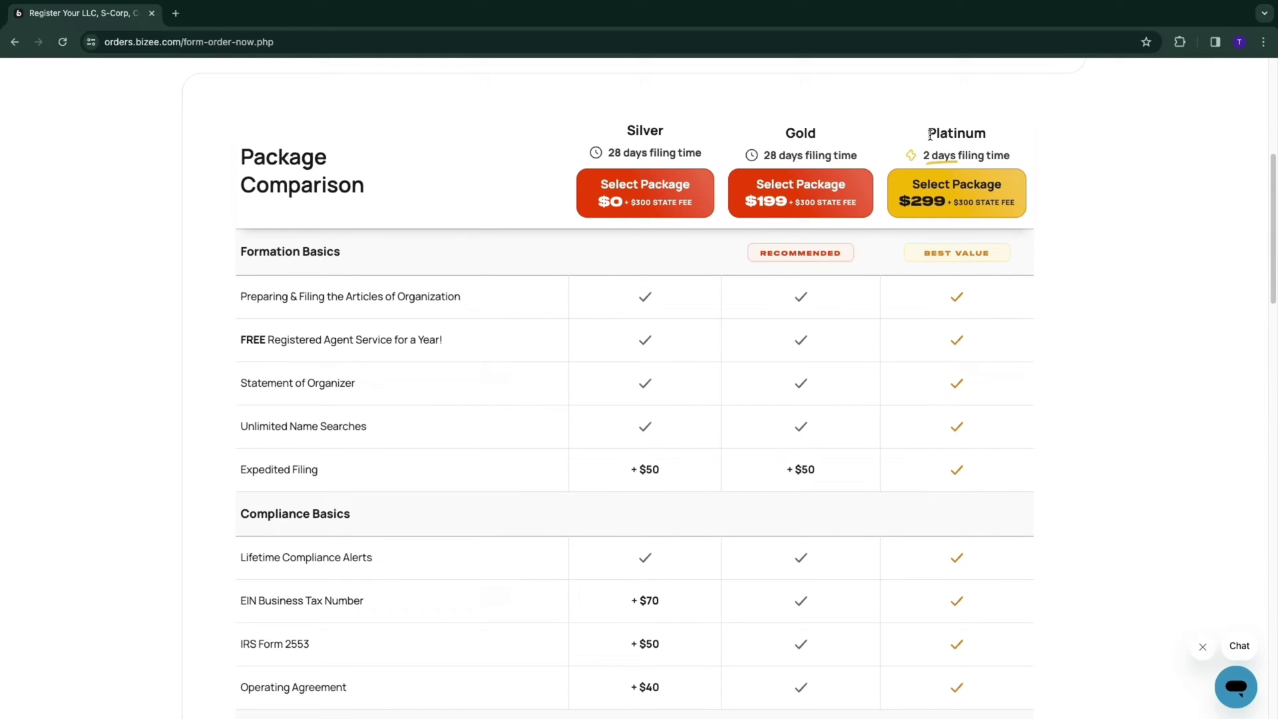
left_click_drag(928, 133, 995, 132)
double_click(799, 133)
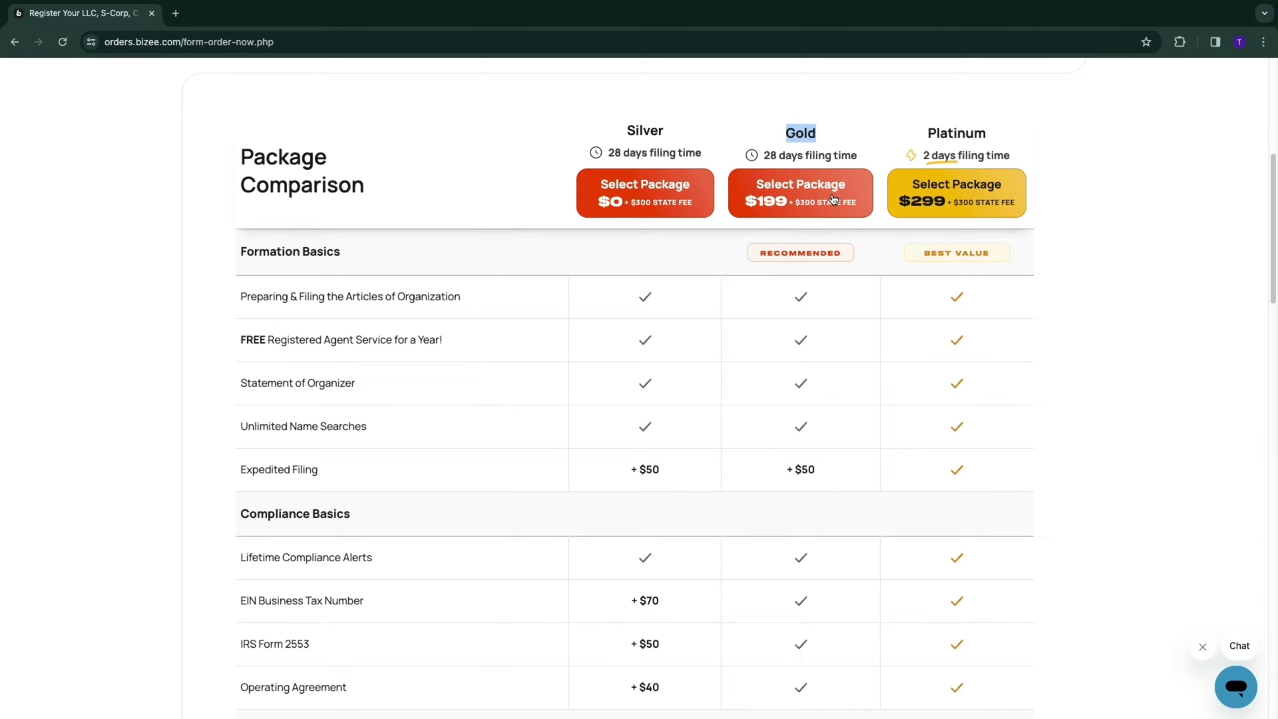
left_click(809, 200)
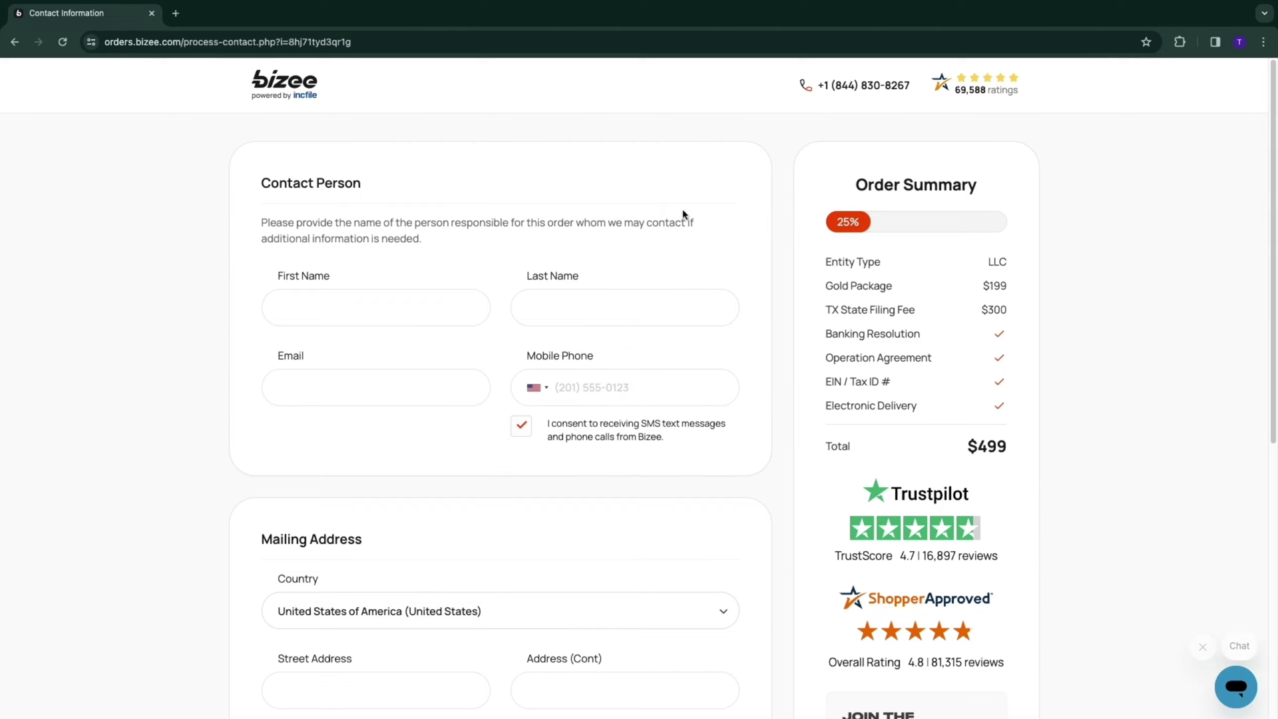
scroll(370, 359, "down", 2)
scroll(377, 350, "down", 5)
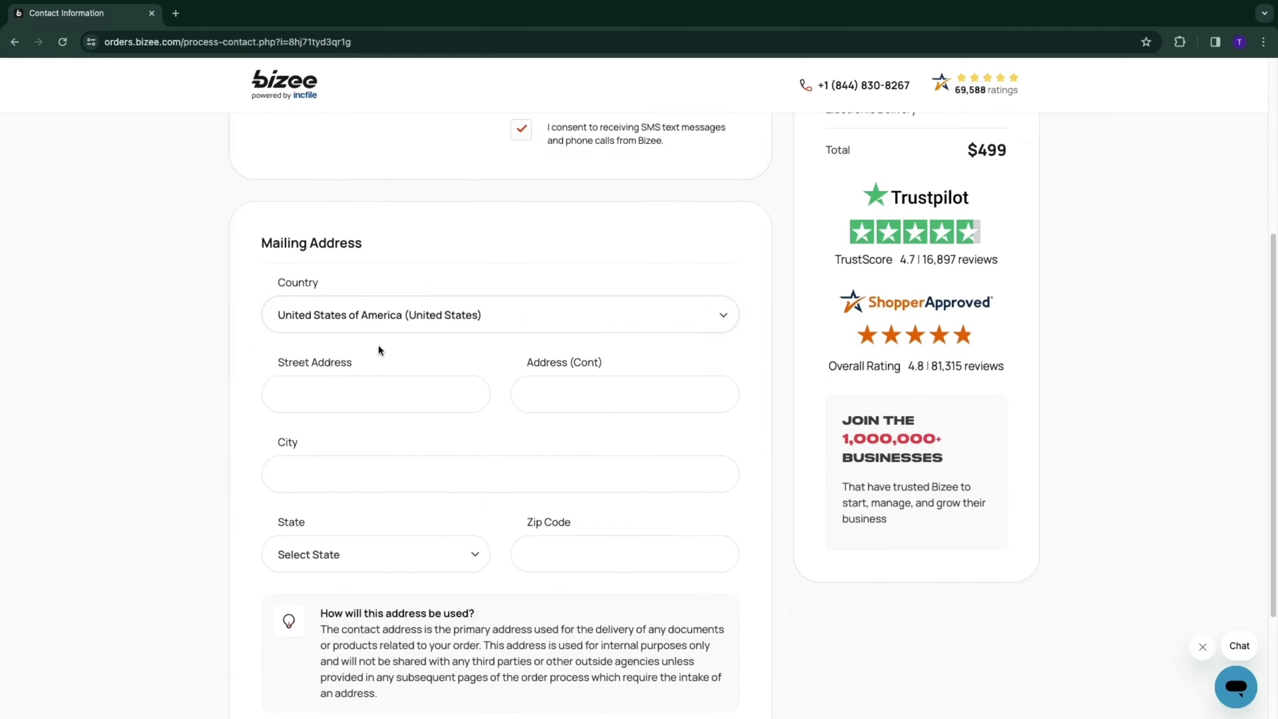
scroll(381, 352, "down", 3)
- Review the First Name, Last Name, Email and Mobile Phone contact fields
double_click(299, 276)
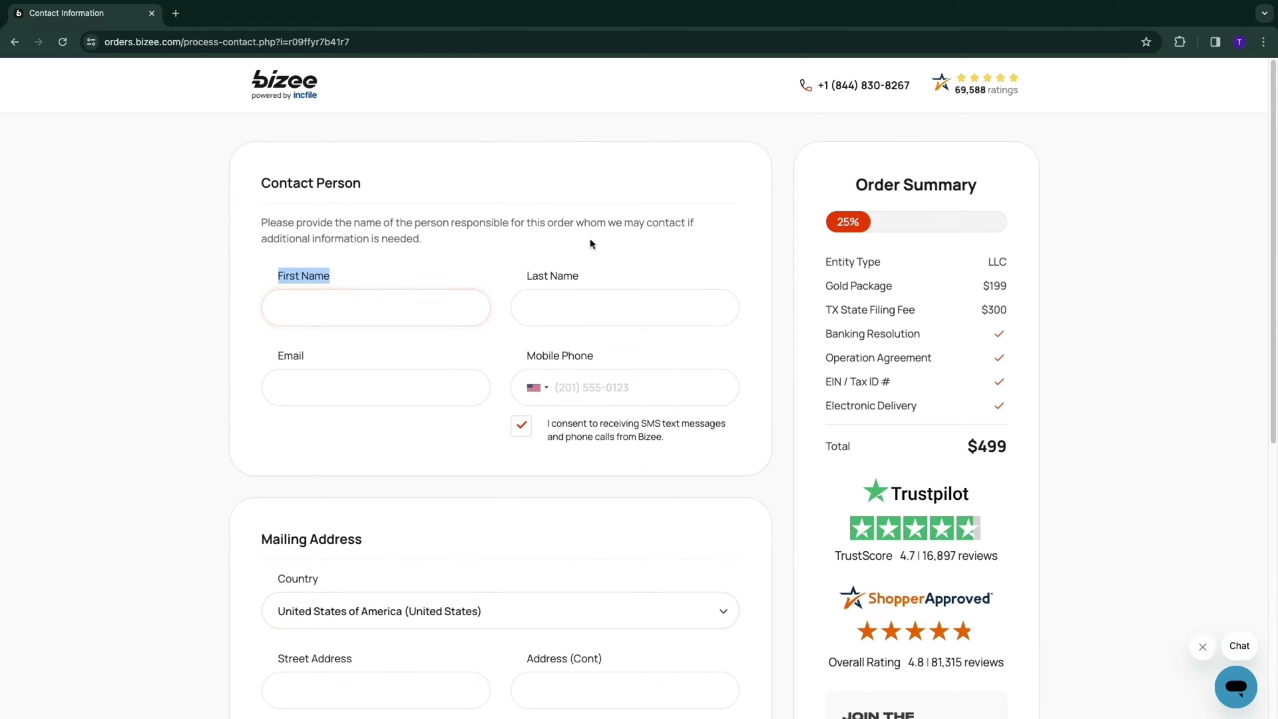
double_click(549, 275)
double_click(289, 355)
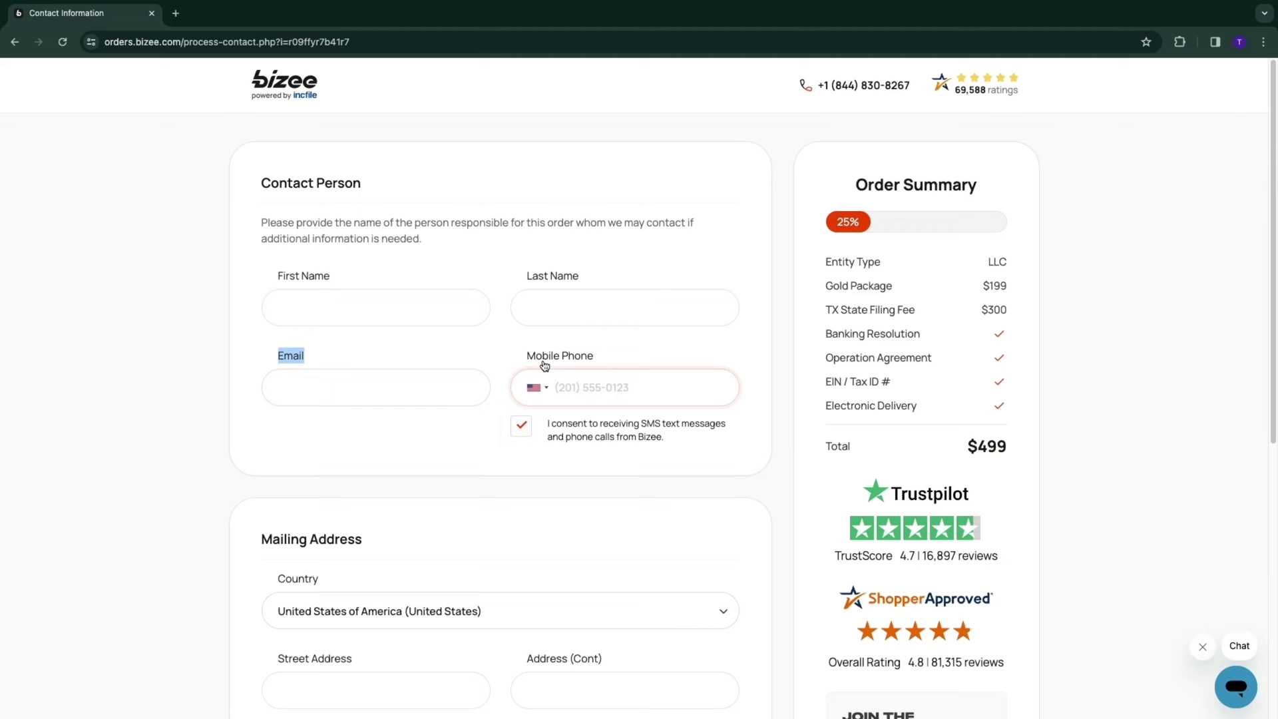
double_click(559, 355)
left_click(407, 386)
scroll(240, 450, "down", 3)
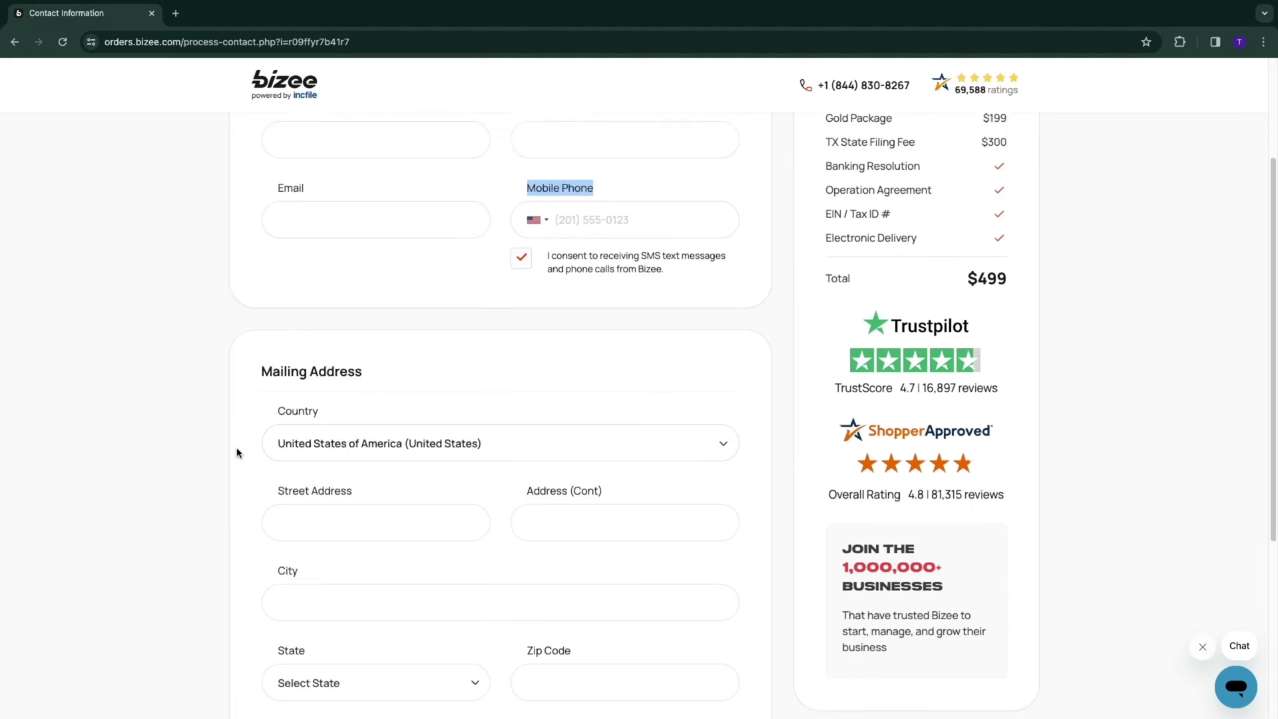
left_click_drag(255, 285, 366, 287)
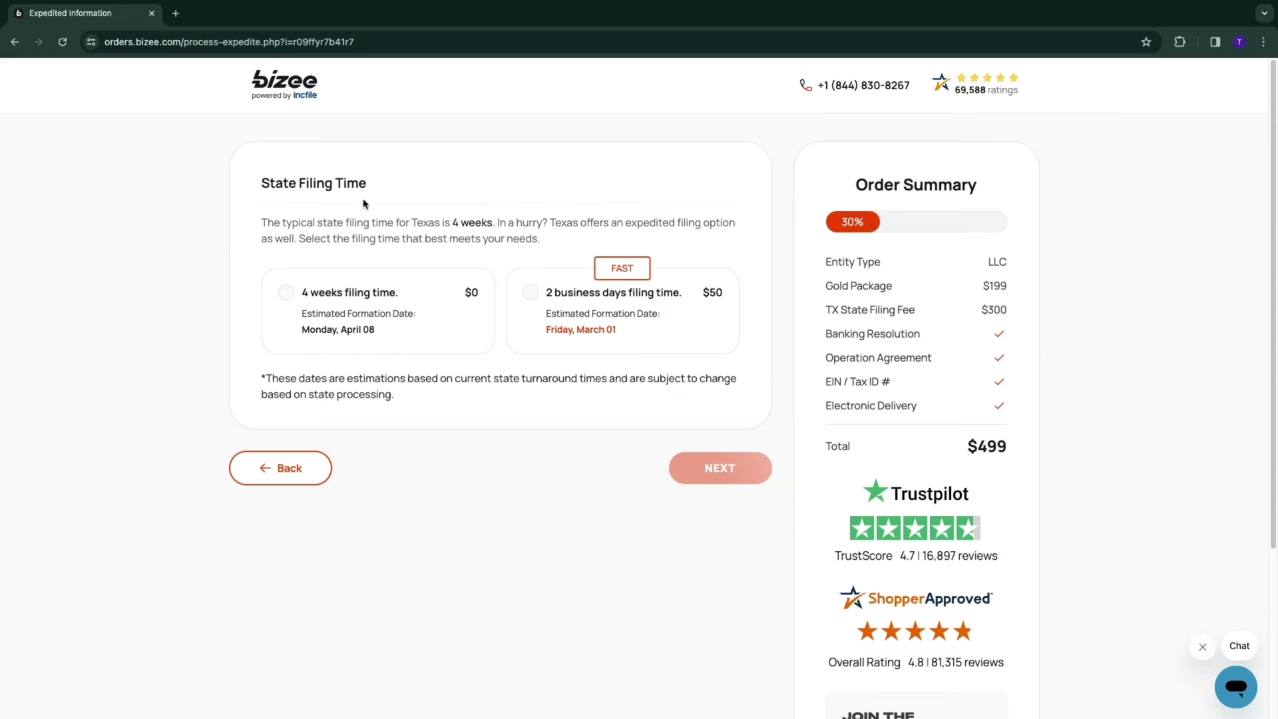
- Choose the standard 4-week Texas filing time and continue to Company Information
left_click_drag(262, 183, 370, 189)
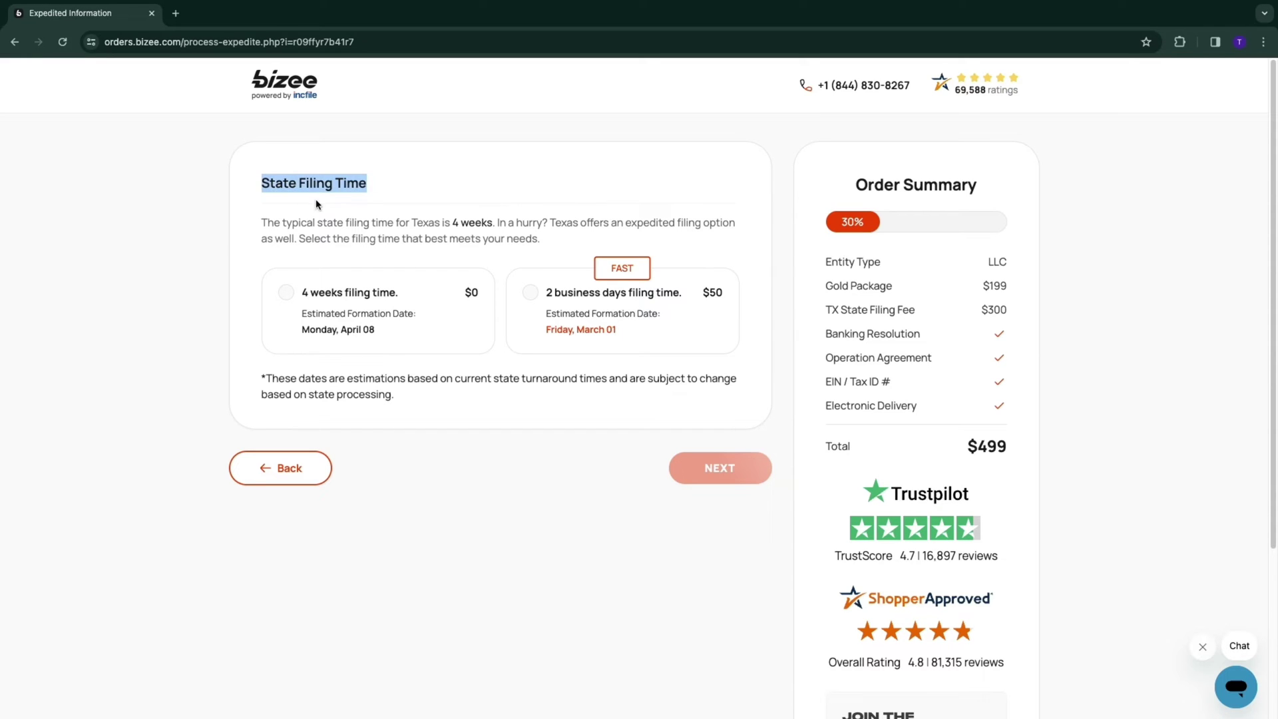
left_click(256, 245)
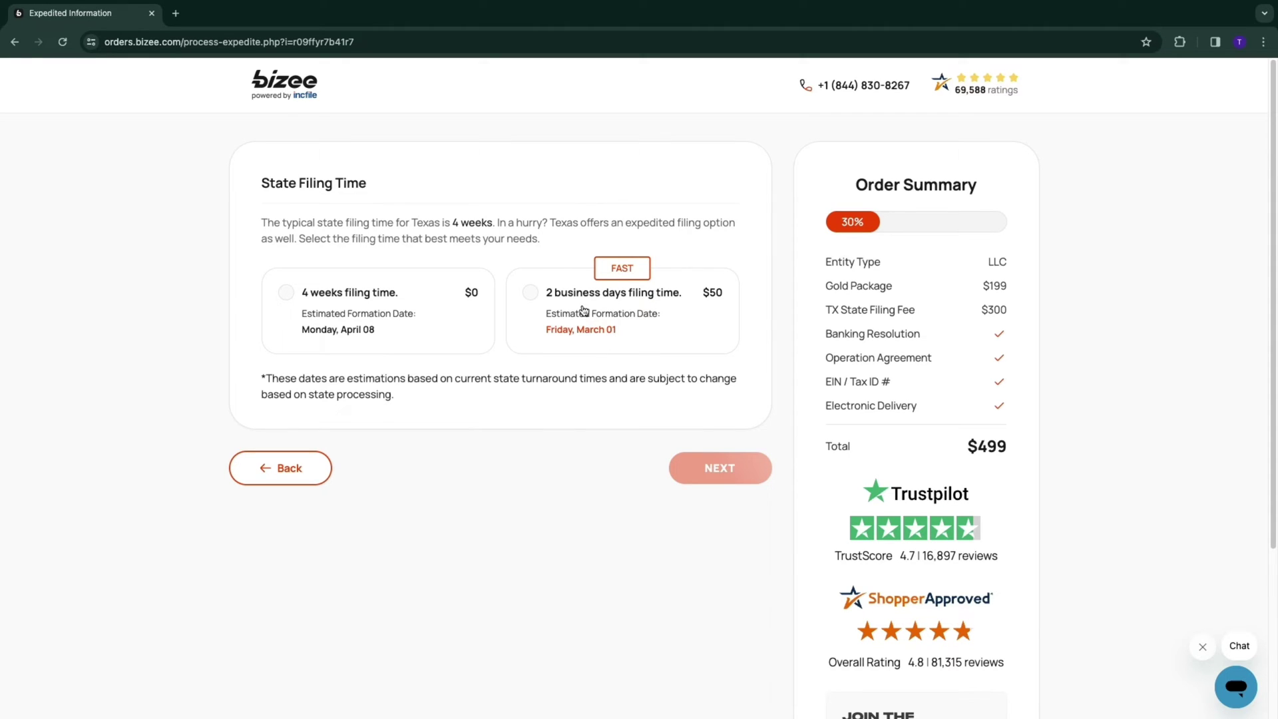
left_click(284, 294)
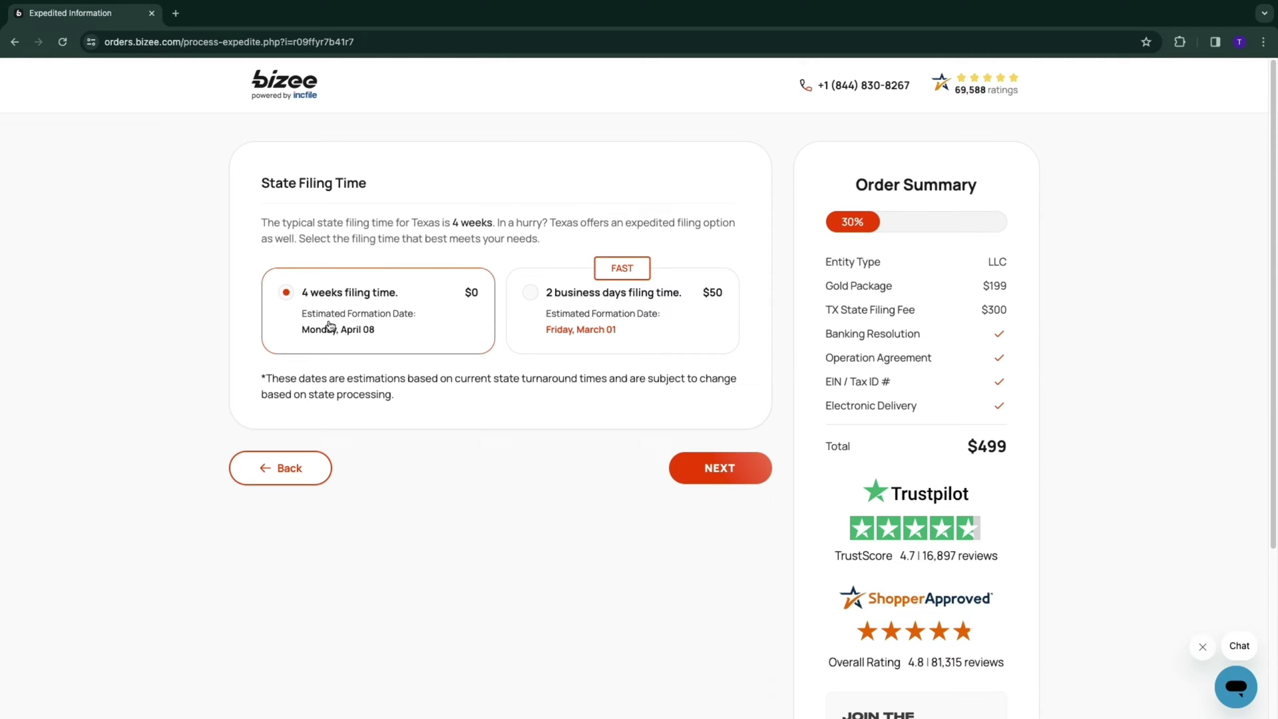
left_click(738, 472)
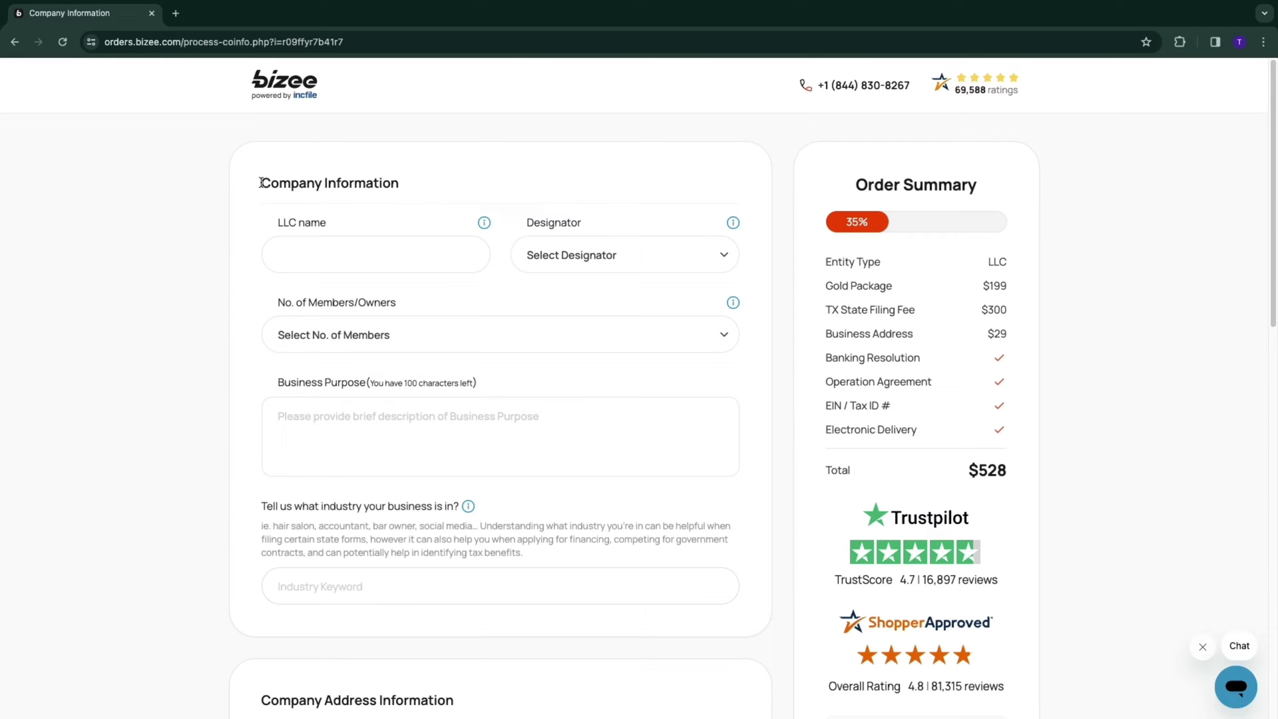
- Enter MRSIDEHUSTLE as the LLC name and choose the LLC designator
left_click_drag(261, 183, 339, 182)
left_click(269, 254)
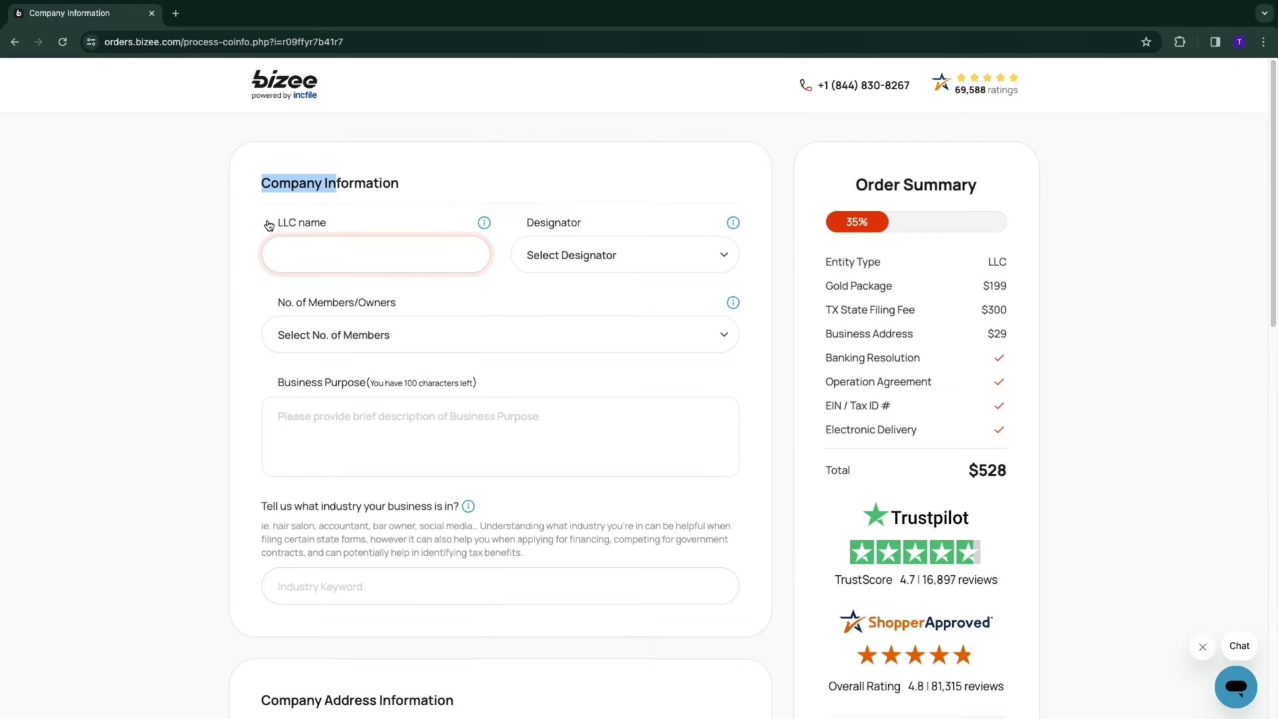
double_click(300, 222)
left_click(375, 253)
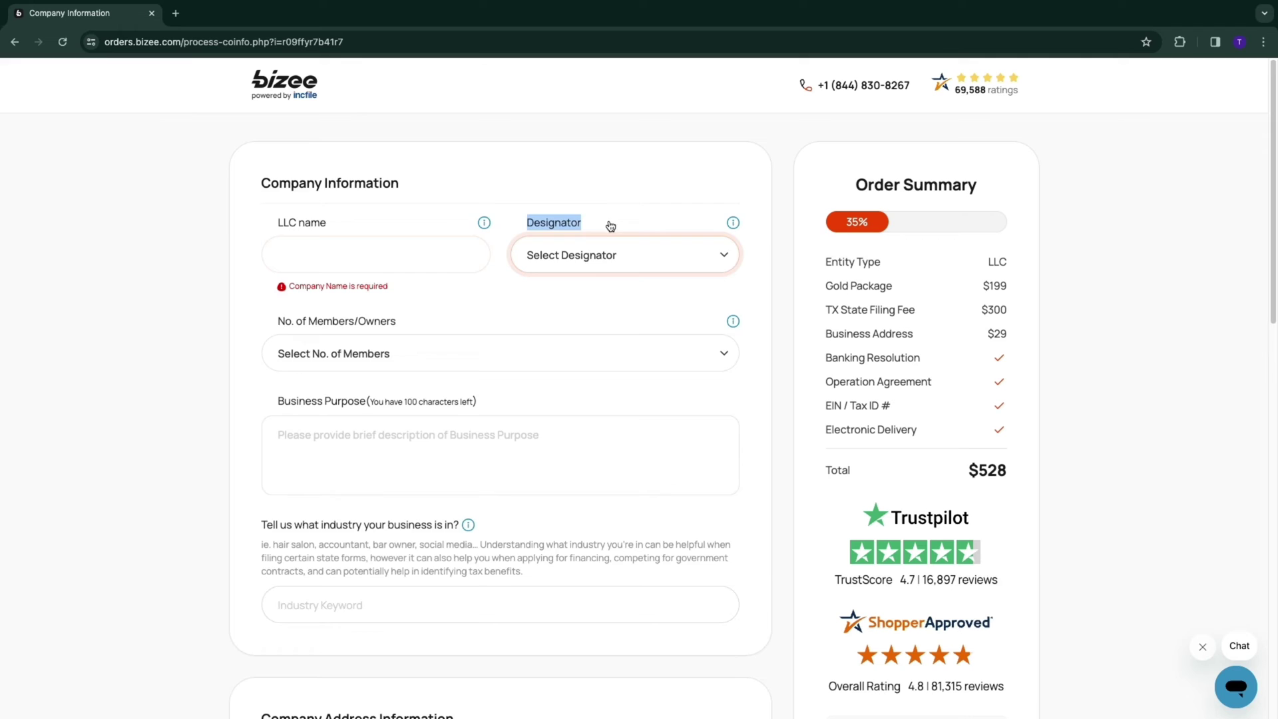
type("mrsidehustle")
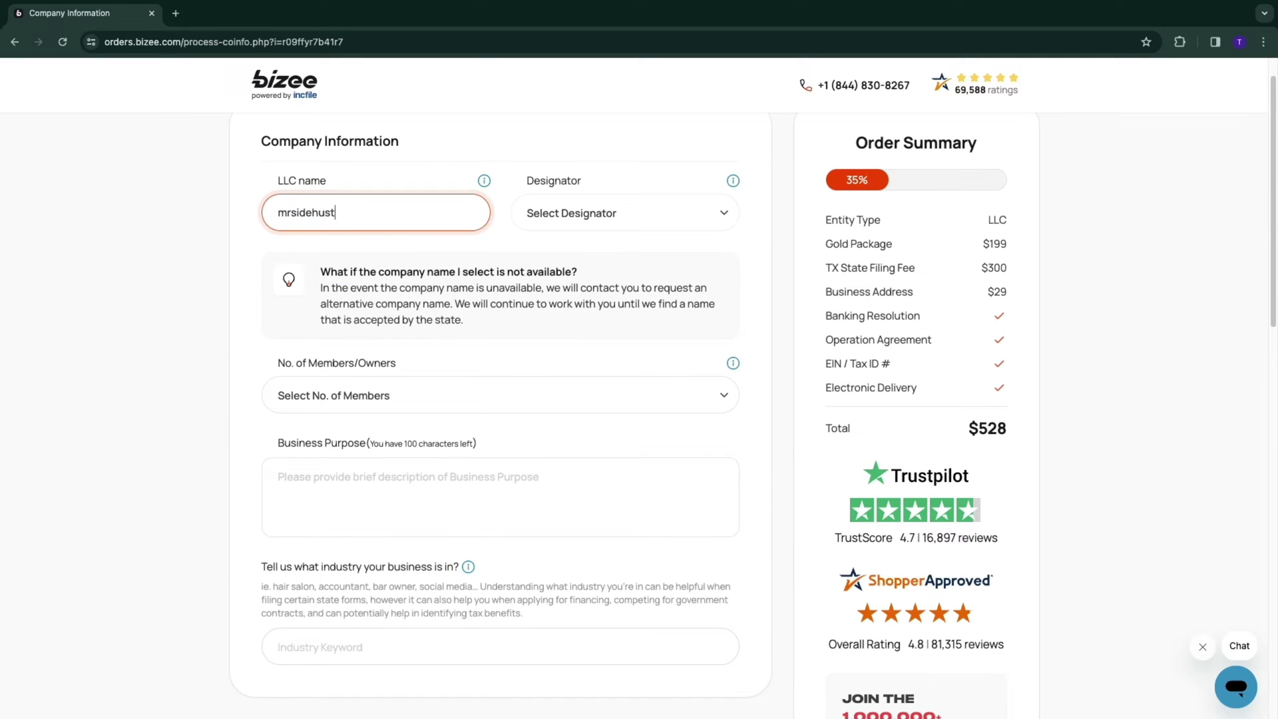
left_click(514, 236)
left_click(627, 212)
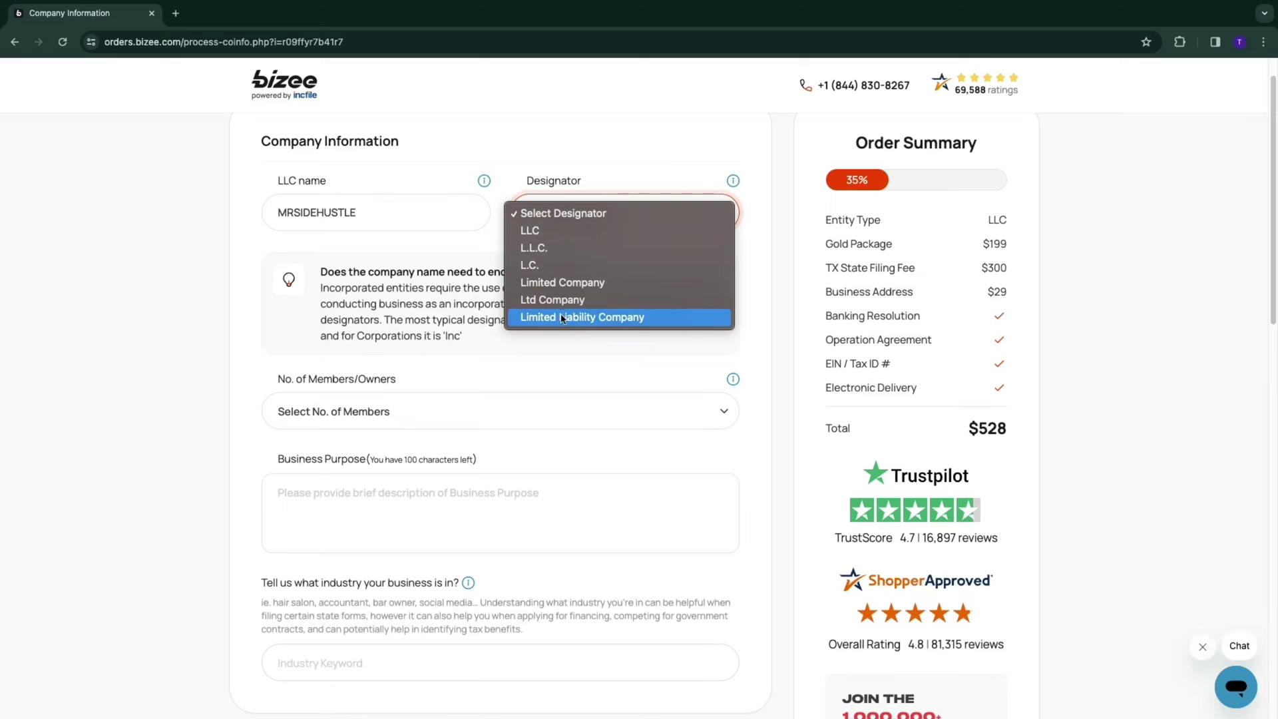
left_click(584, 230)
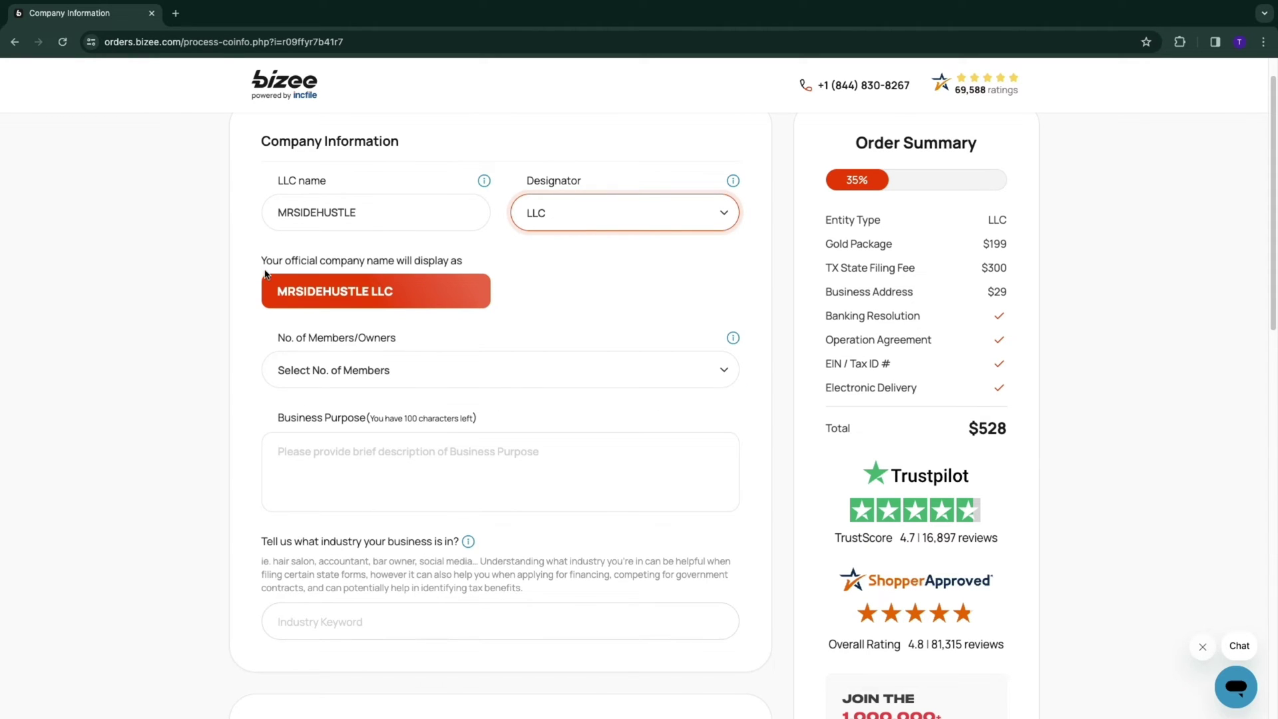
- Preview the official name with Limited Liability Company, then revert the designator to LLC
left_click_drag(267, 298, 403, 296)
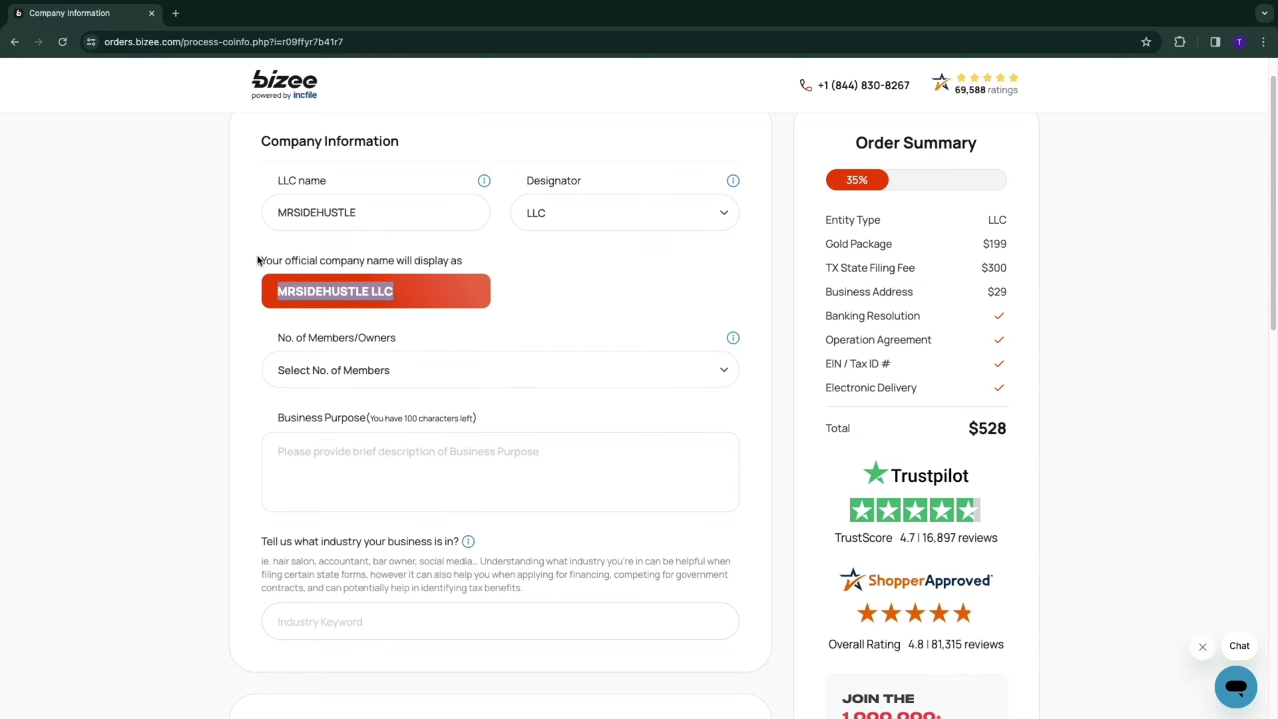
left_click_drag(257, 261, 419, 261)
left_click(539, 247)
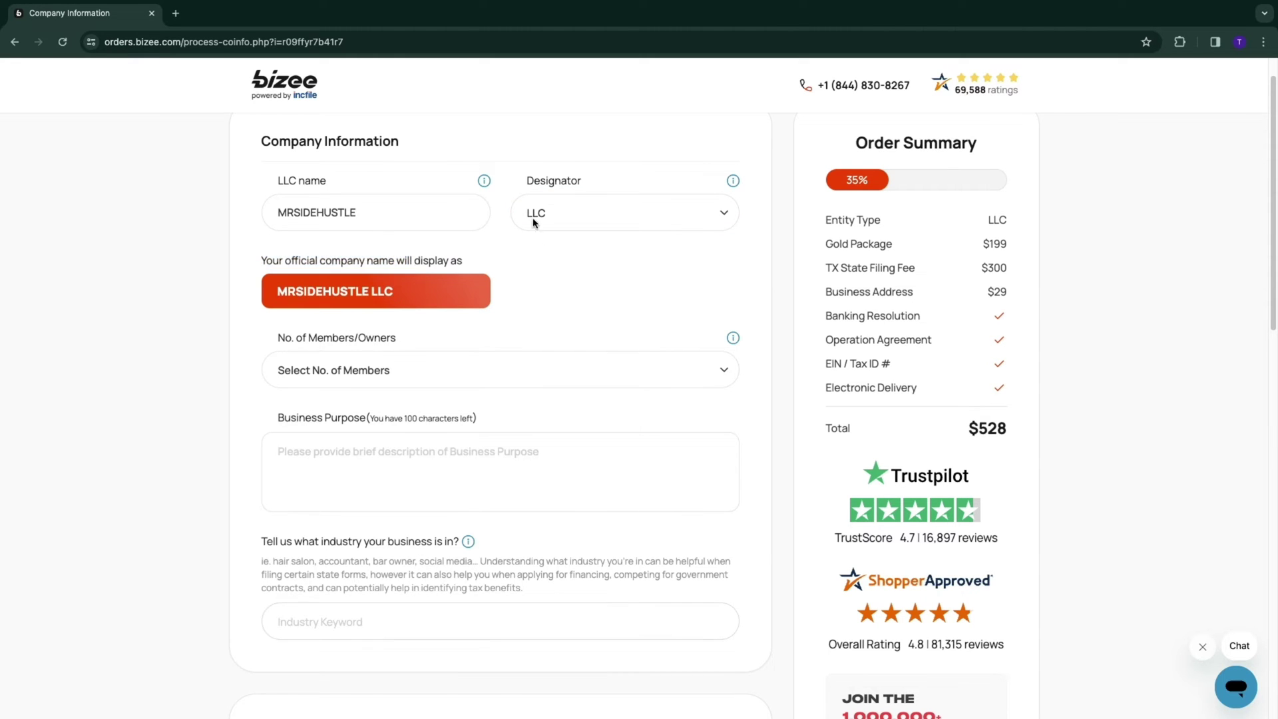
left_click(618, 211)
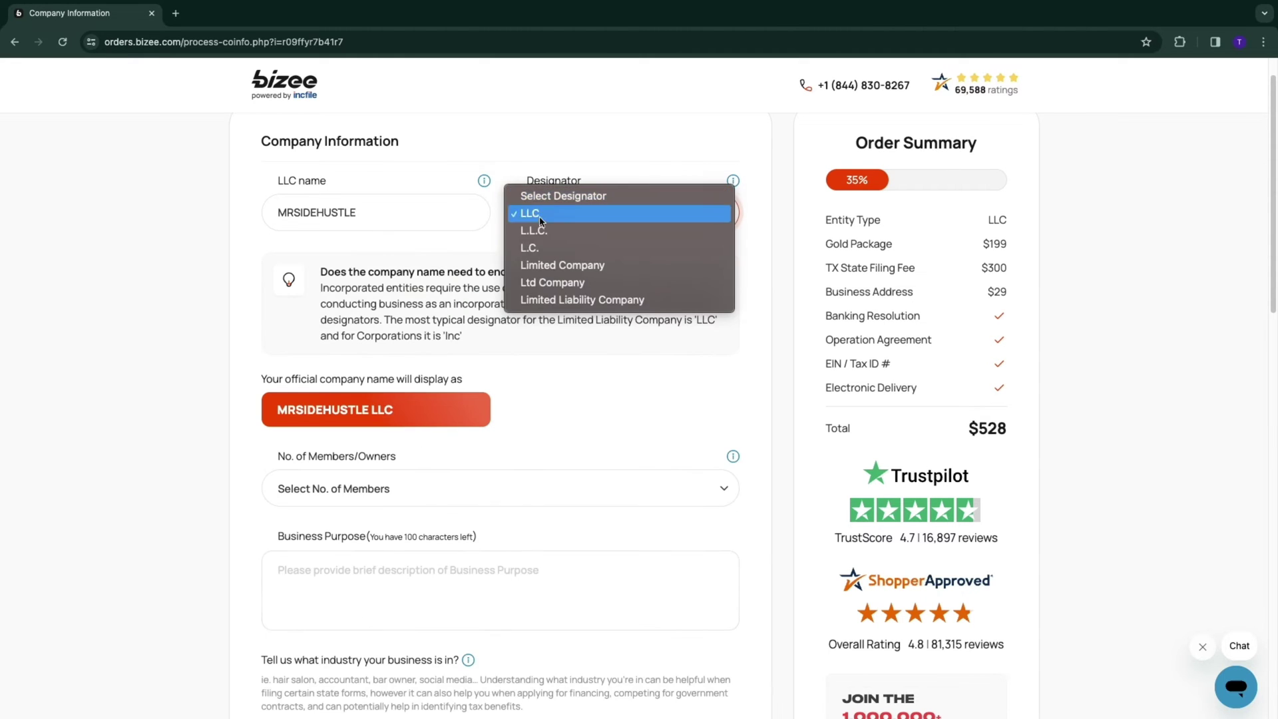
left_click(581, 300)
left_click_drag(276, 291, 562, 310)
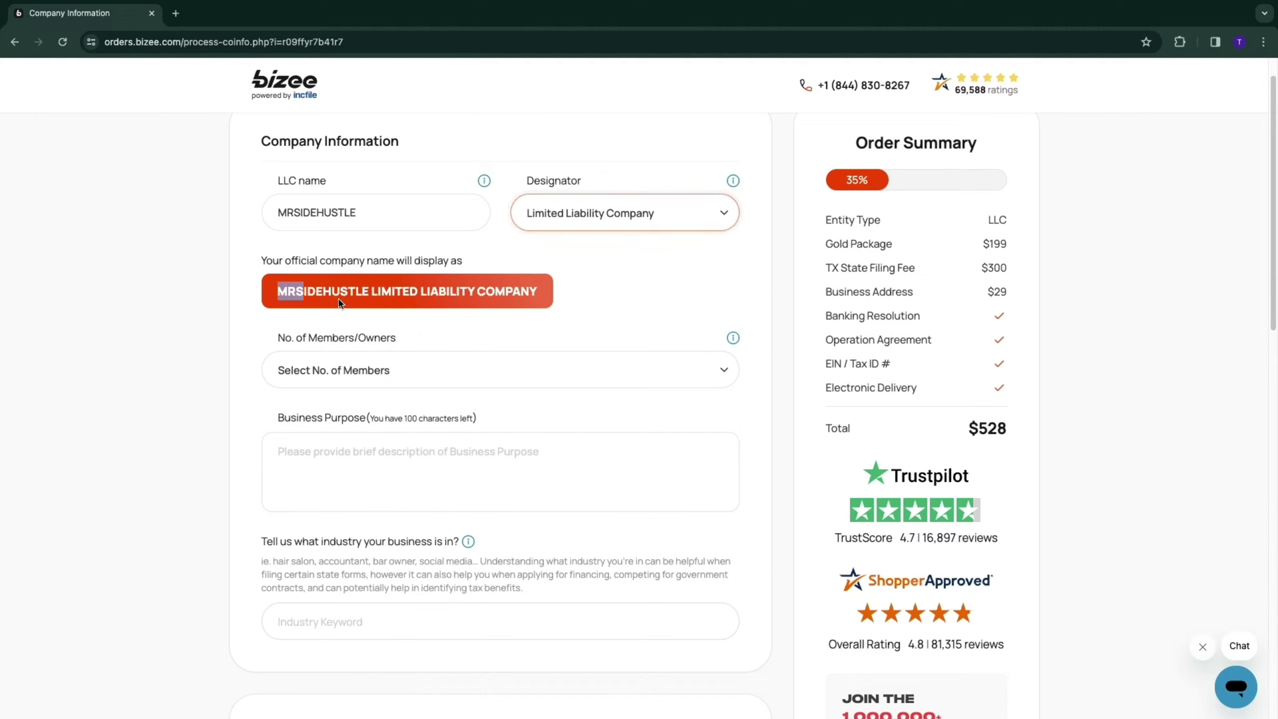
left_click(619, 213)
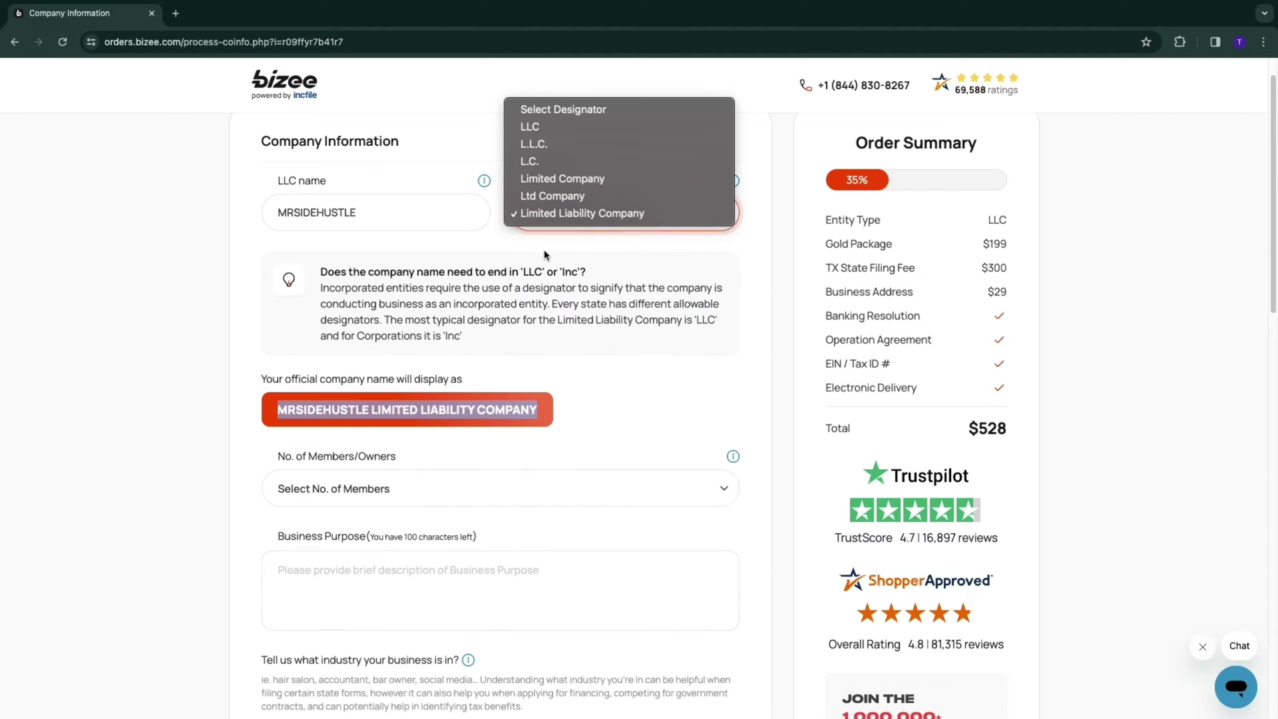
left_click(559, 130)
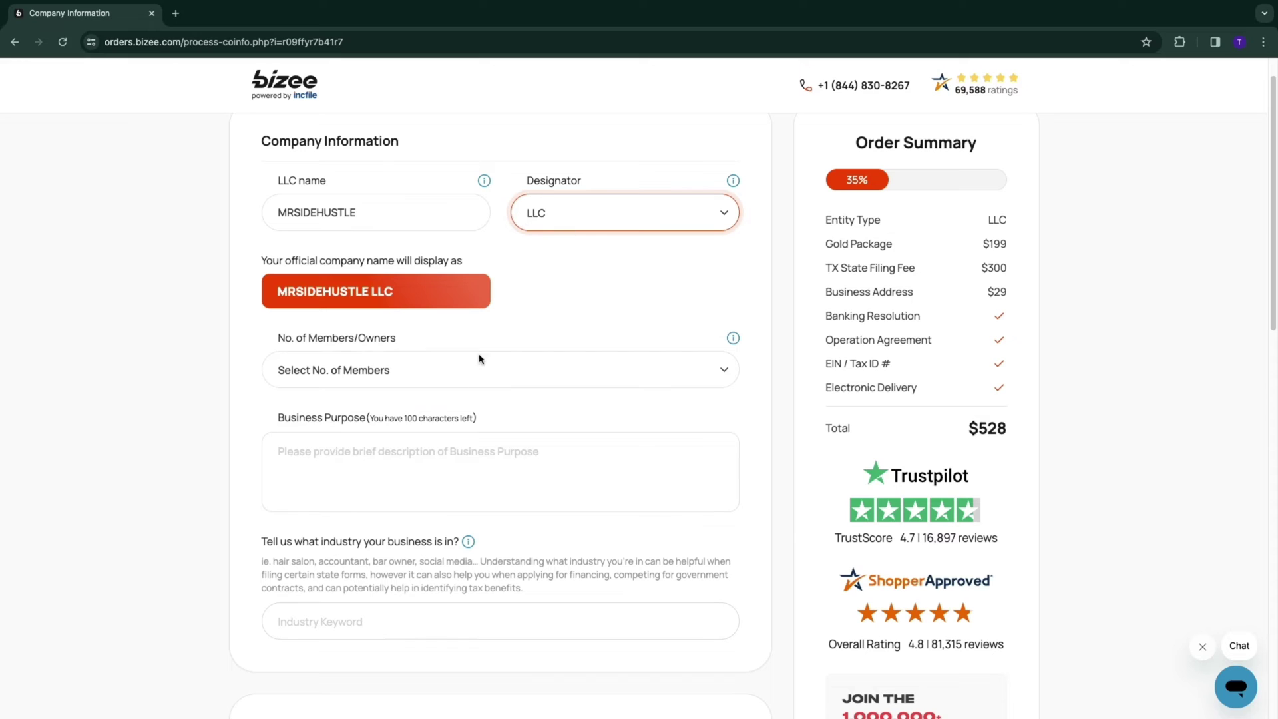
- Set the number of members/owners to 1
left_click_drag(279, 337, 487, 333)
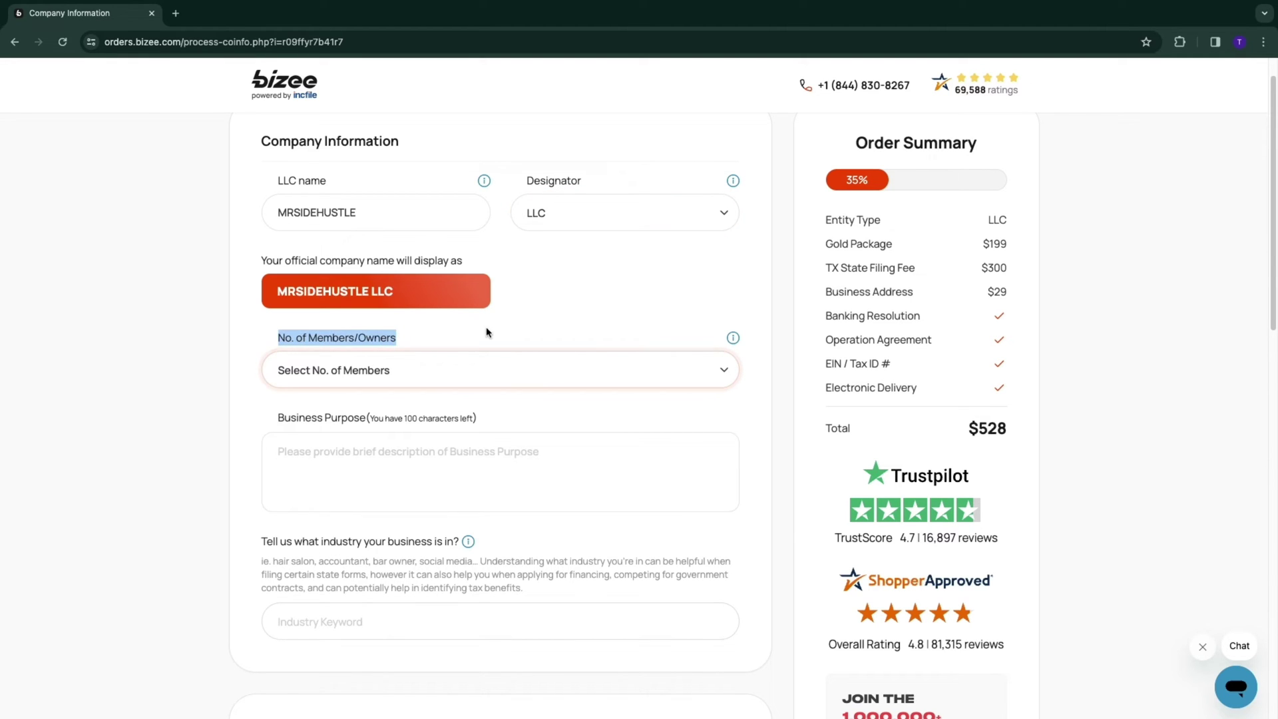
left_click(340, 370)
left_click(319, 372)
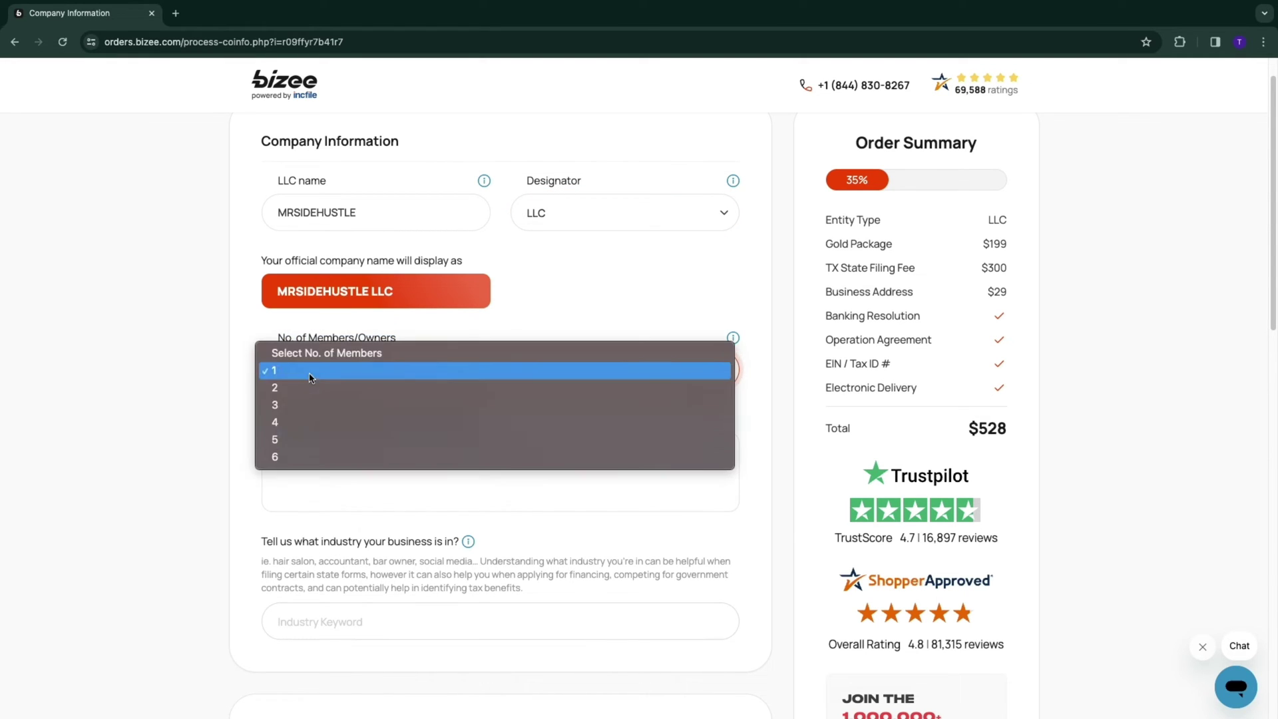
left_click(232, 404)
scroll(310, 402, "down", 1)
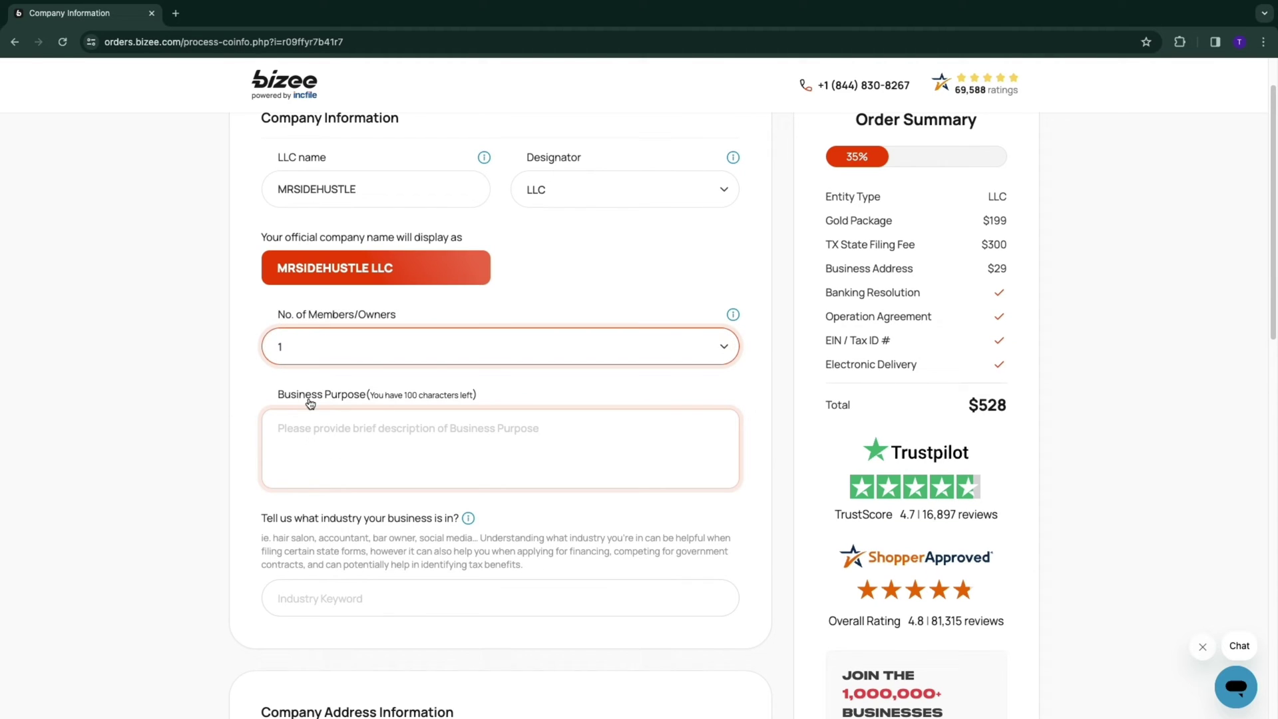
- Write the business purpose 'We create video tutorials.'
left_click(309, 402)
left_click_drag(372, 398, 292, 398)
left_click(377, 406)
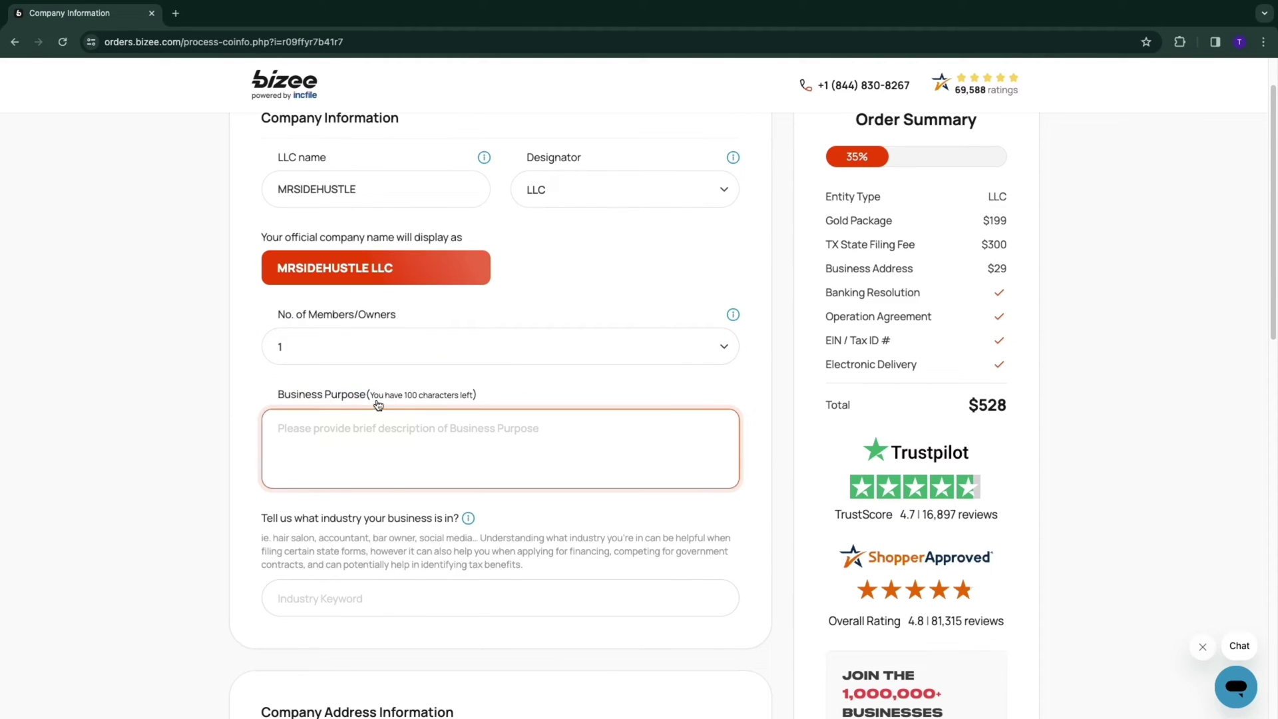
left_click_drag(371, 396, 478, 396)
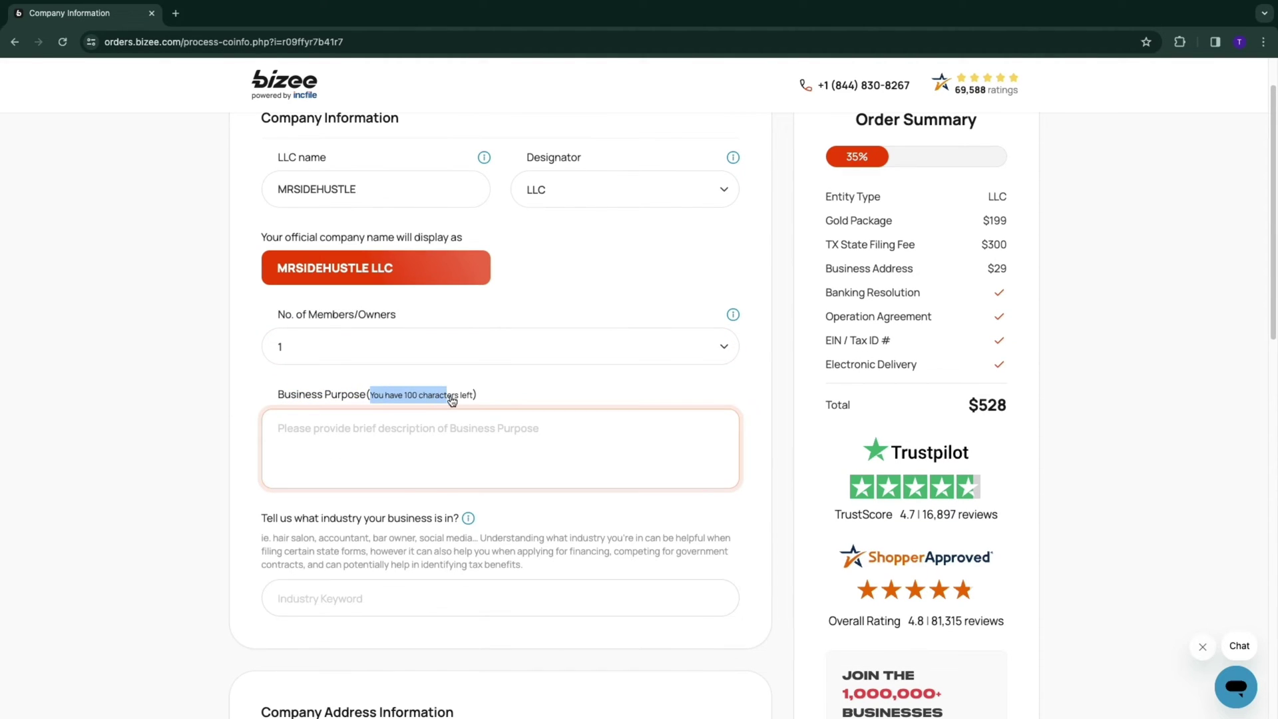
left_click(280, 428)
type("We create video tutorials")
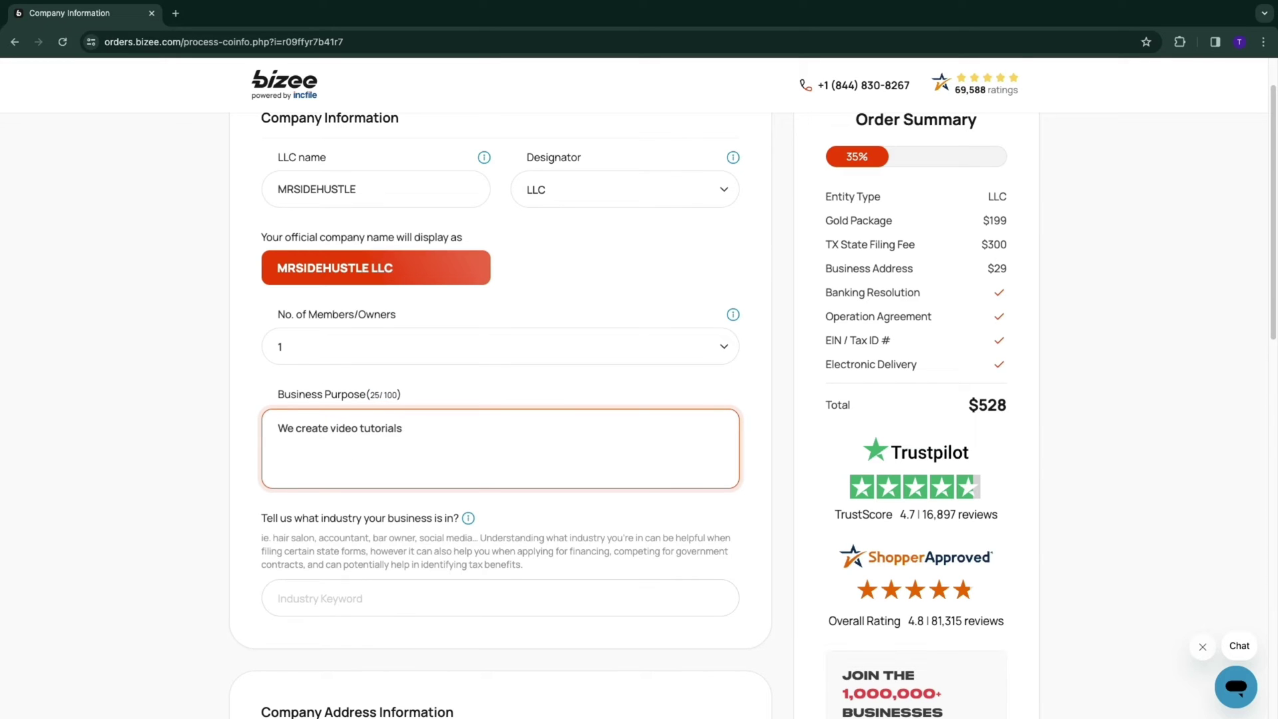
type(".")
scroll(264, 452, "down", 1)
- Set the industry to 519130 - Social networking sites, Internet, using keyword 'social'
left_click_drag(257, 390, 461, 392)
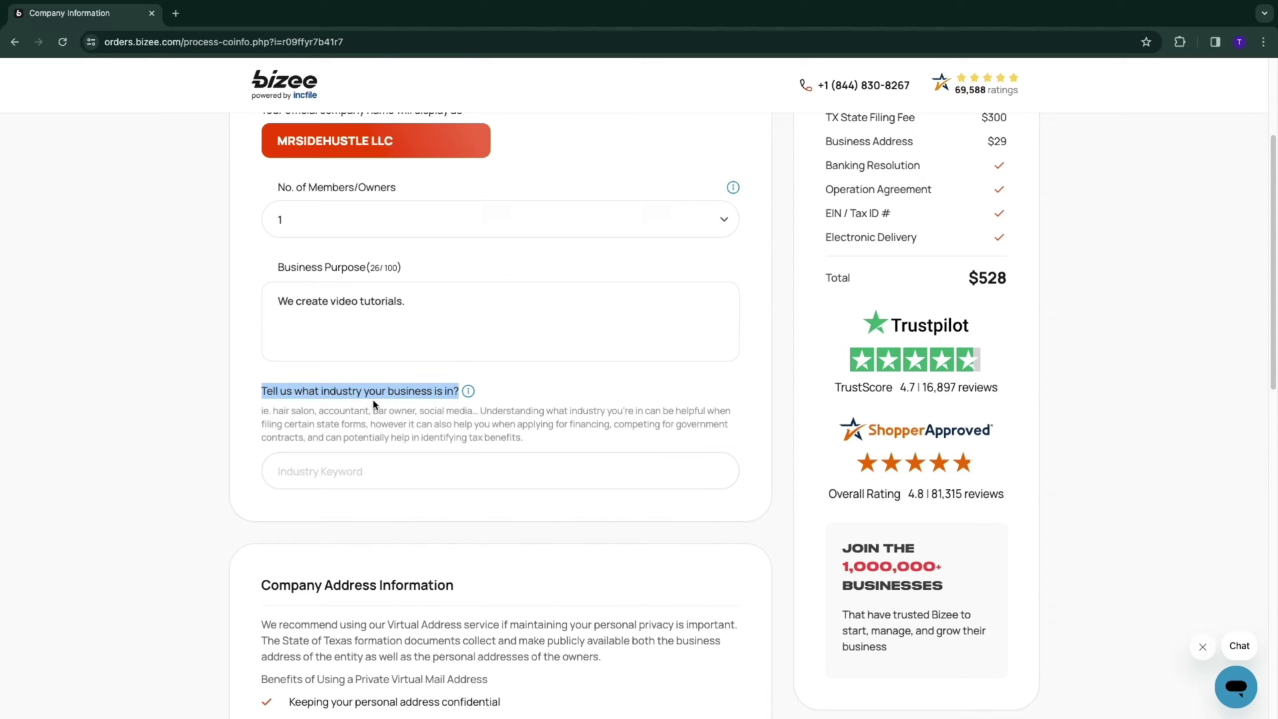
left_click(345, 471)
type("social")
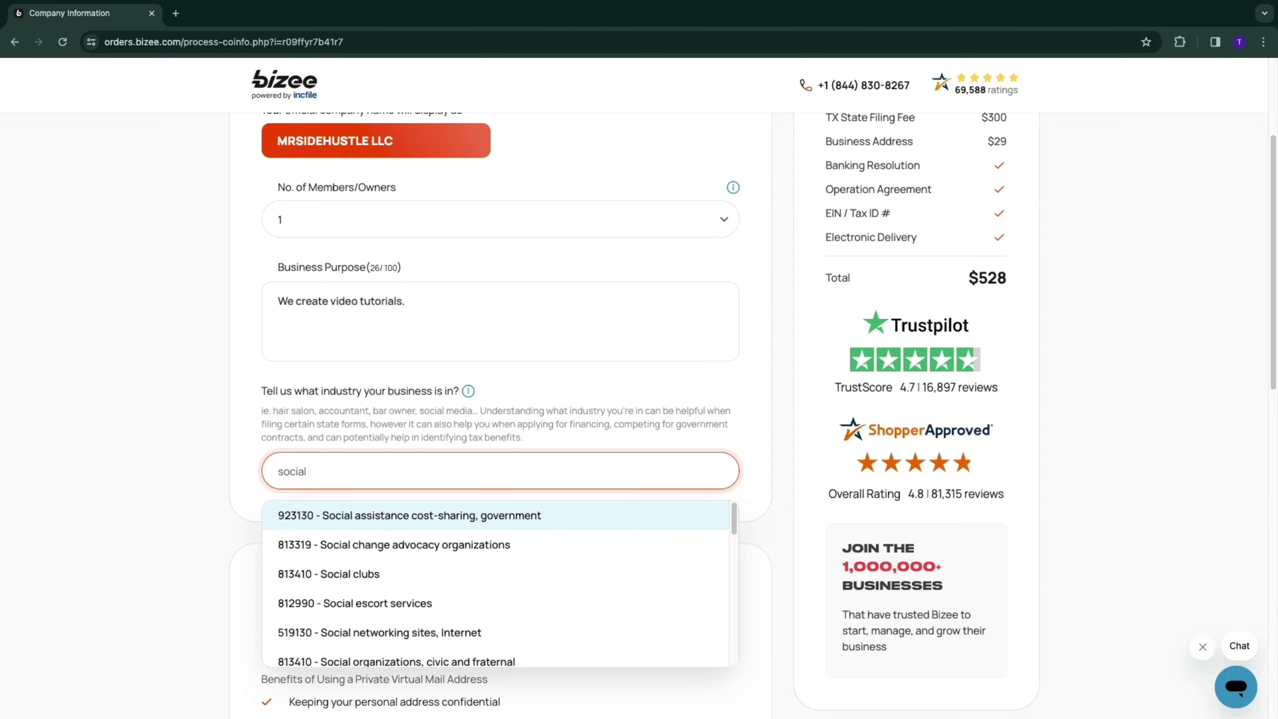
left_click(379, 623)
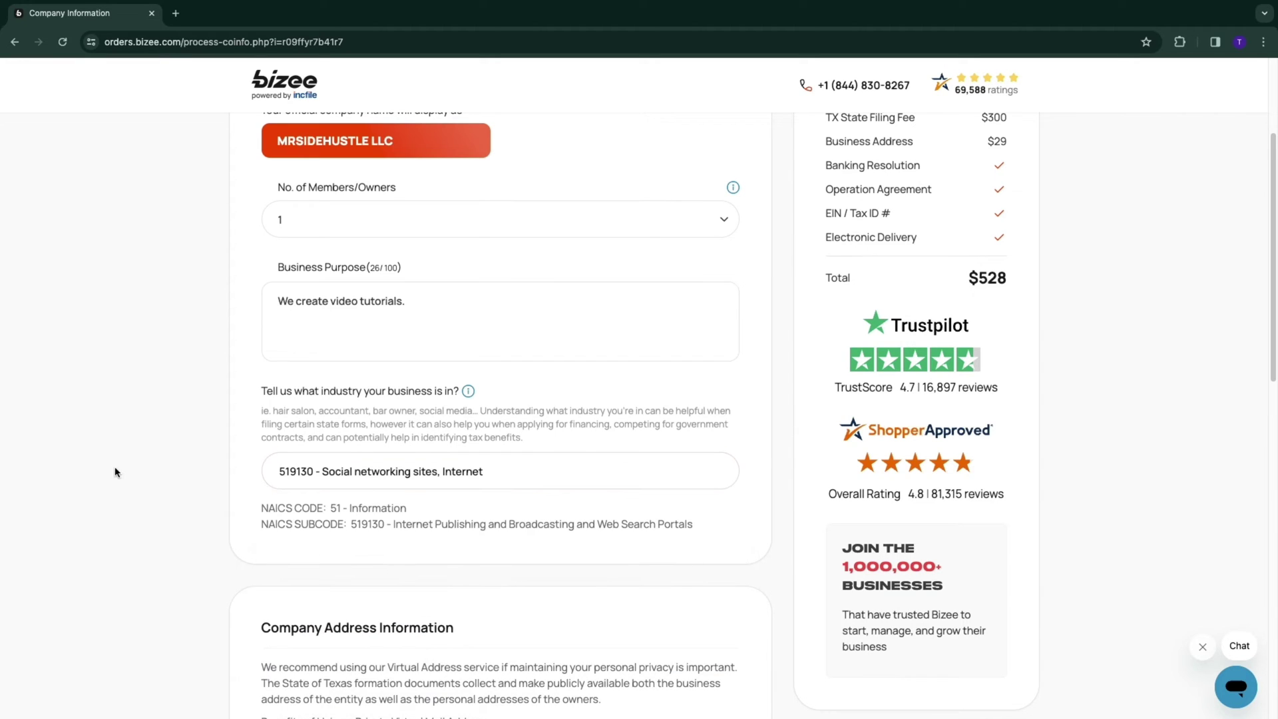
scroll(288, 473, "down", 3)
scroll(284, 434, "down", 2)
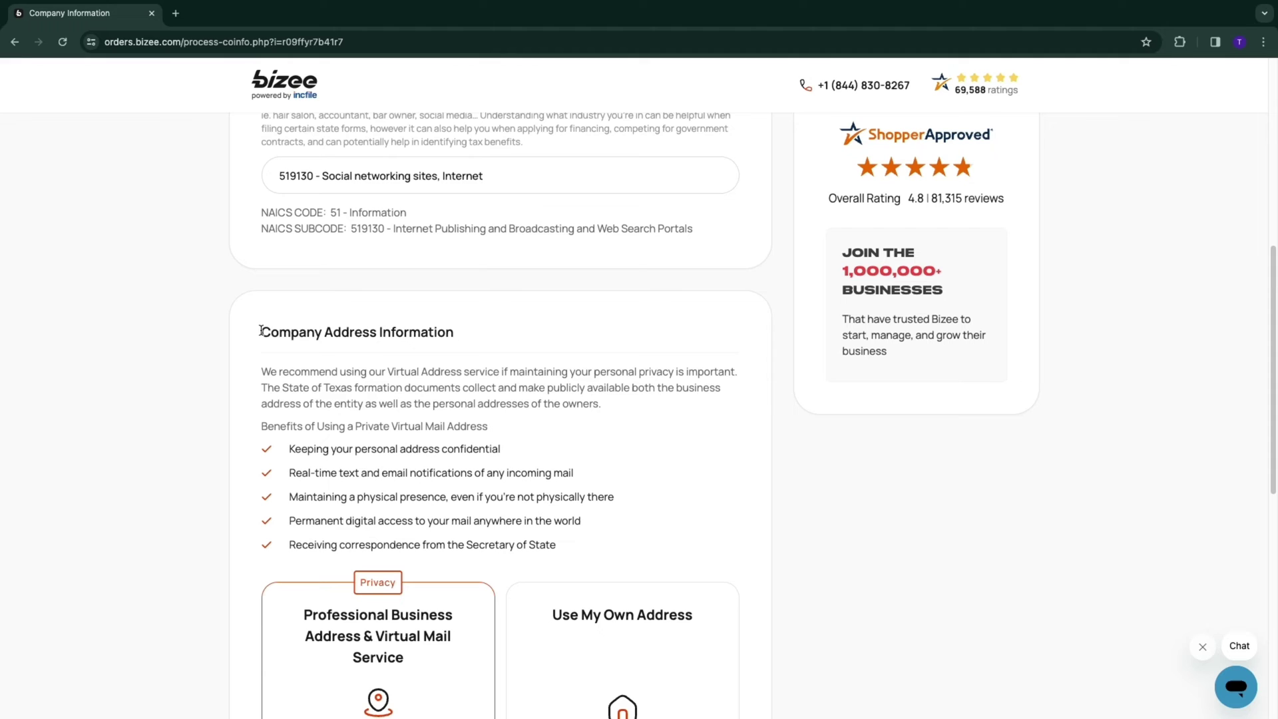
left_click_drag(262, 330, 480, 343)
scroll(190, 384, "down", 3)
scroll(190, 393, "down", 2)
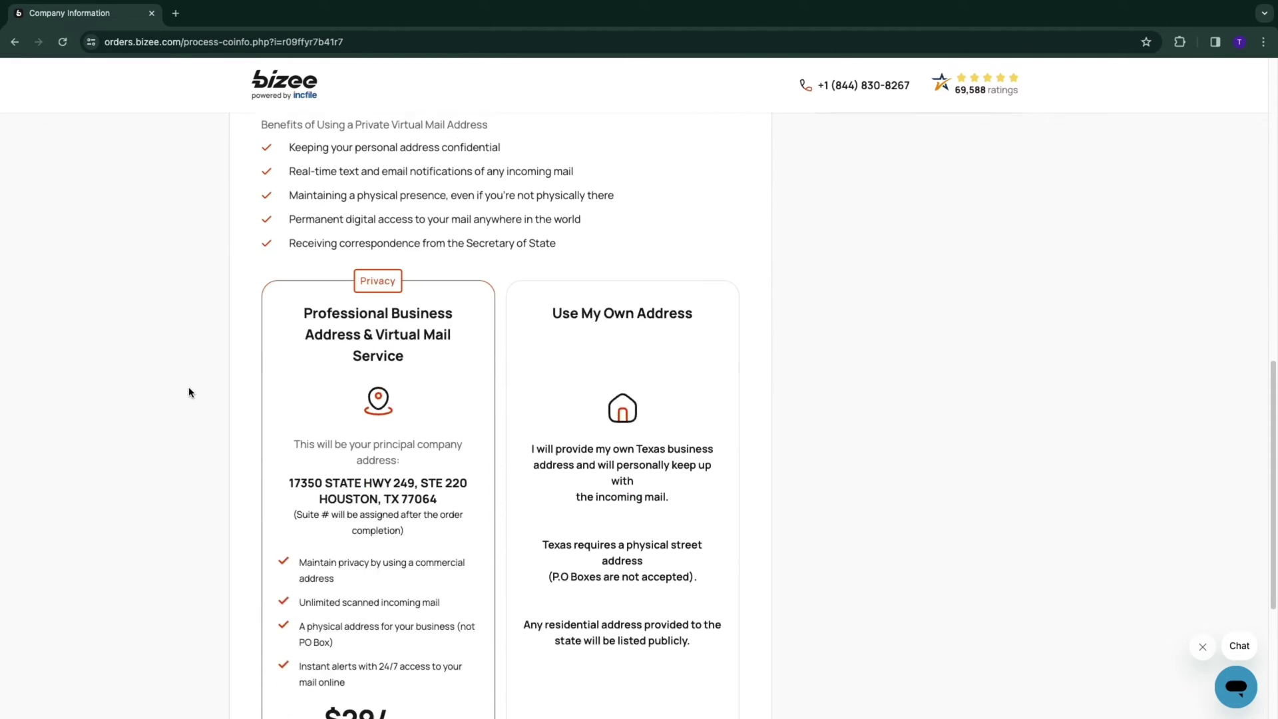
scroll(190, 392, "down", 1)
mouse_move(304, 275)
left_mouse_down()
mouse_move(383, 324)
mouse_move(438, 336)
left_mouse_up()
scroll(305, 350, "down", 1)
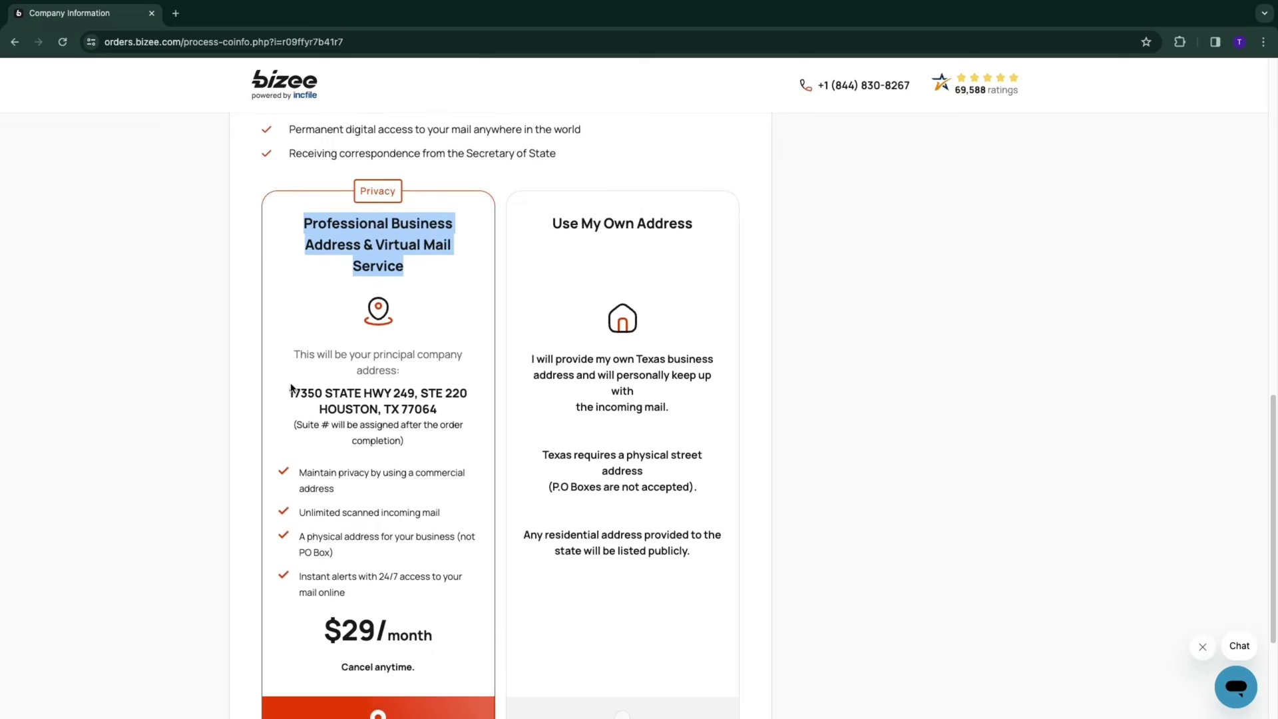
scroll(291, 388, "down", 1)
- Compare the $29/month virtual mail service with the Use My Own Address option
left_click_drag(323, 573, 447, 583)
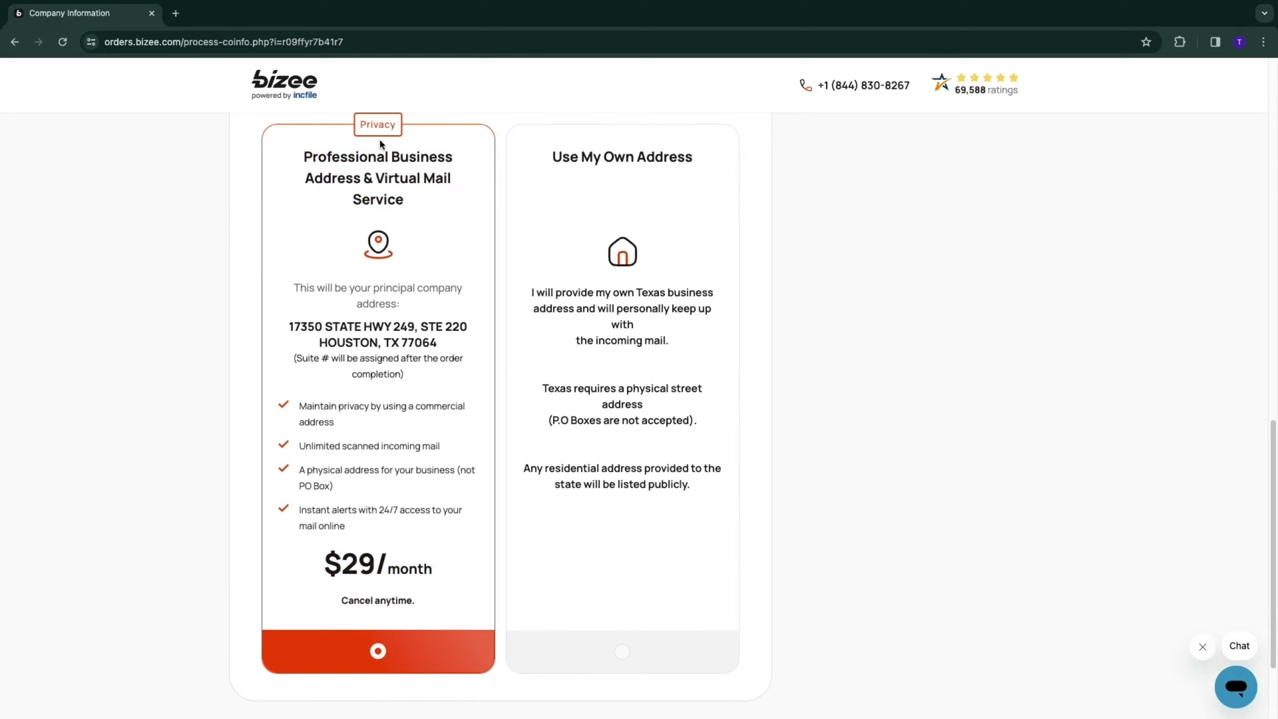
left_click_drag(304, 150, 356, 178)
left_click_drag(537, 155, 698, 160)
left_click(734, 272)
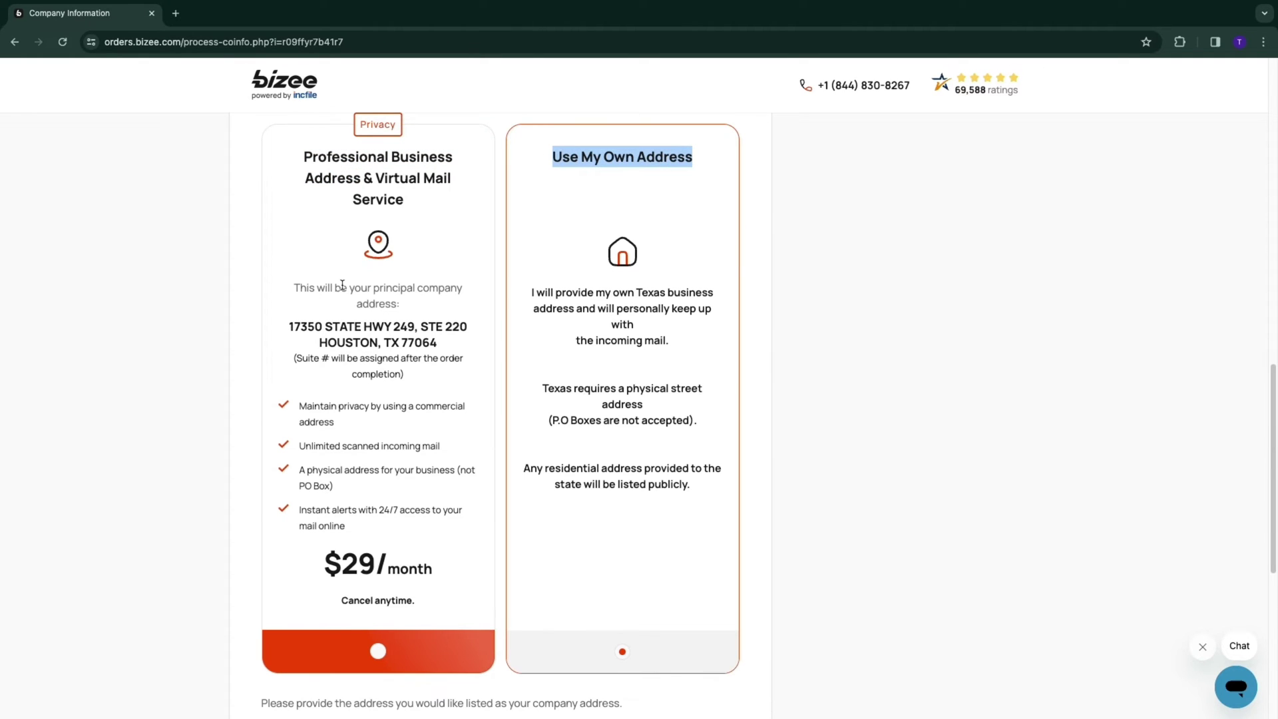
left_click_drag(303, 150, 379, 194)
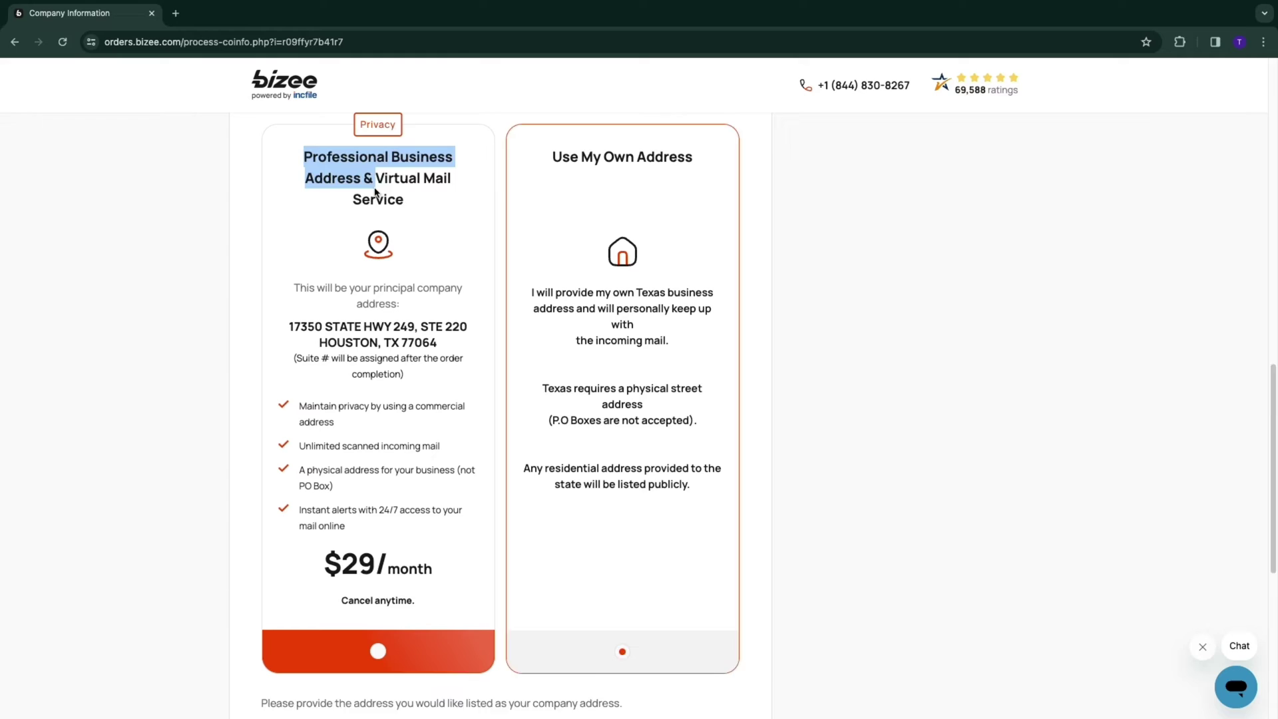
left_click(377, 300)
left_click_drag(296, 403, 348, 422)
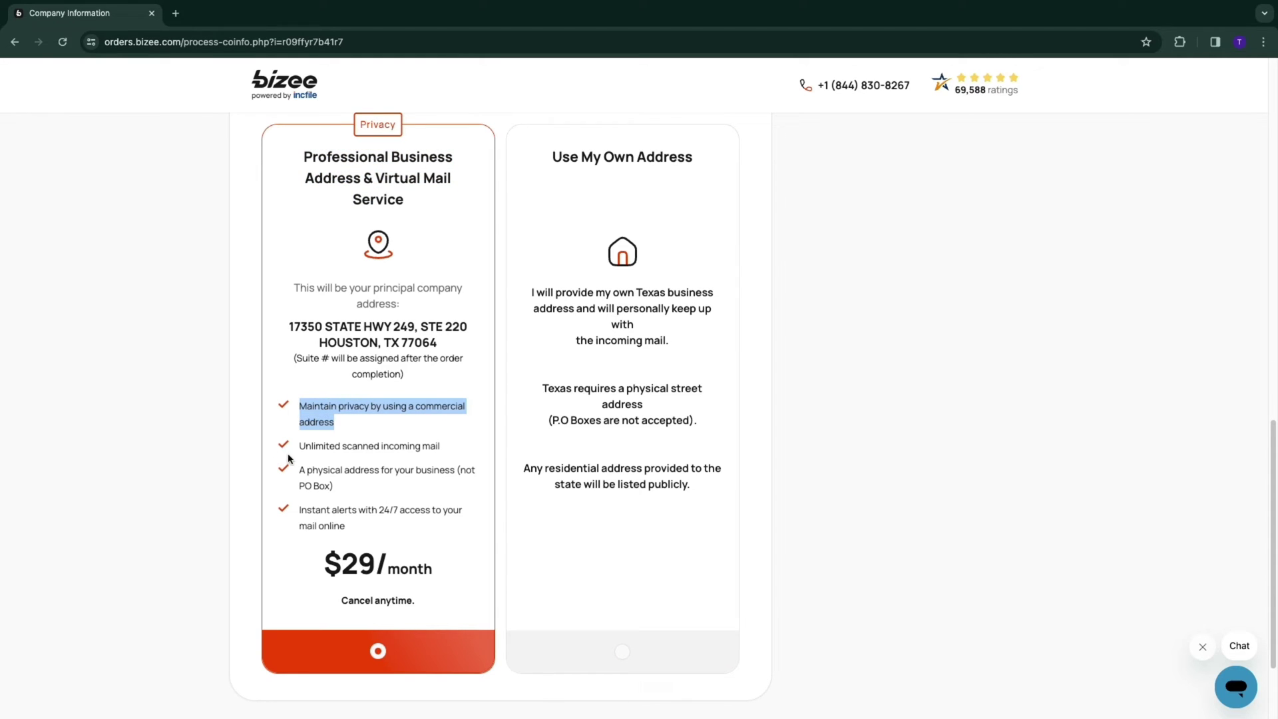
left_click_drag(288, 450, 444, 449)
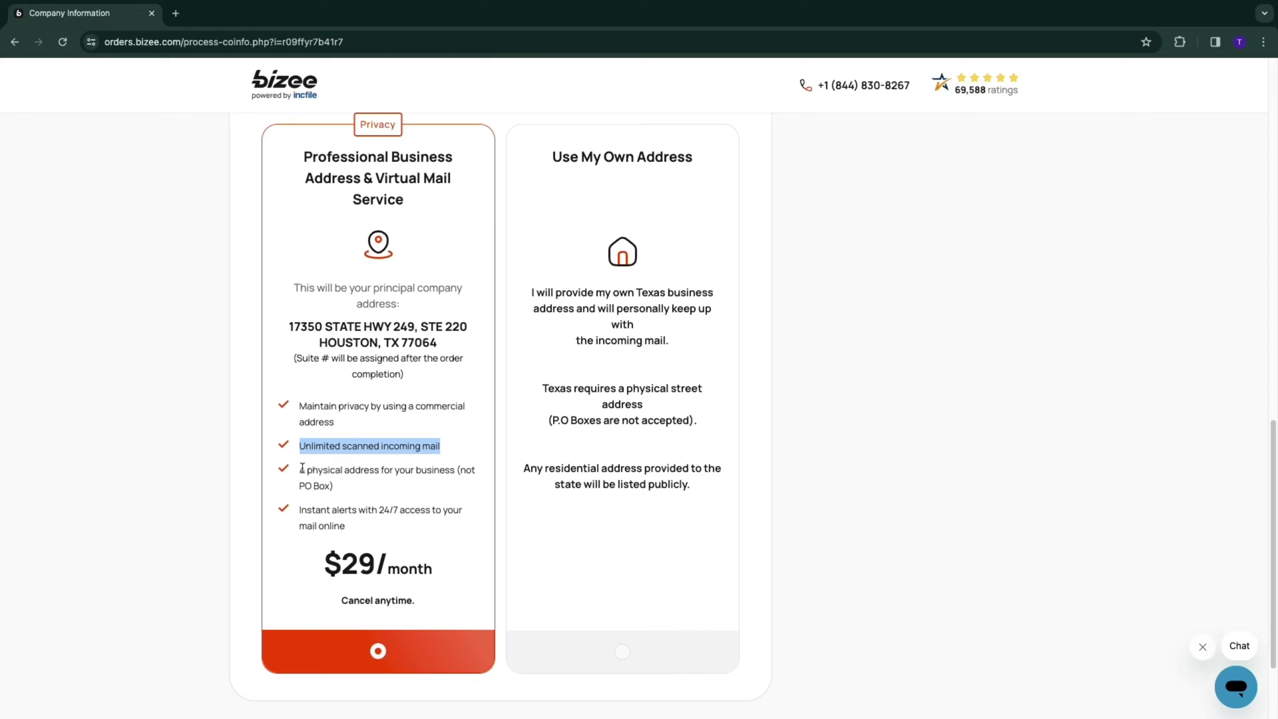
mouse_move(299, 470)
left_mouse_down()
mouse_move(441, 469)
mouse_move(455, 489)
left_mouse_up()
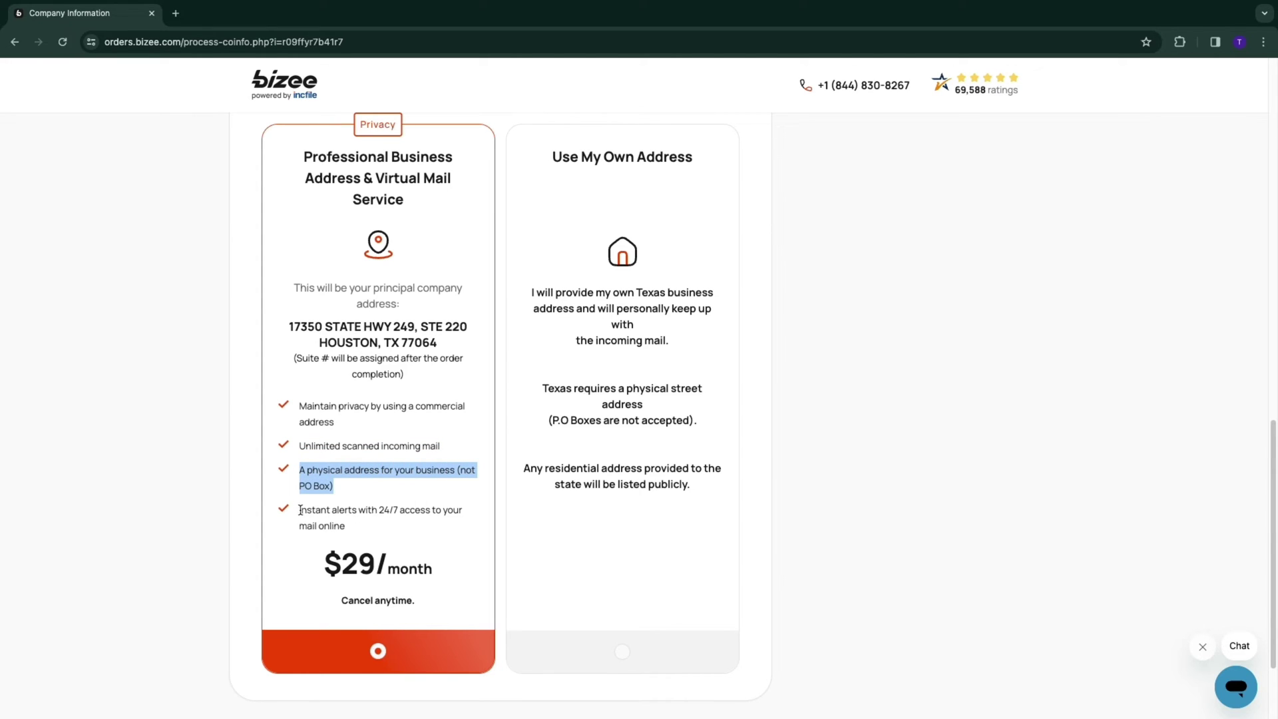
left_click_drag(300, 510, 405, 523)
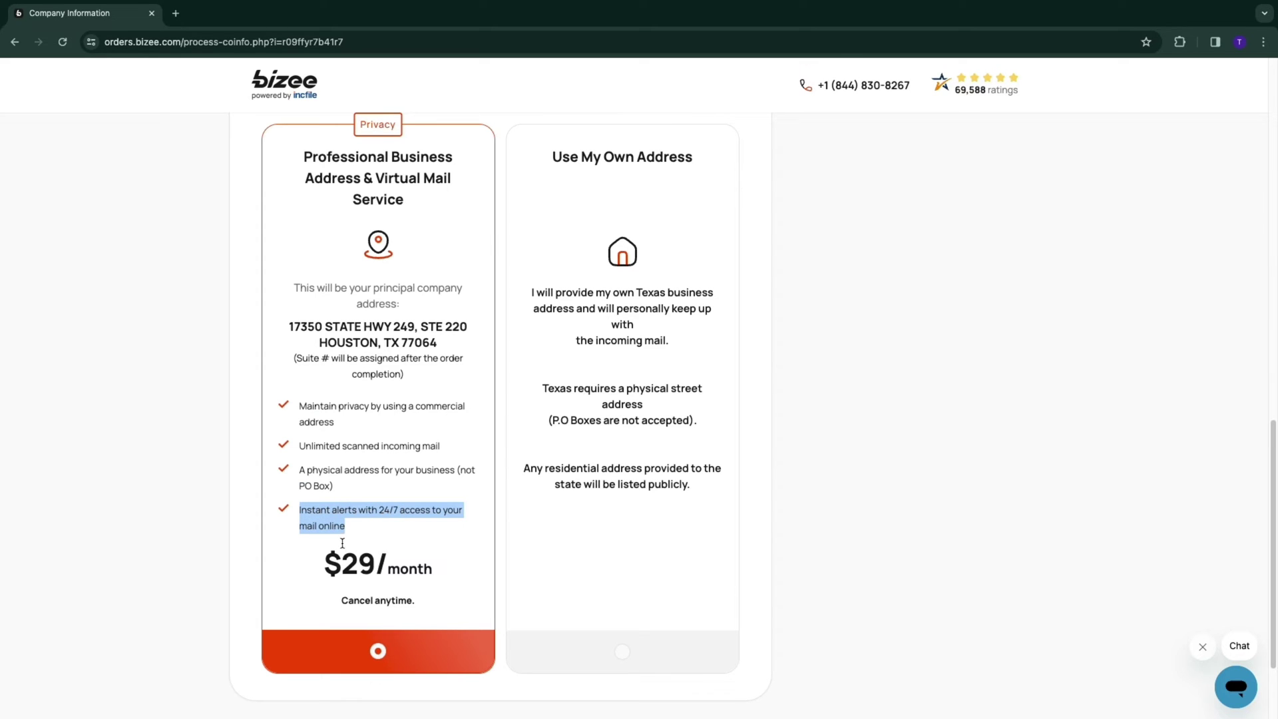
left_click_drag(324, 569, 444, 582)
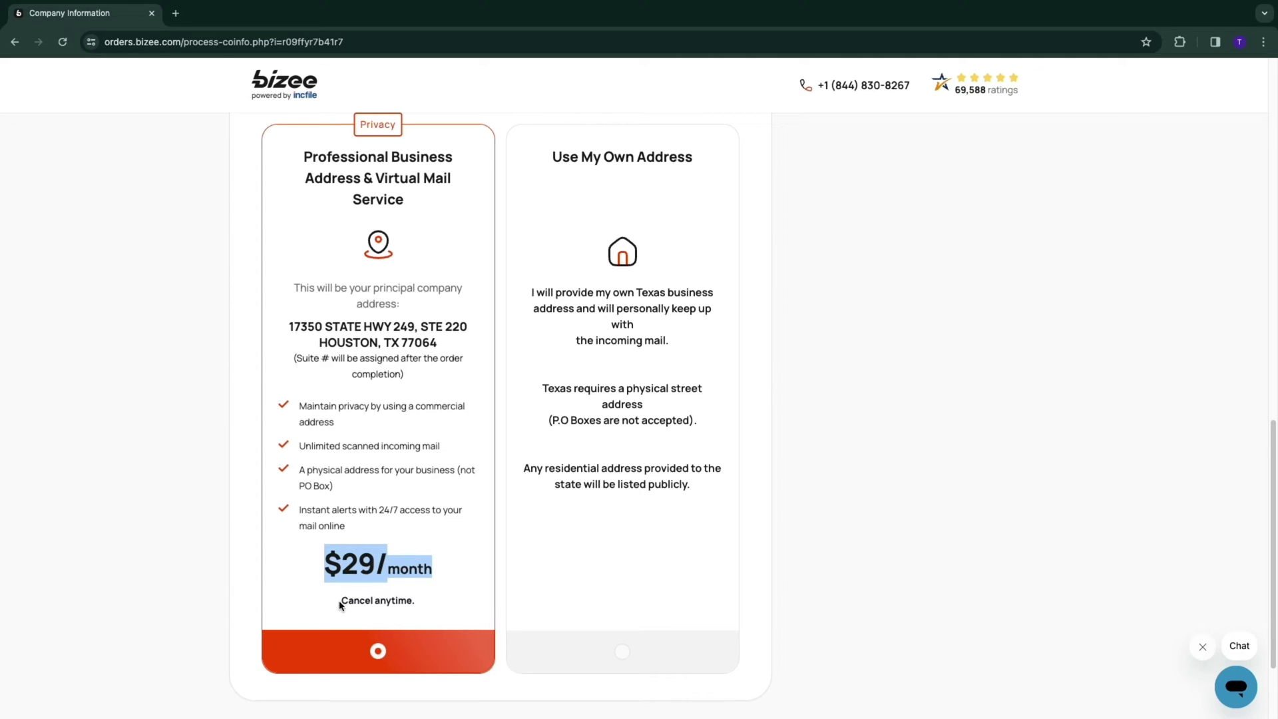
left_click_drag(340, 601, 430, 617)
left_click(641, 374)
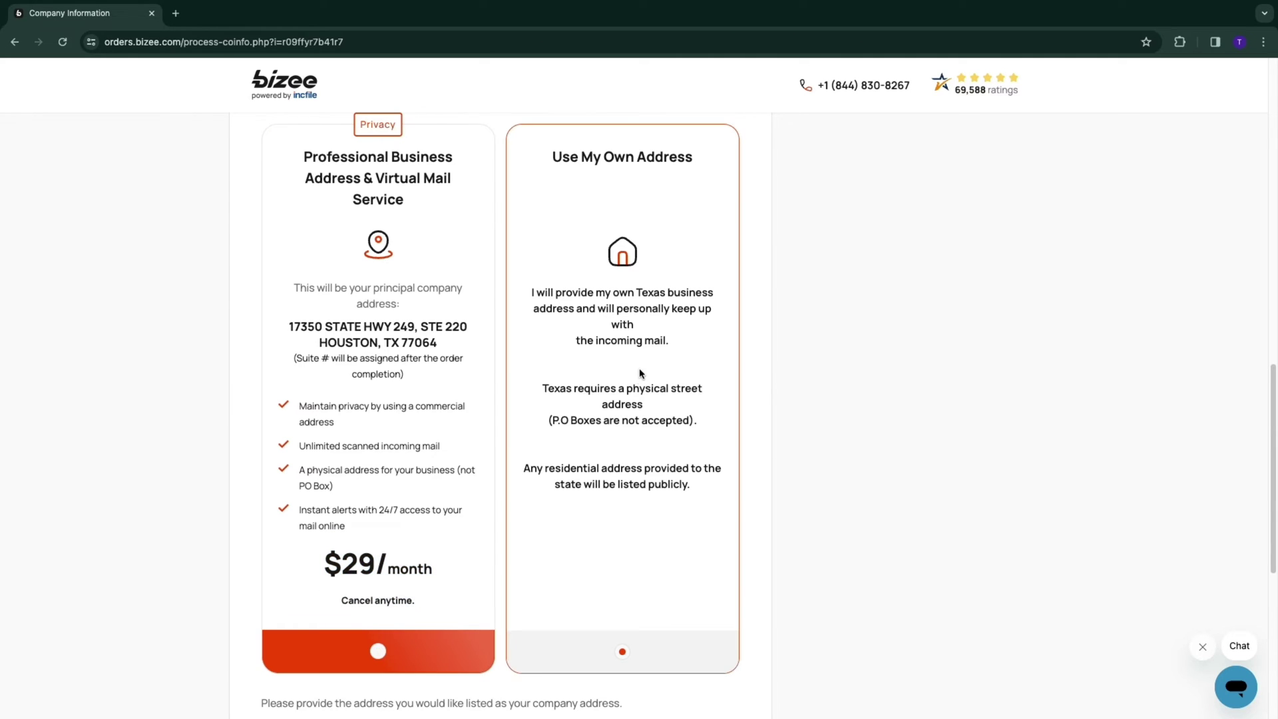
scroll(525, 250, "up", 1)
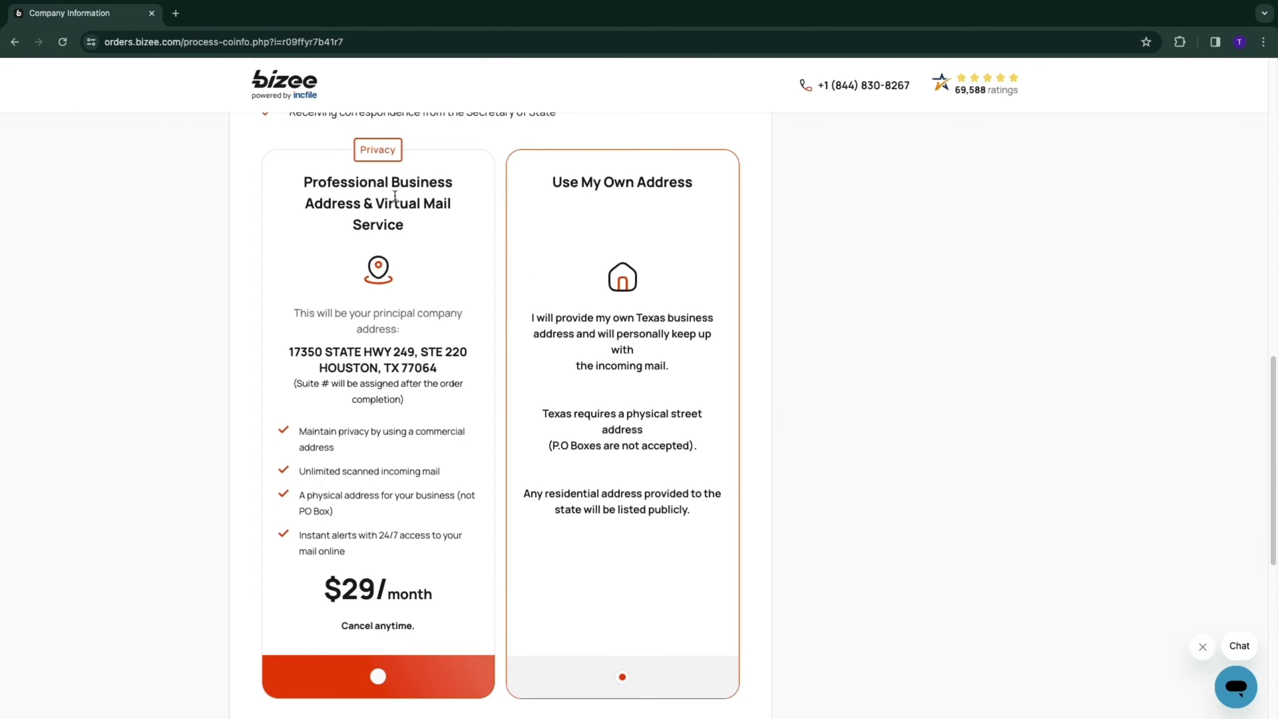
scroll(201, 360, "down", 2)
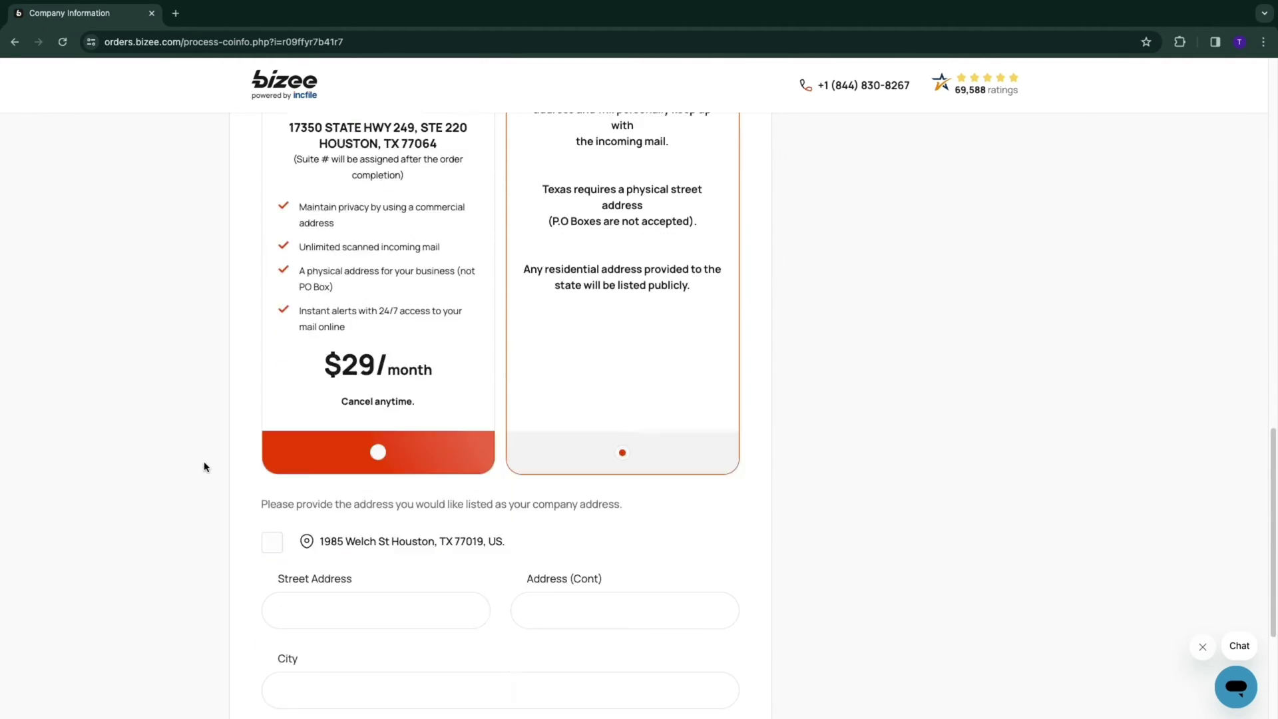
scroll(250, 355, "down", 2)
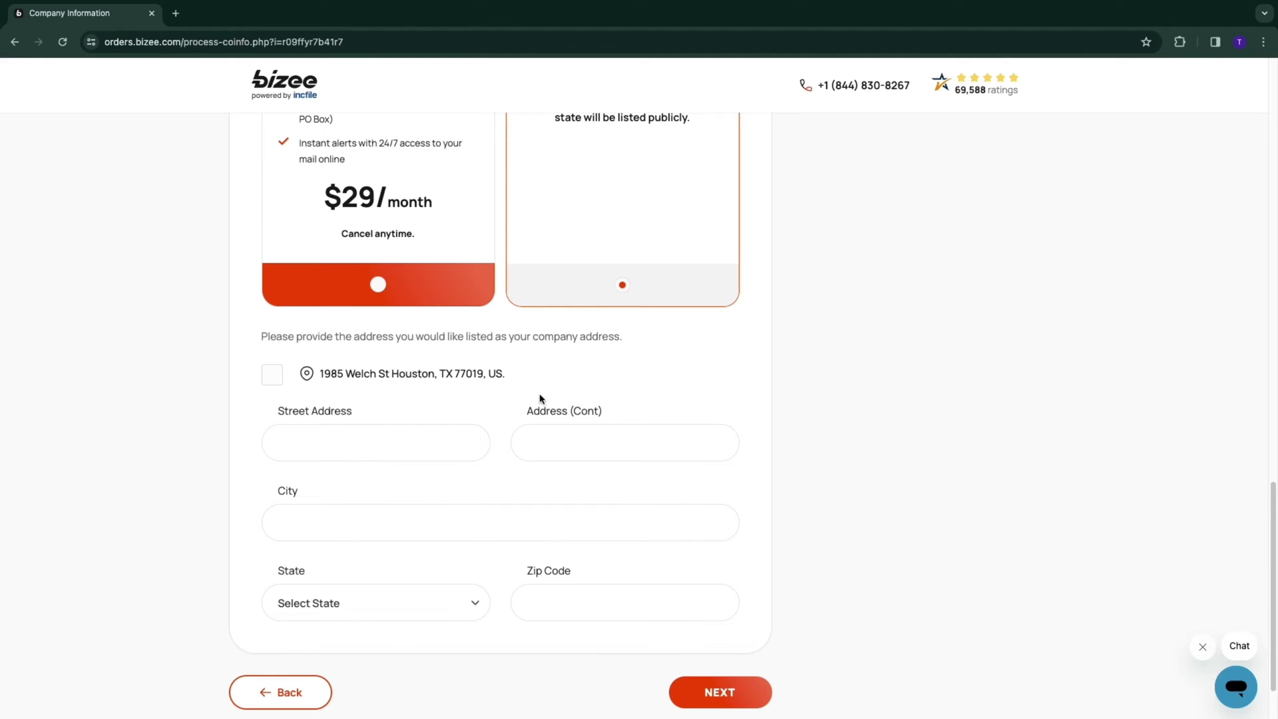
left_click(272, 374)
- Read the $149 Premium Service Package upgrade line
left_click(726, 671)
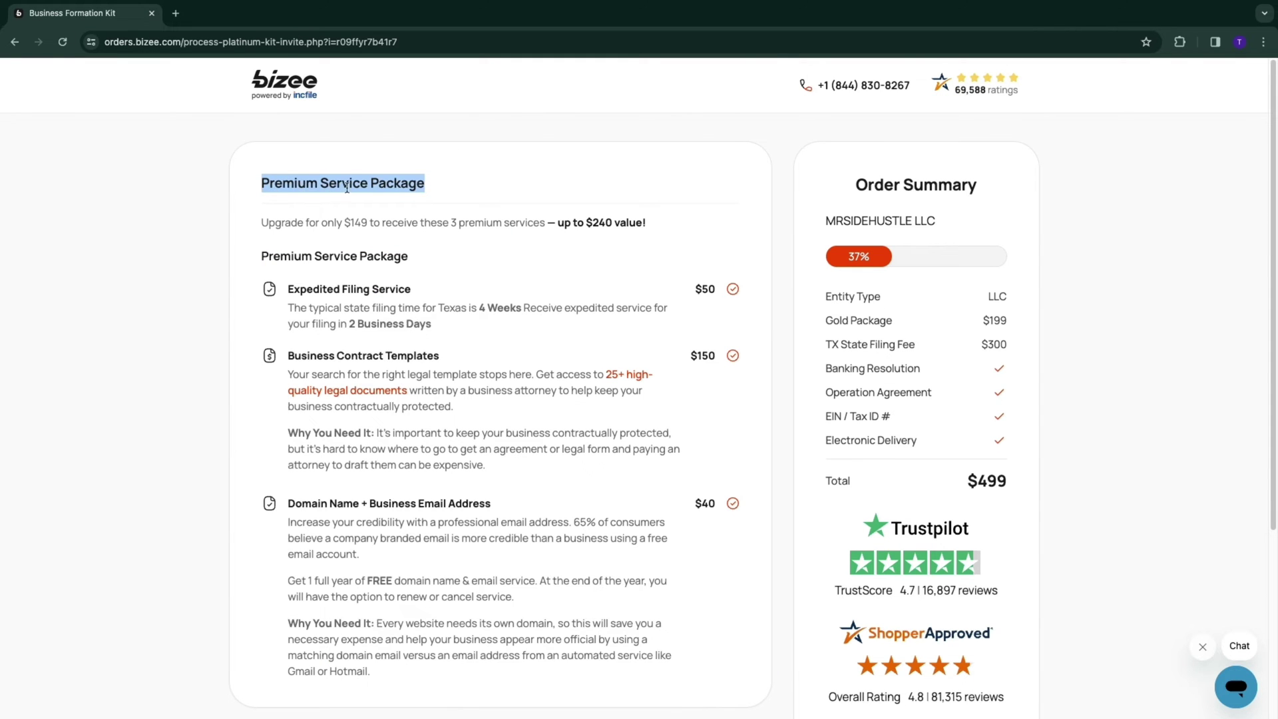
left_click(286, 214)
left_click_drag(262, 221, 647, 221)
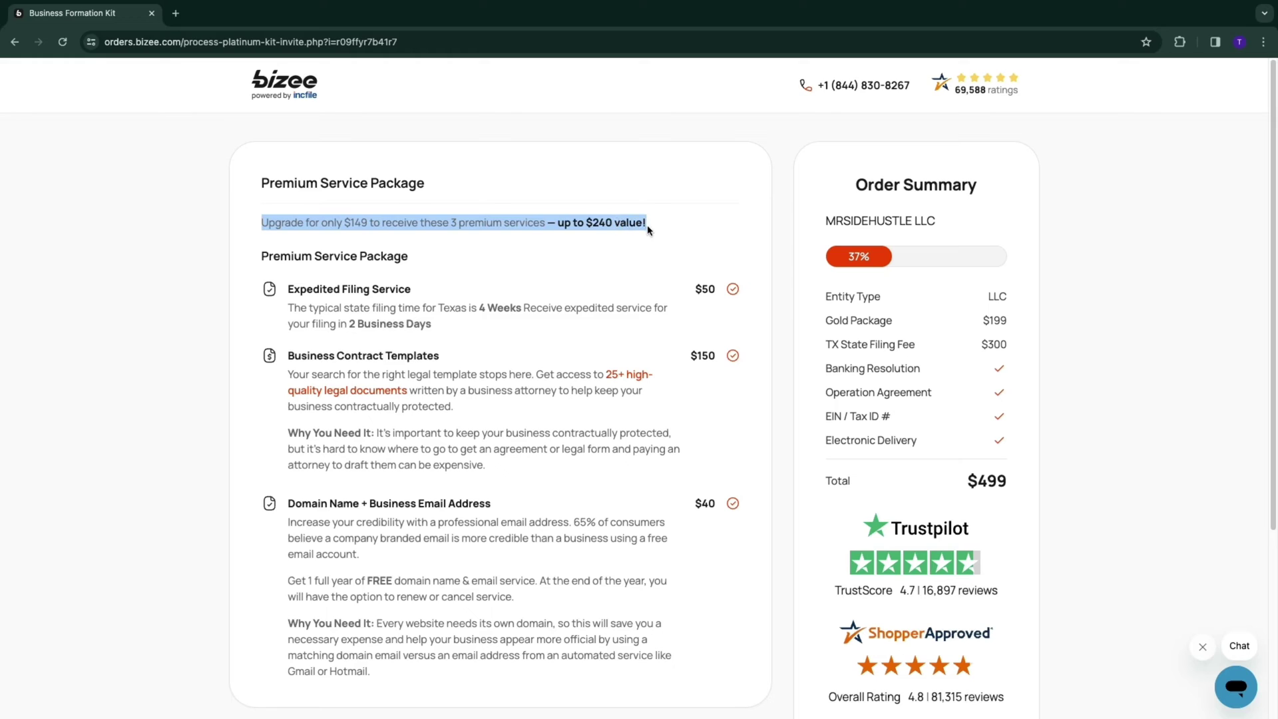
left_click(638, 253)
- Review expedited filing, contract templates and domain/email services, then decline the upgrade
left_click_drag(411, 289, 282, 298)
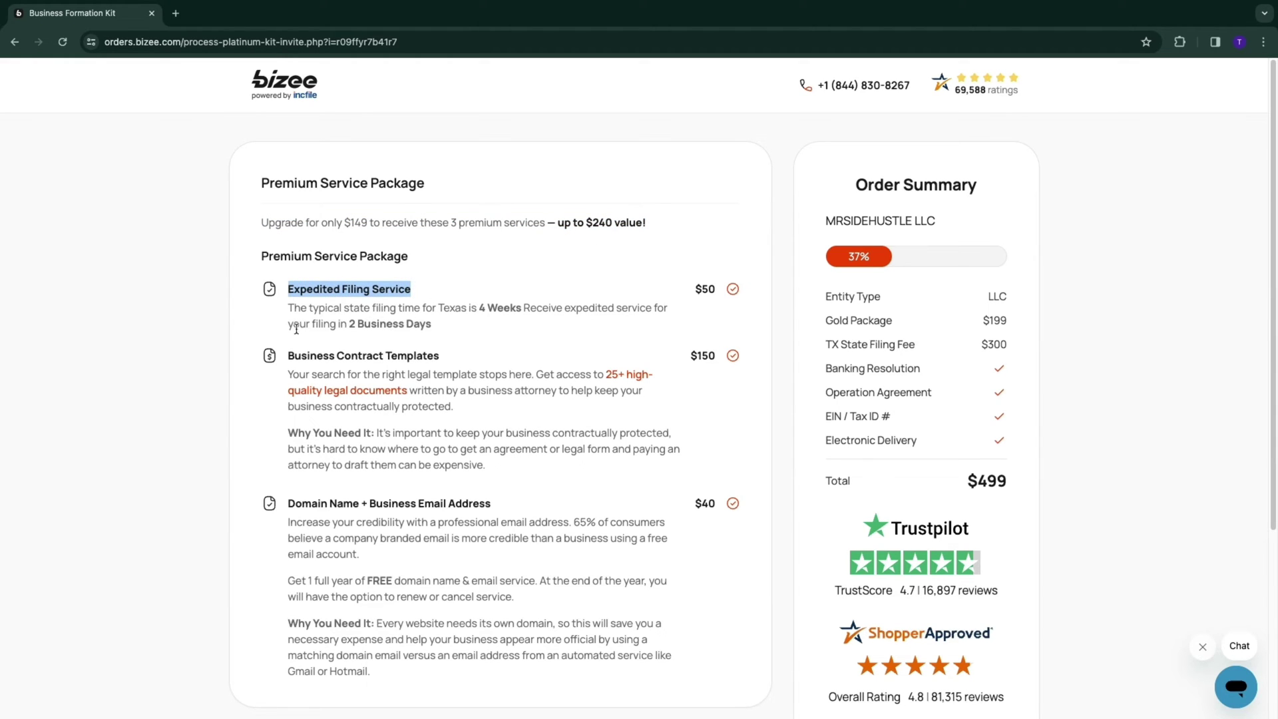
scroll(463, 352, "down", 1)
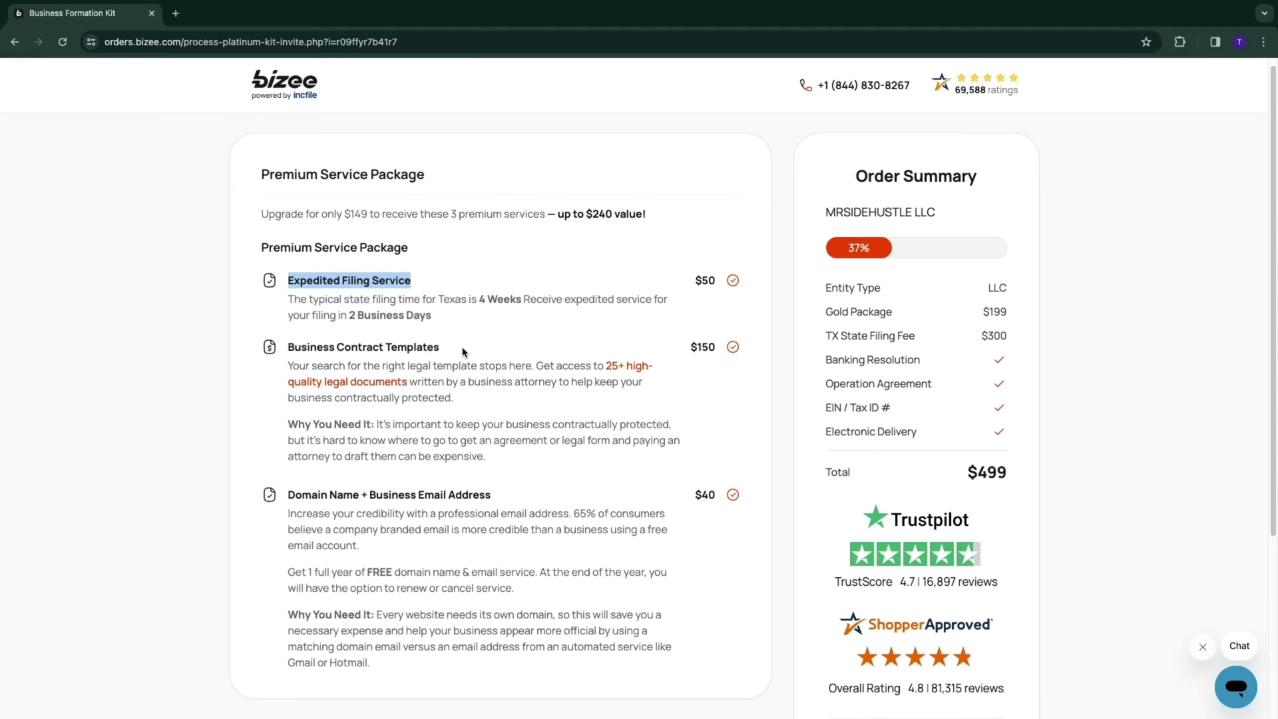
left_click_drag(440, 348, 266, 355)
left_click(469, 321)
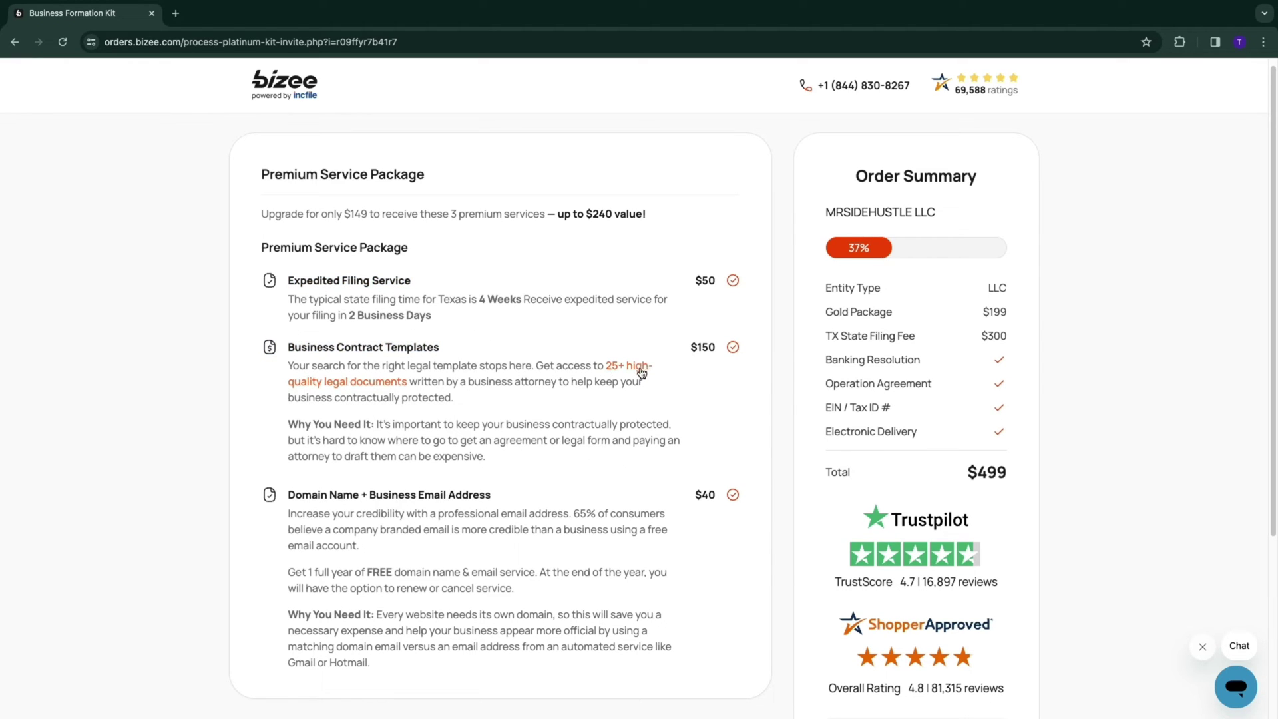
scroll(256, 385, "down", 1)
scroll(255, 385, "down", 2)
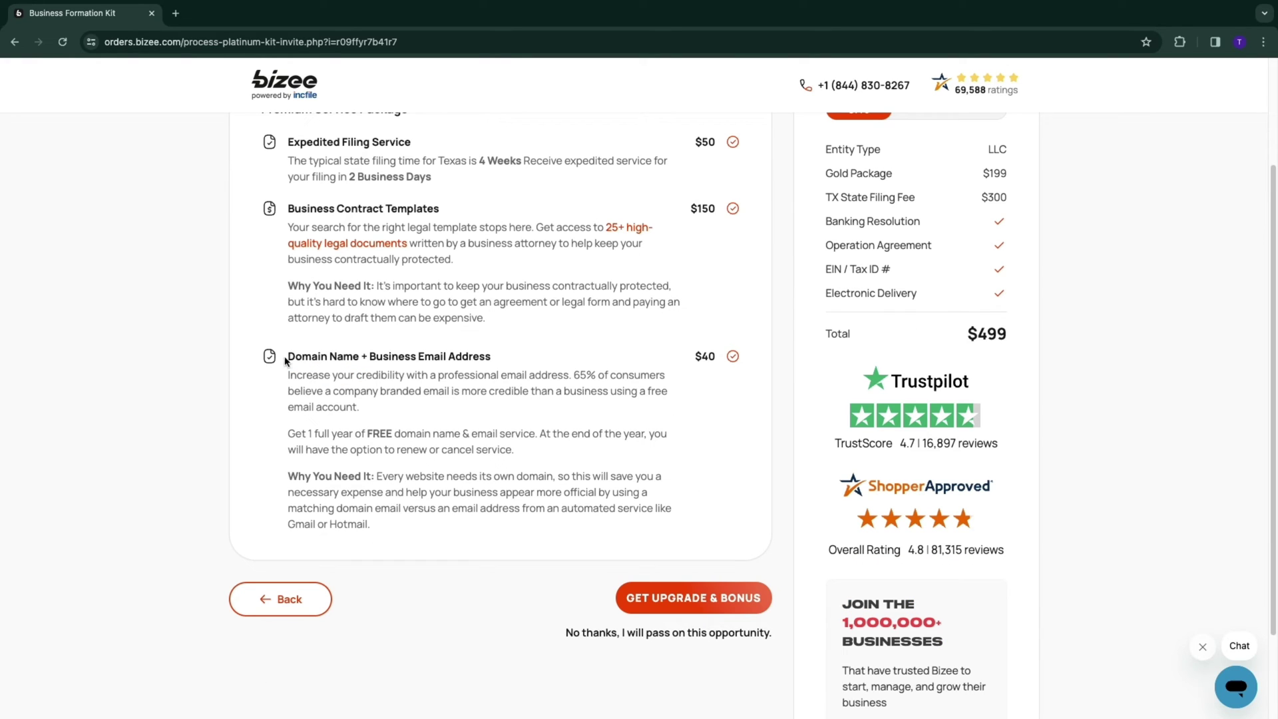
left_click_drag(288, 356, 491, 361)
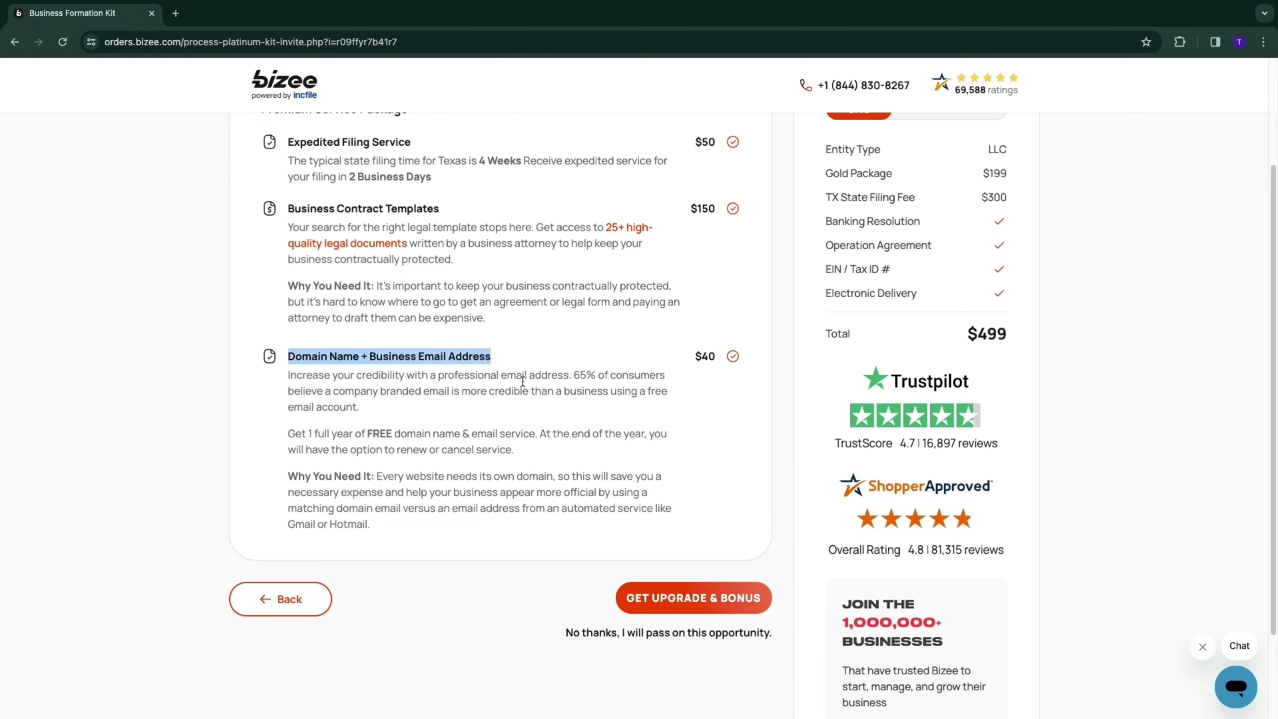
left_click(523, 383)
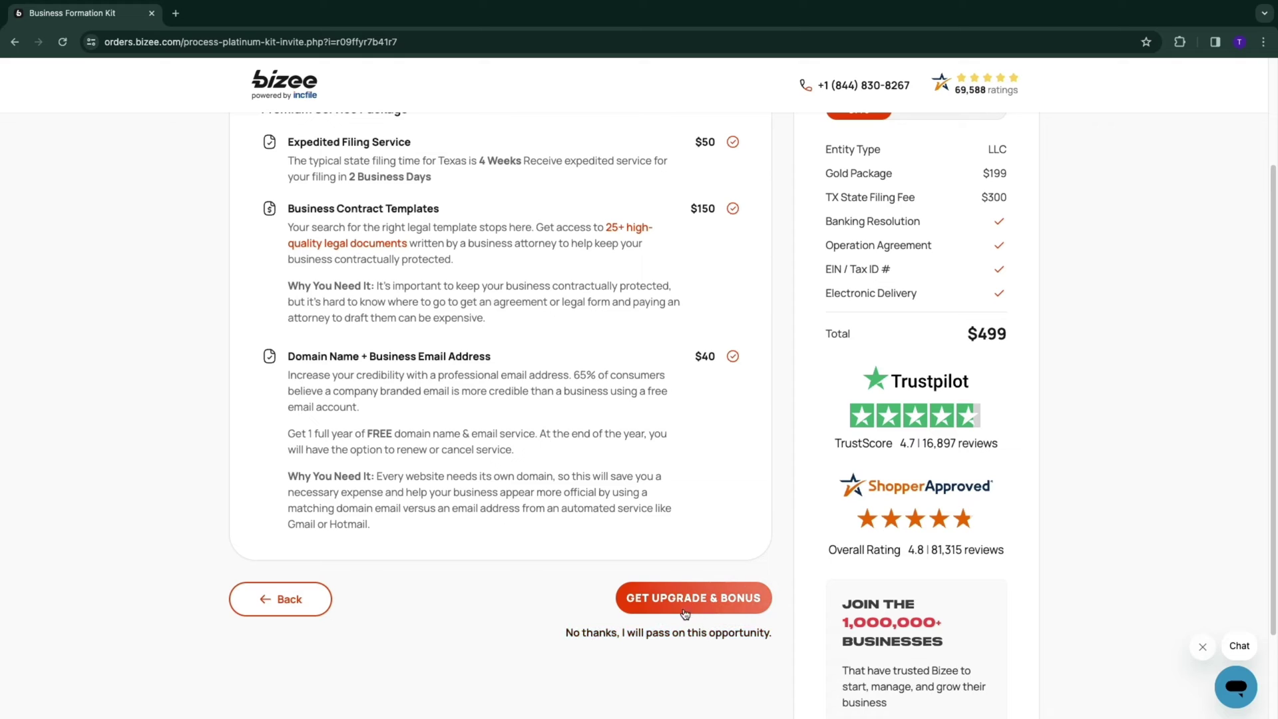
scroll(708, 583, "up", 1)
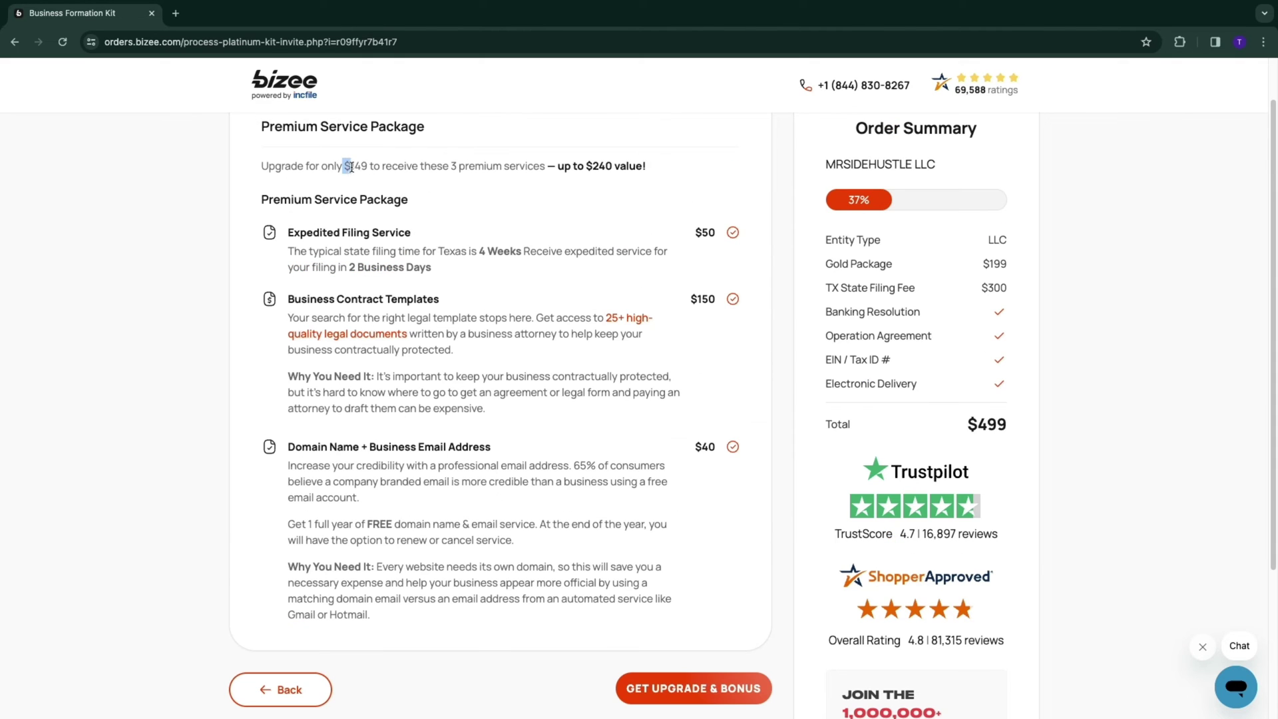
left_click_drag(343, 166, 366, 166)
left_click_drag(694, 233, 719, 404)
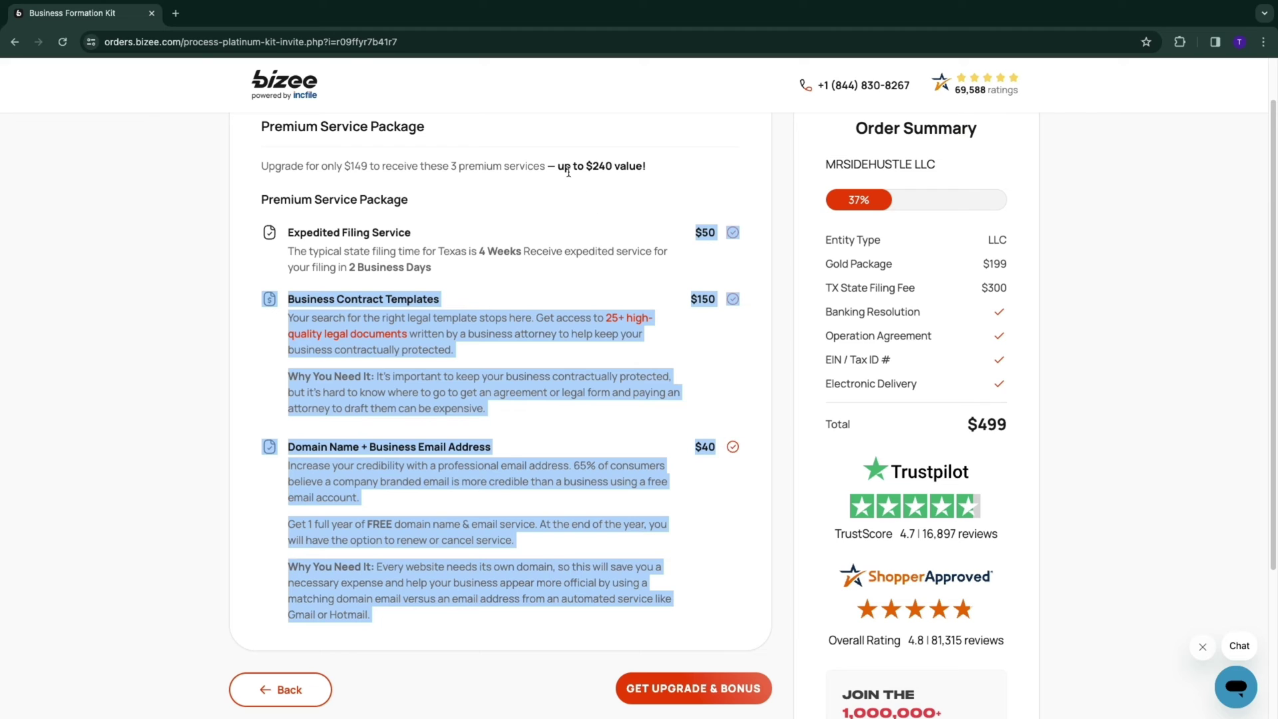
left_click(588, 195)
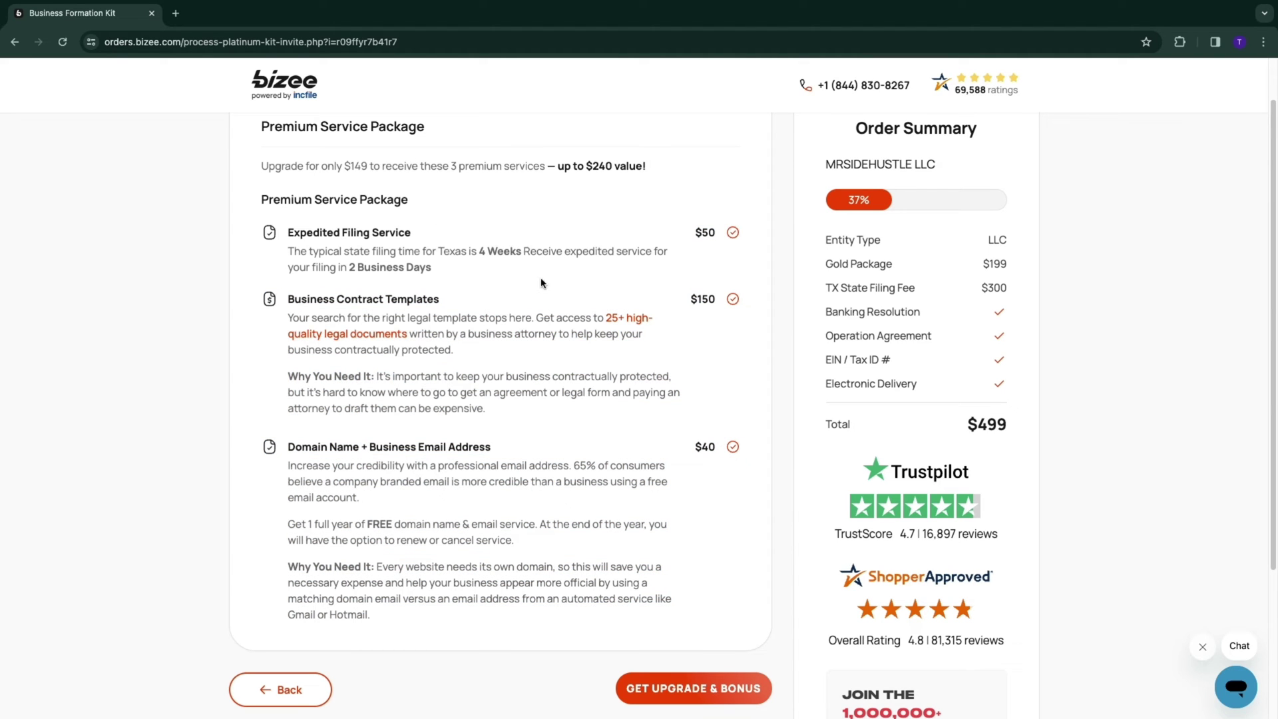
scroll(529, 409, "down", 1)
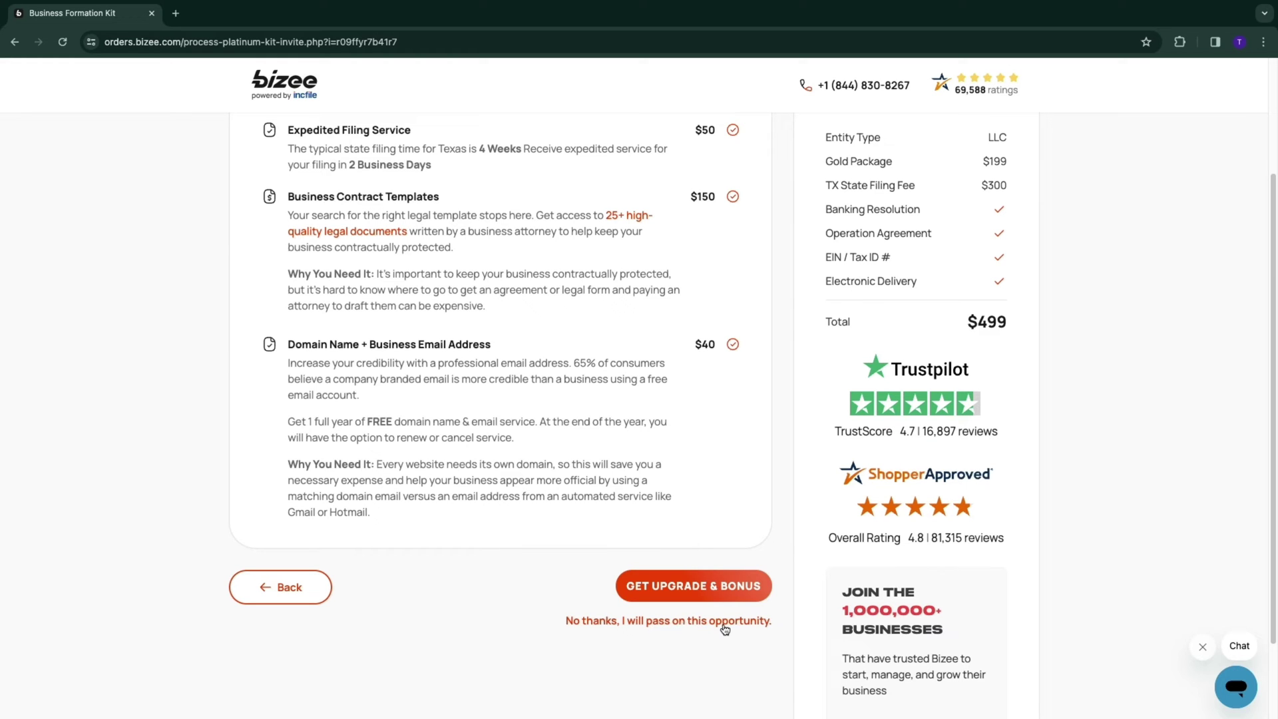
left_click(693, 585)
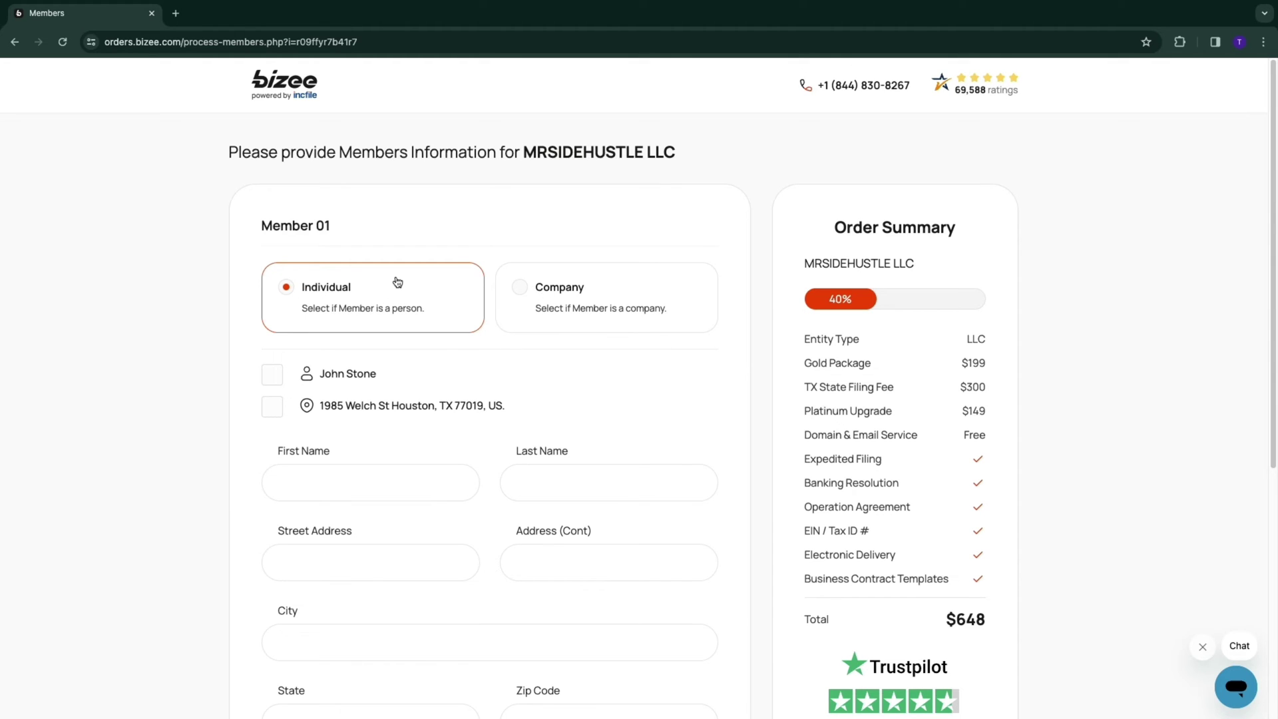
scroll(293, 365, "down", 1)
left_click(271, 363)
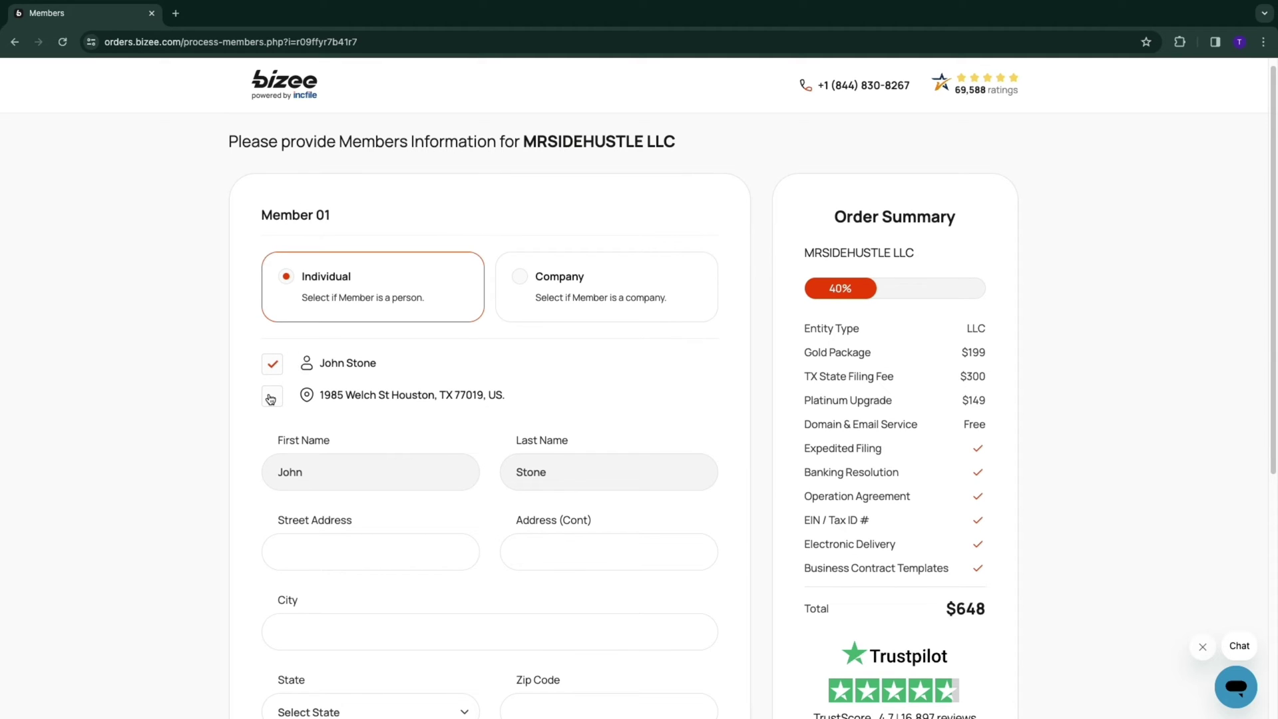
left_click(271, 396)
scroll(165, 370, "down", 1)
scroll(164, 369, "down", 3)
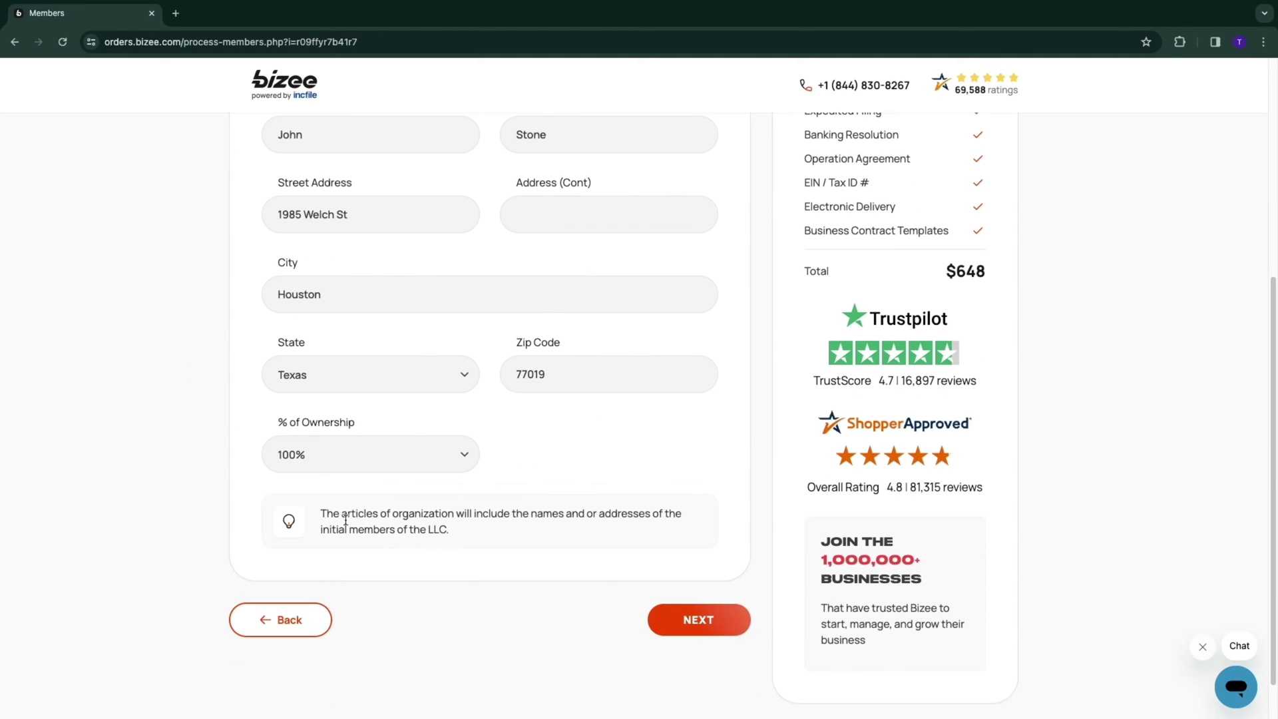
left_click_drag(278, 421, 324, 453)
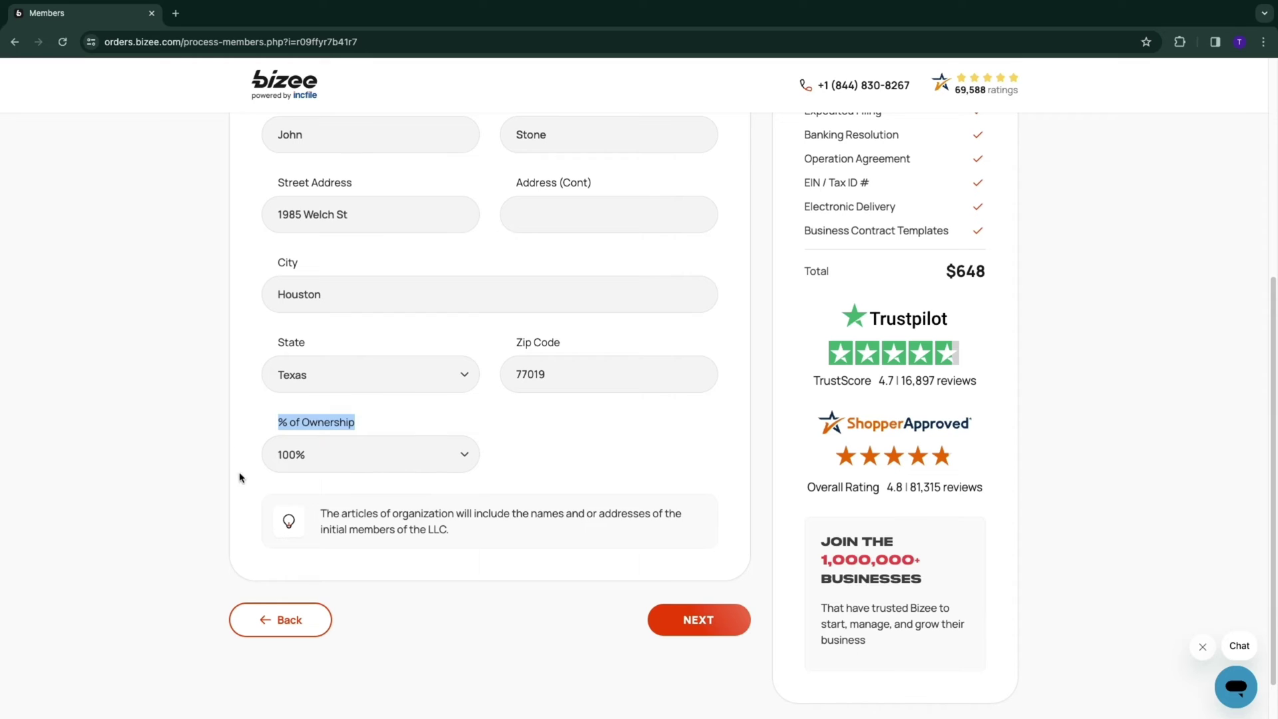
left_click(332, 470)
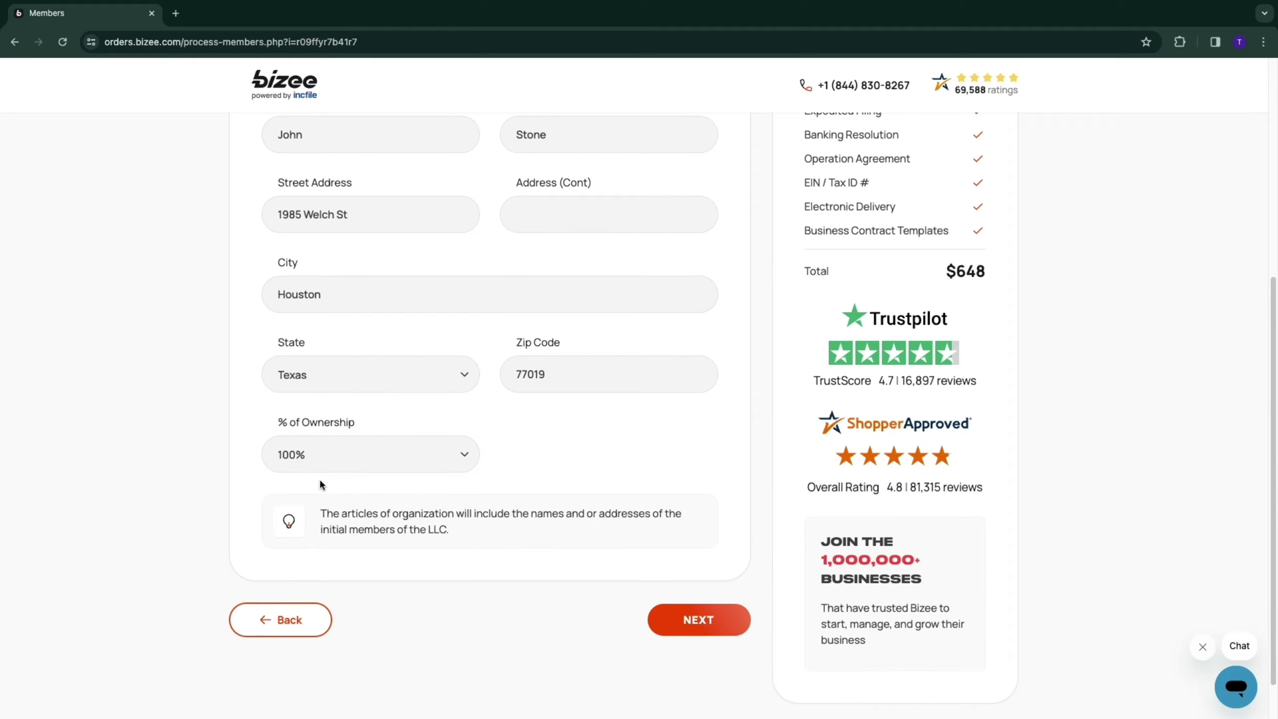
- Review the free one-year Bizee registered agent offer and the documents it handles
left_click(698, 619)
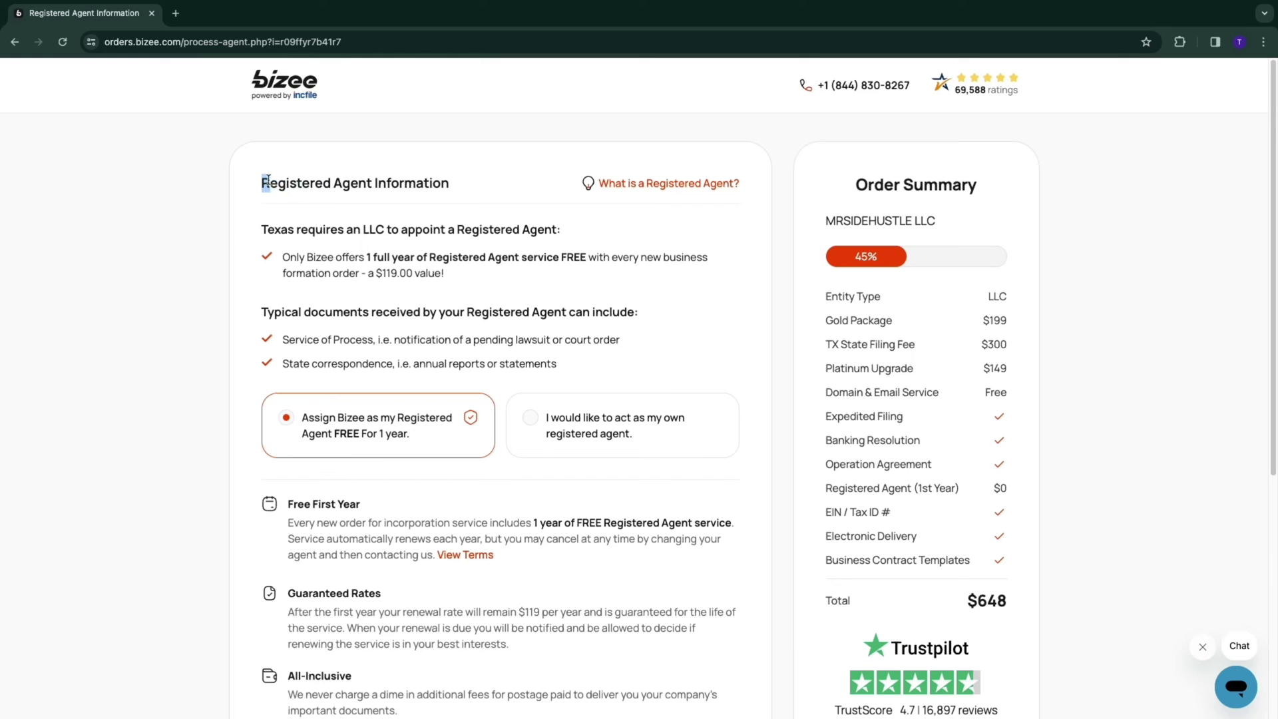
left_click_drag(262, 182, 455, 197)
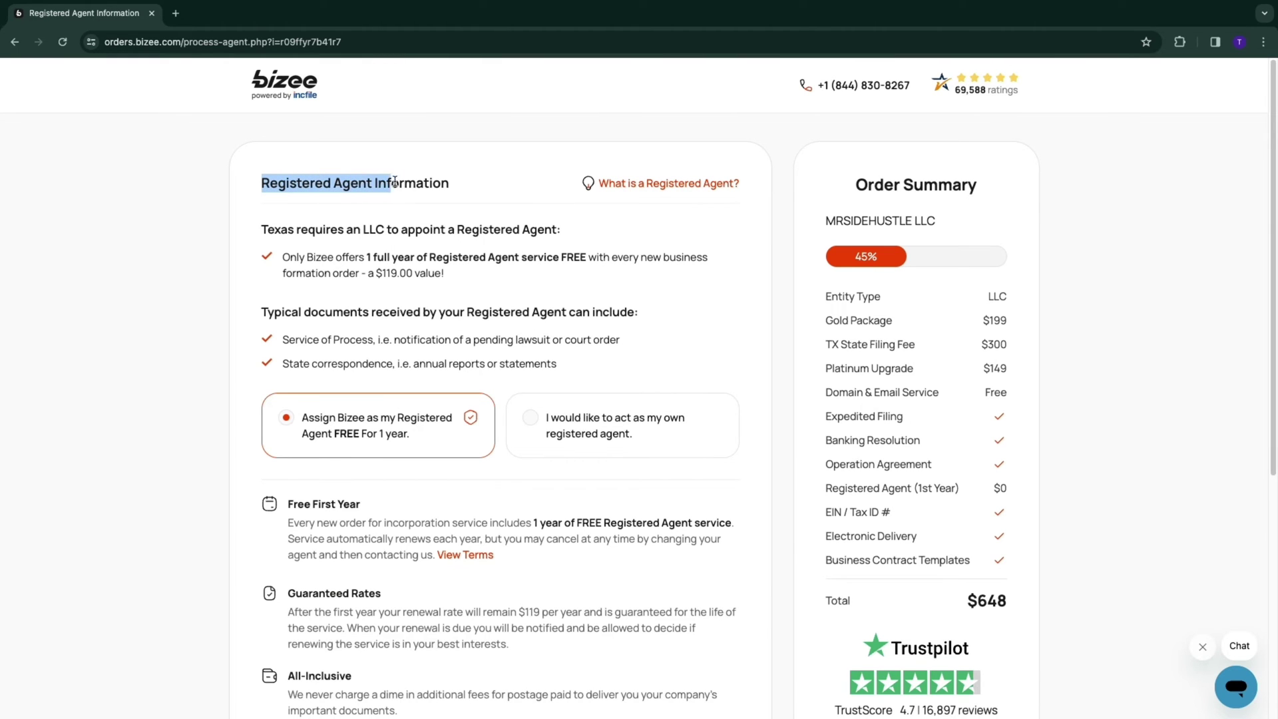
left_click_drag(302, 257, 709, 276)
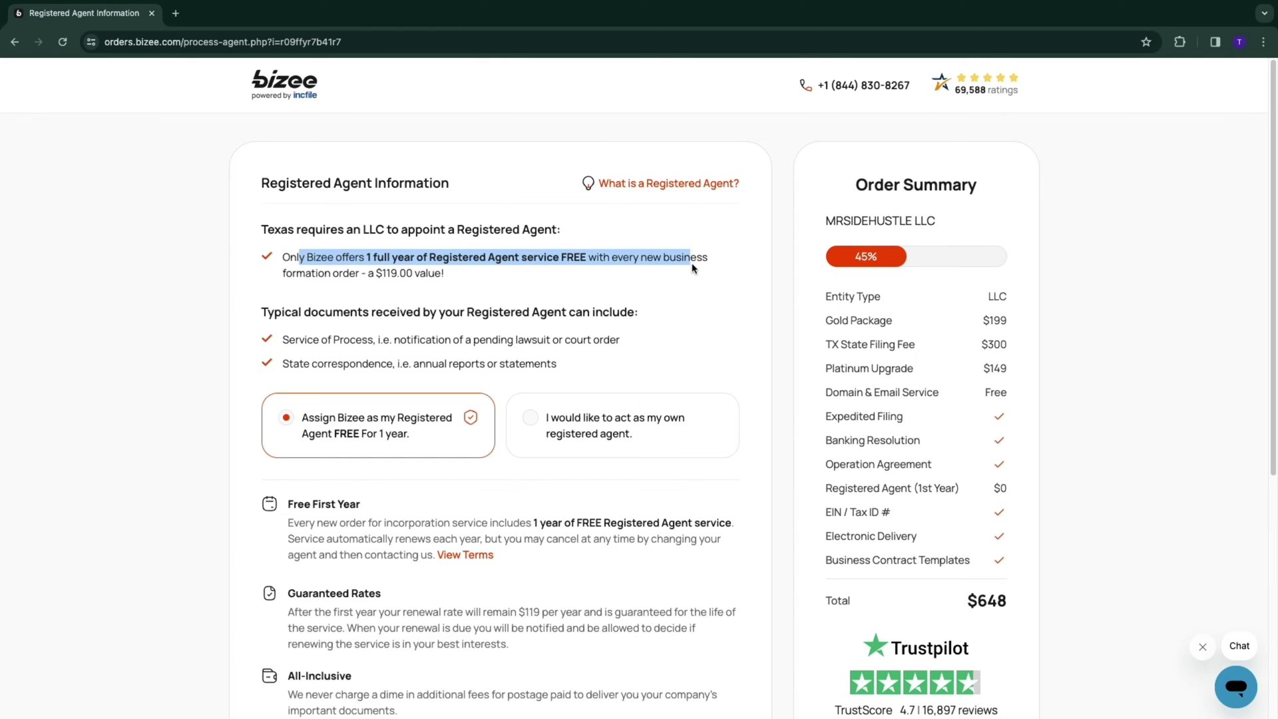
left_click(328, 432)
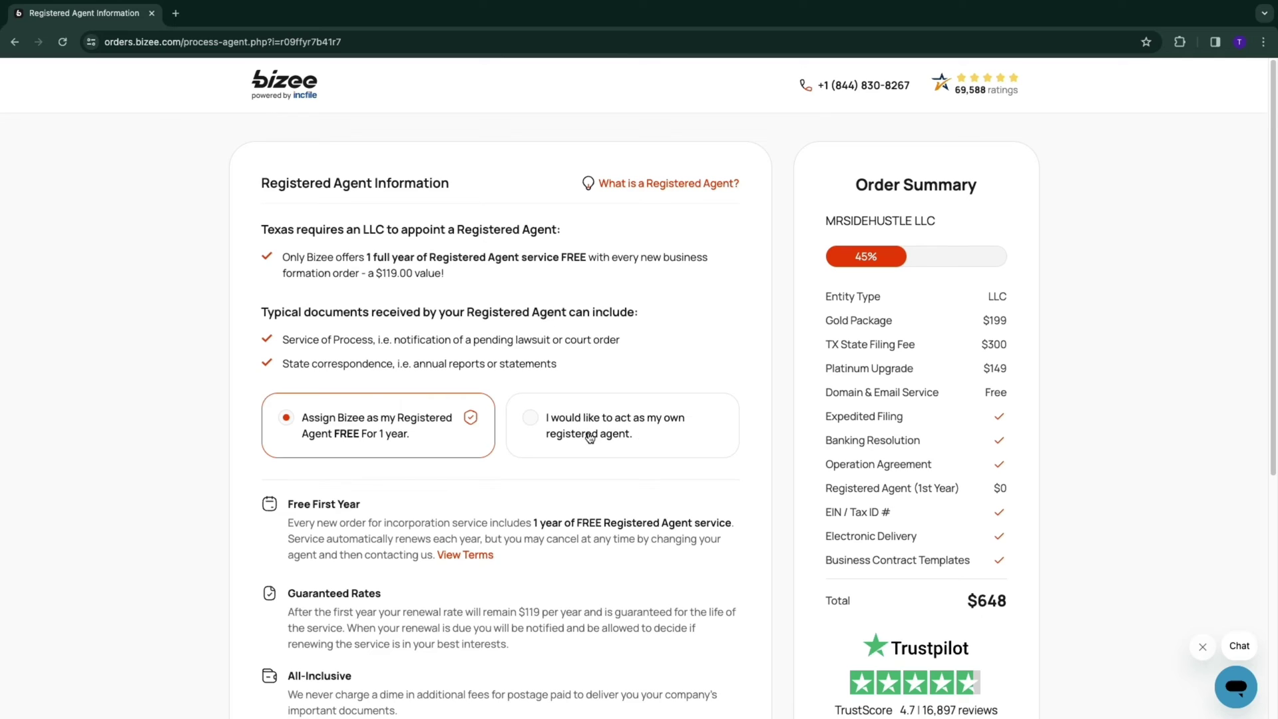
left_click_drag(262, 312, 641, 314)
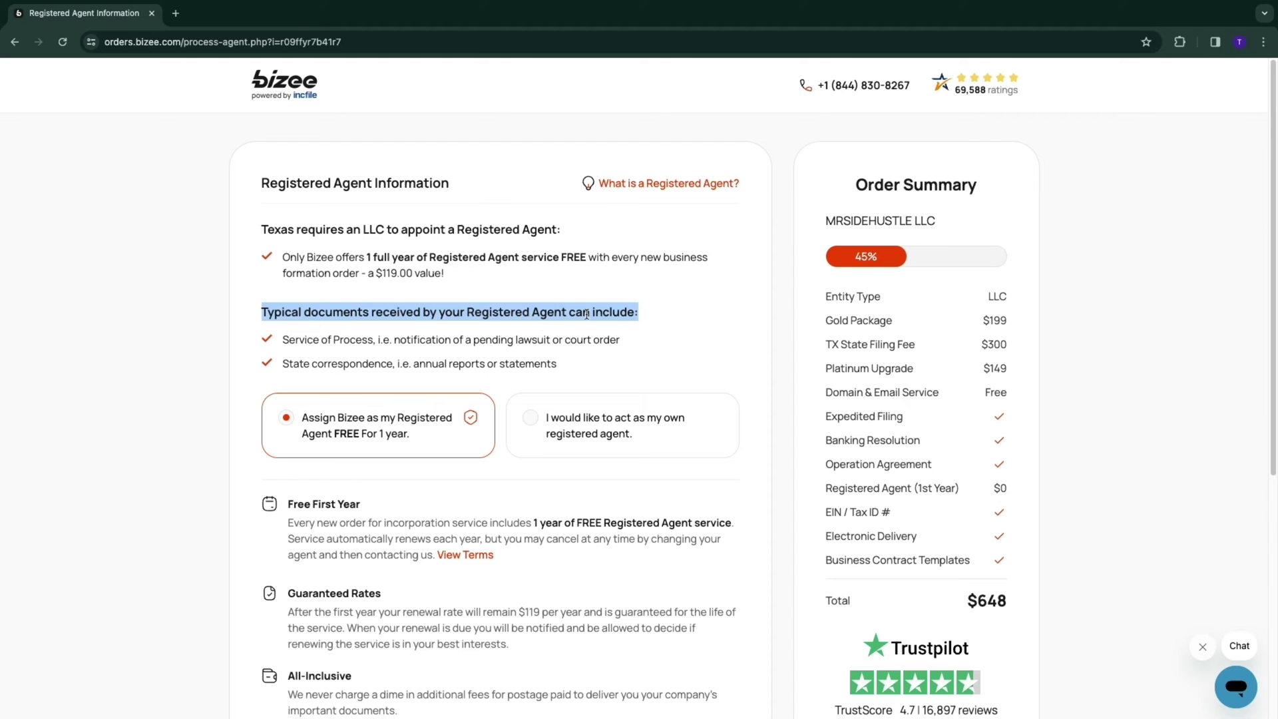
left_click_drag(281, 343, 625, 358)
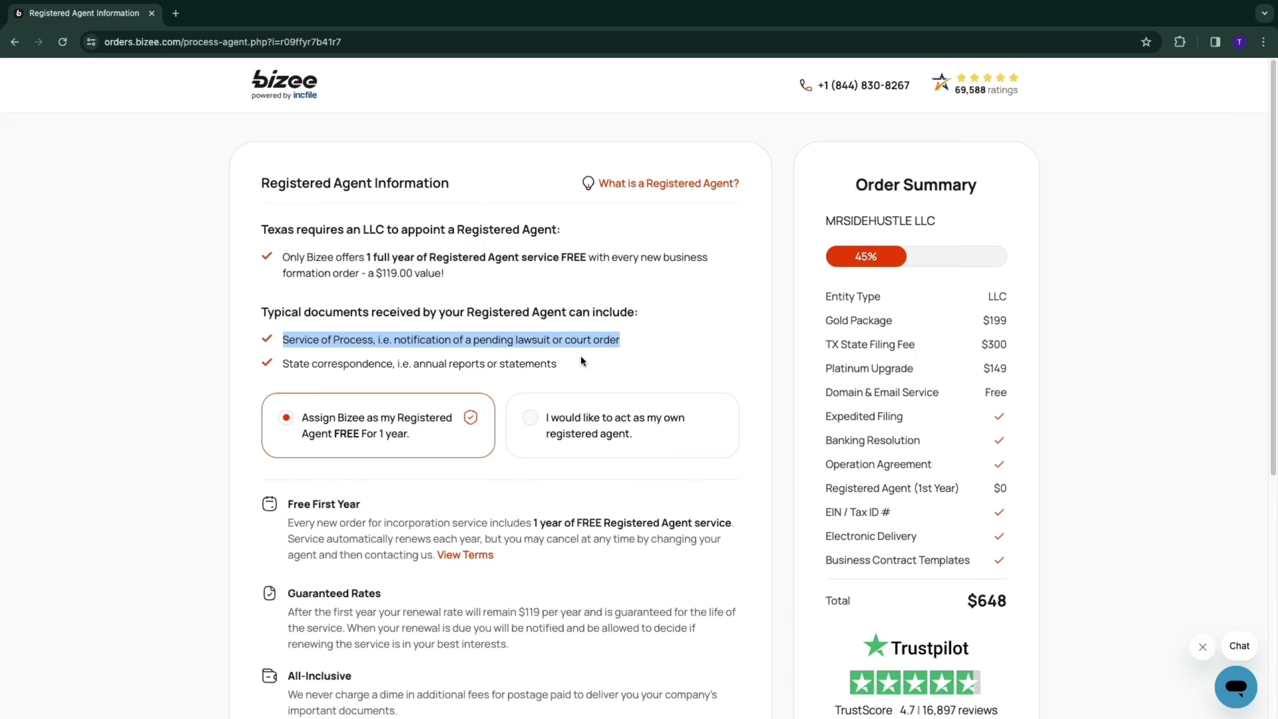
left_click_drag(275, 370, 561, 369)
left_click(294, 427)
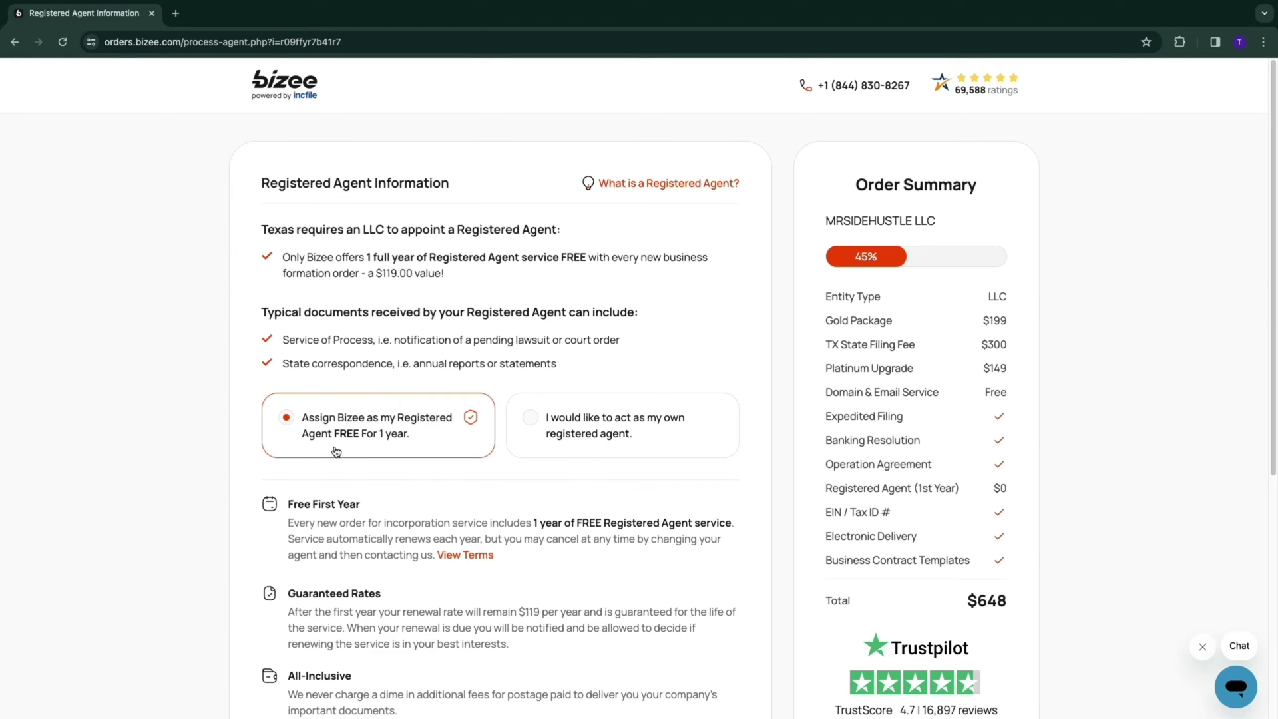
scroll(274, 459, "down", 1)
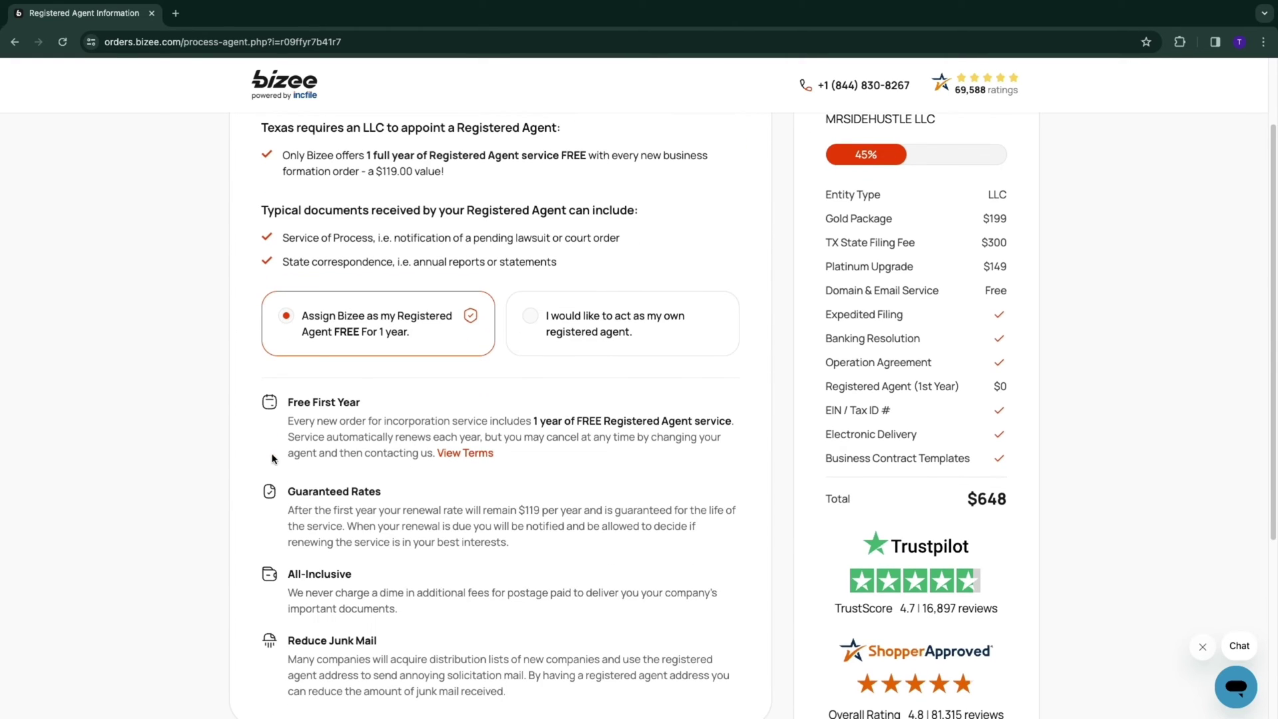
- Review the $119 renewal rate and no-extra-fees terms, then continue with Bizee as agent
left_click_drag(286, 511, 445, 514)
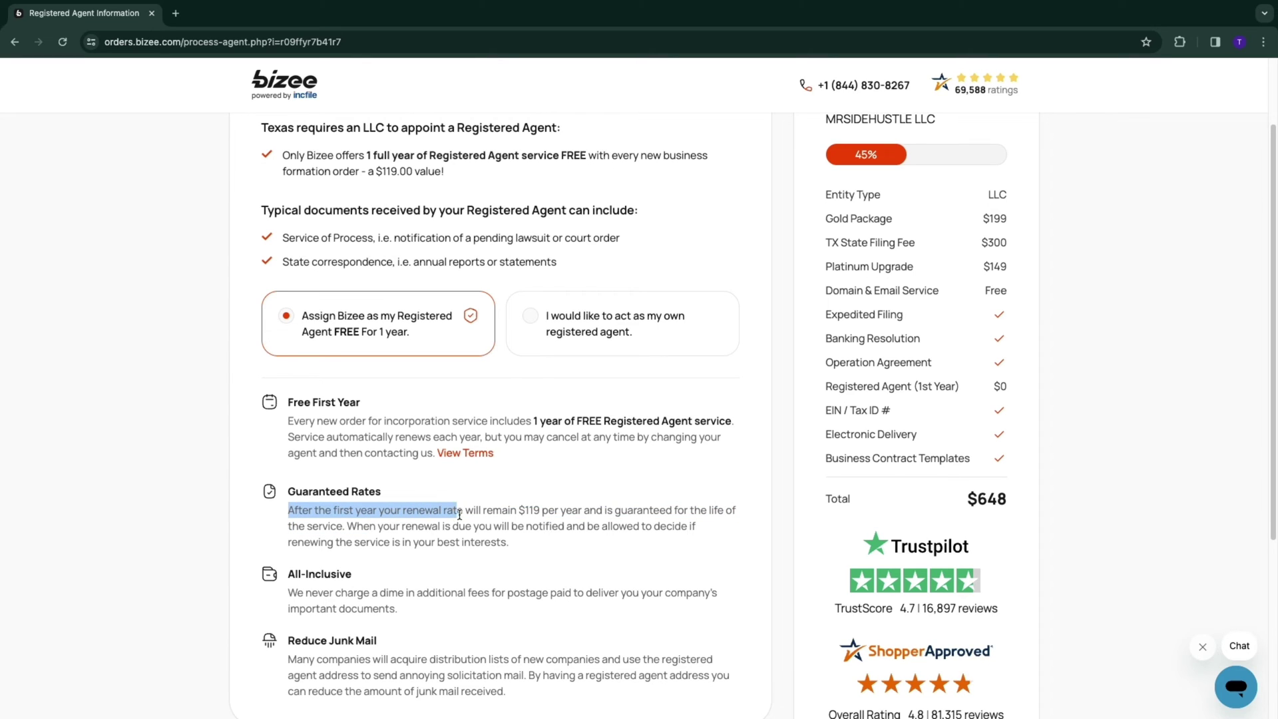
mouse_move(444, 515)
left_mouse_down()
mouse_move(581, 514)
mouse_move(346, 526)
left_mouse_up()
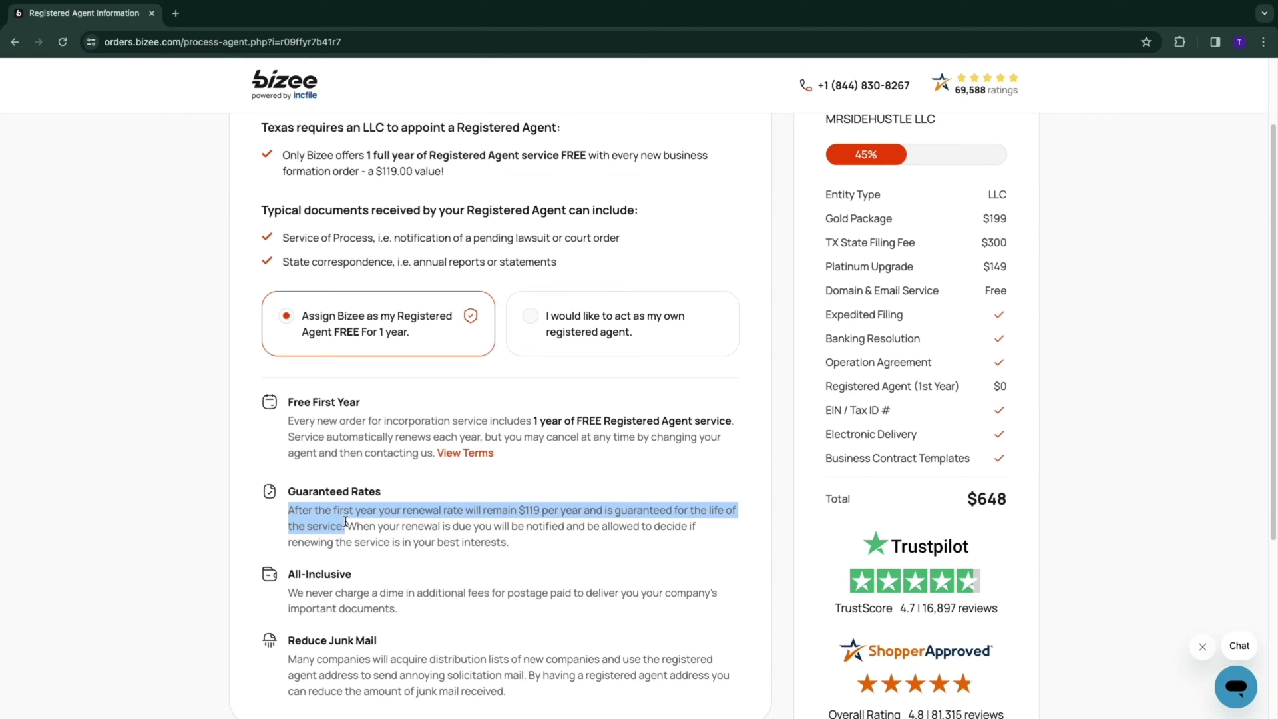
left_click_drag(348, 526, 497, 526)
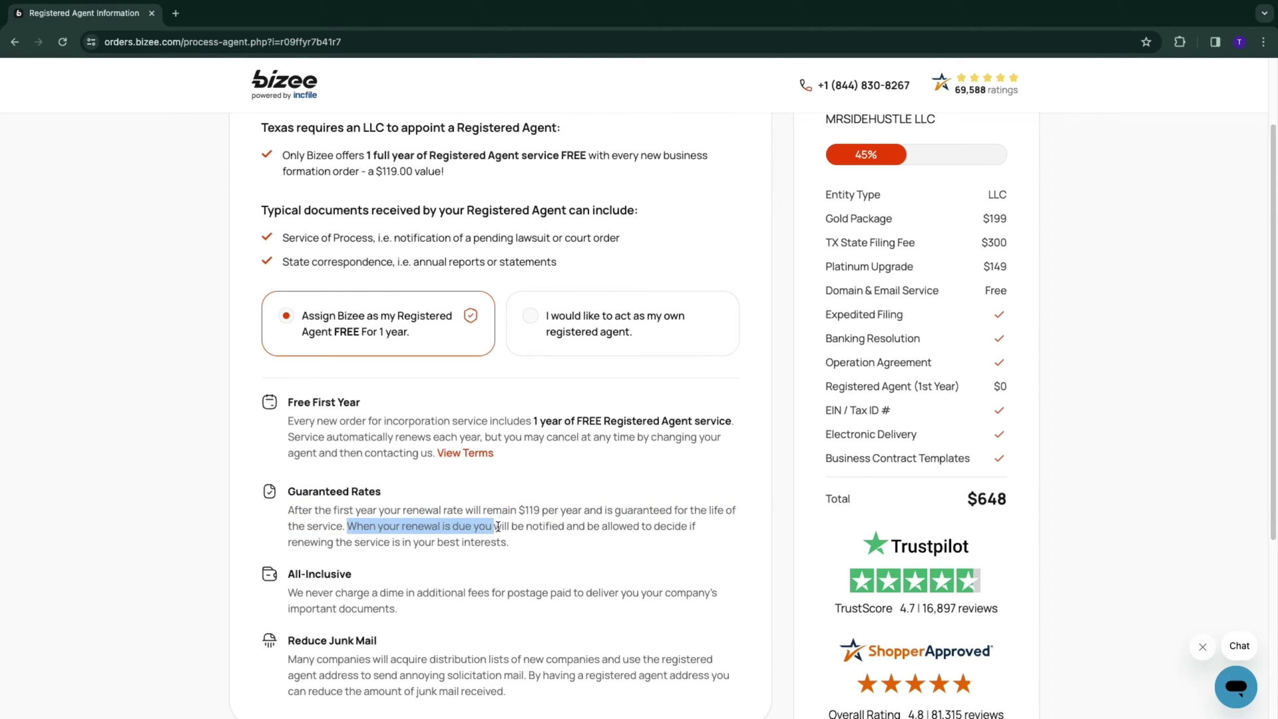
mouse_move(497, 526)
left_mouse_down()
mouse_move(685, 526)
mouse_move(404, 543)
mouse_move(509, 543)
left_mouse_up()
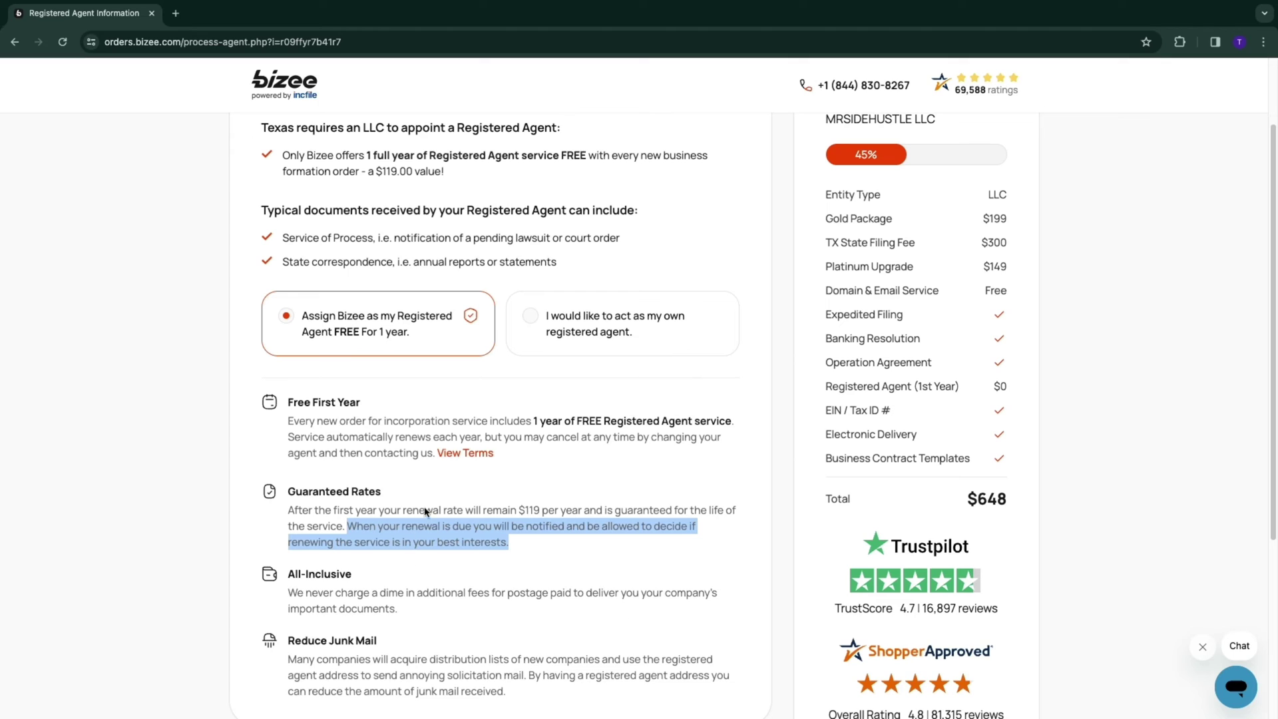
left_click(237, 534)
scroll(237, 534, "down", 1)
left_click_drag(288, 580, 605, 581)
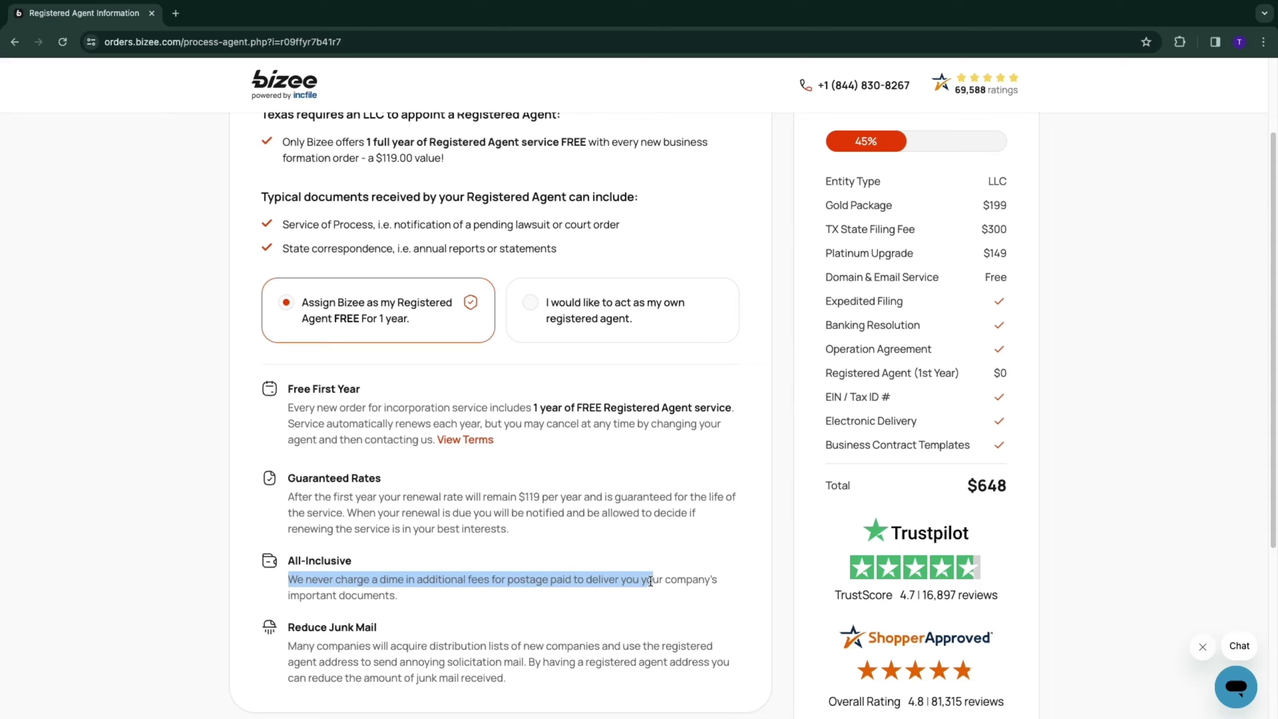
left_click_drag(605, 582, 654, 595)
left_click(513, 606)
scroll(513, 607, "down", 1)
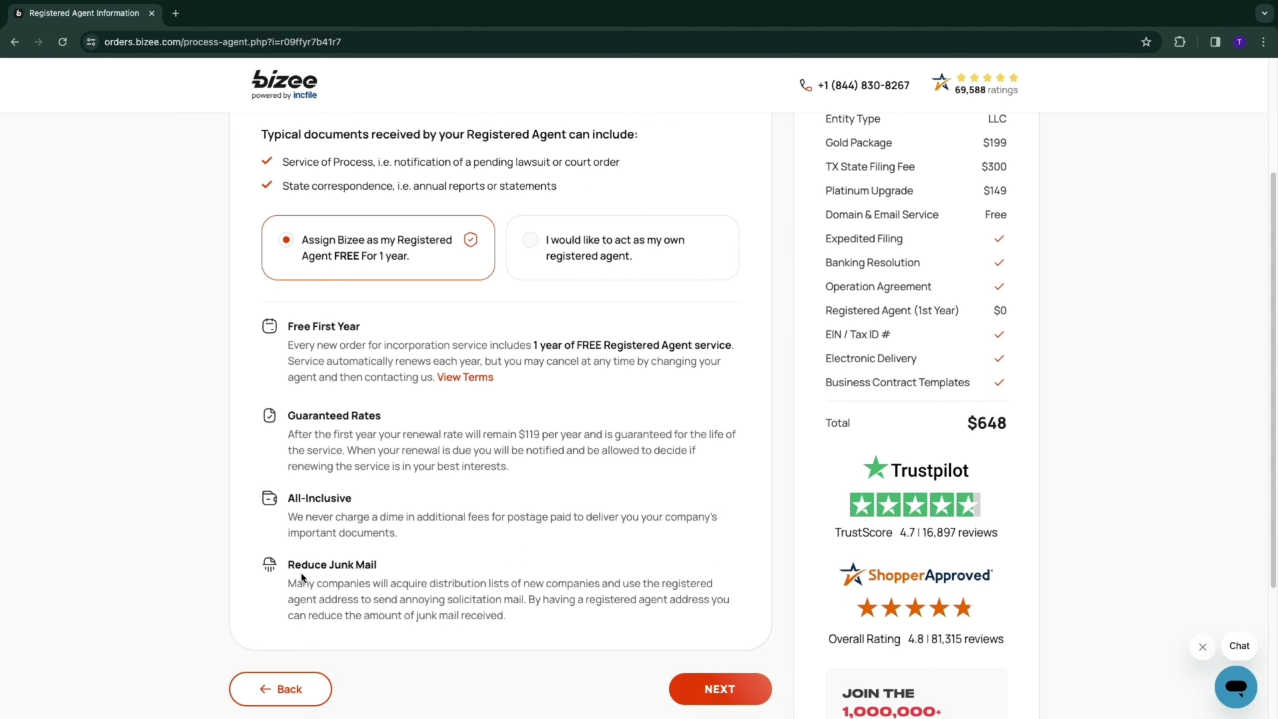
left_click_drag(290, 566, 394, 562)
scroll(399, 559, "up", 1)
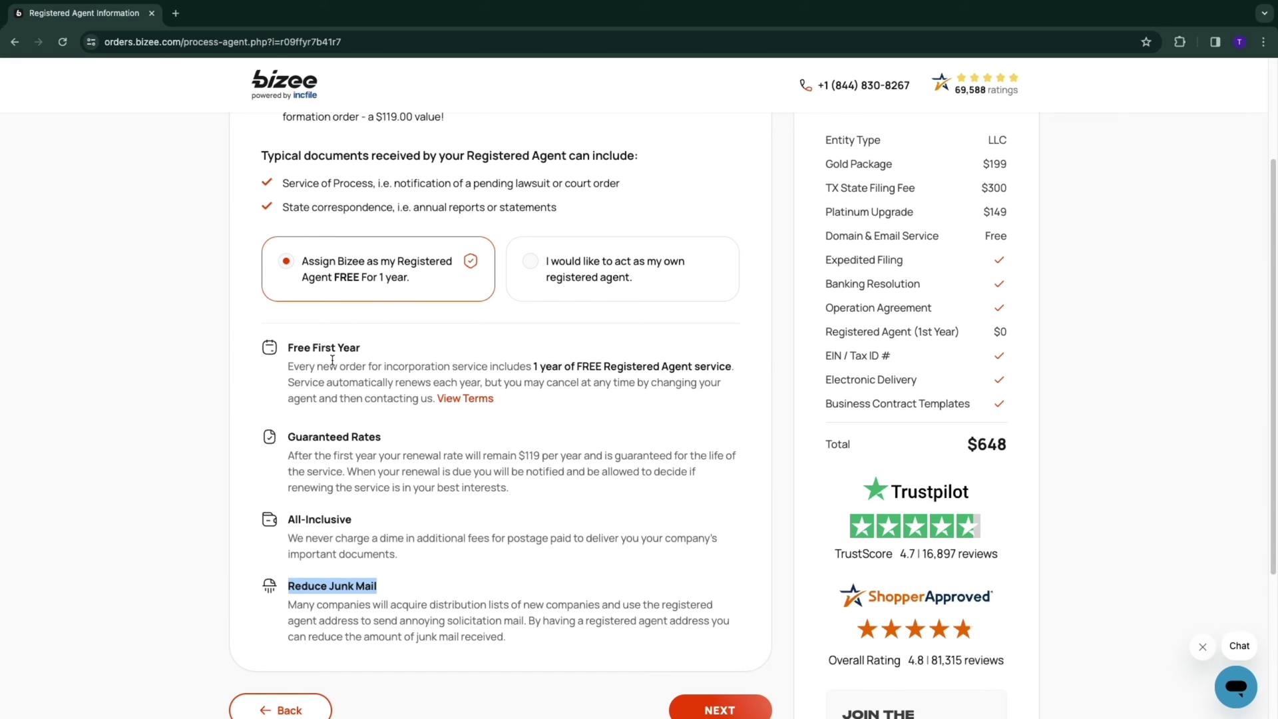
scroll(559, 321, "up", 1)
scroll(558, 322, "up", 1)
scroll(420, 379, "up", 1)
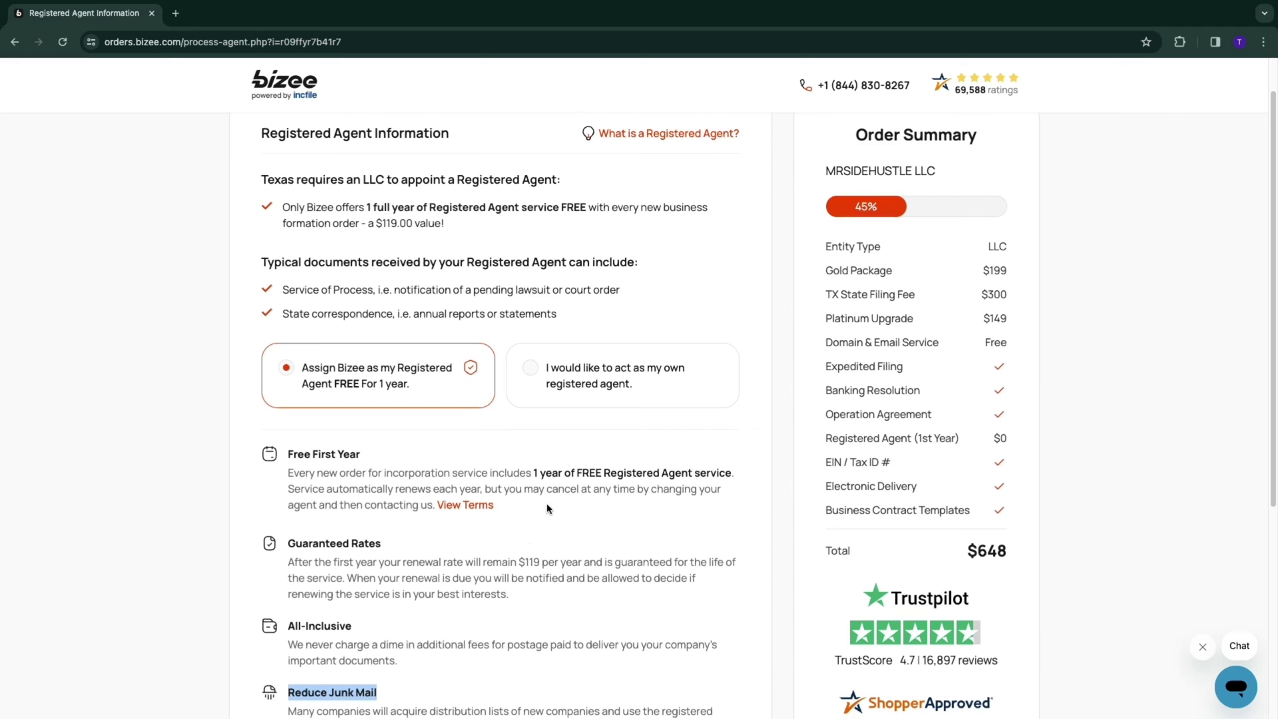
scroll(548, 509, "down", 3)
scroll(547, 507, "down", 3)
left_click(719, 485)
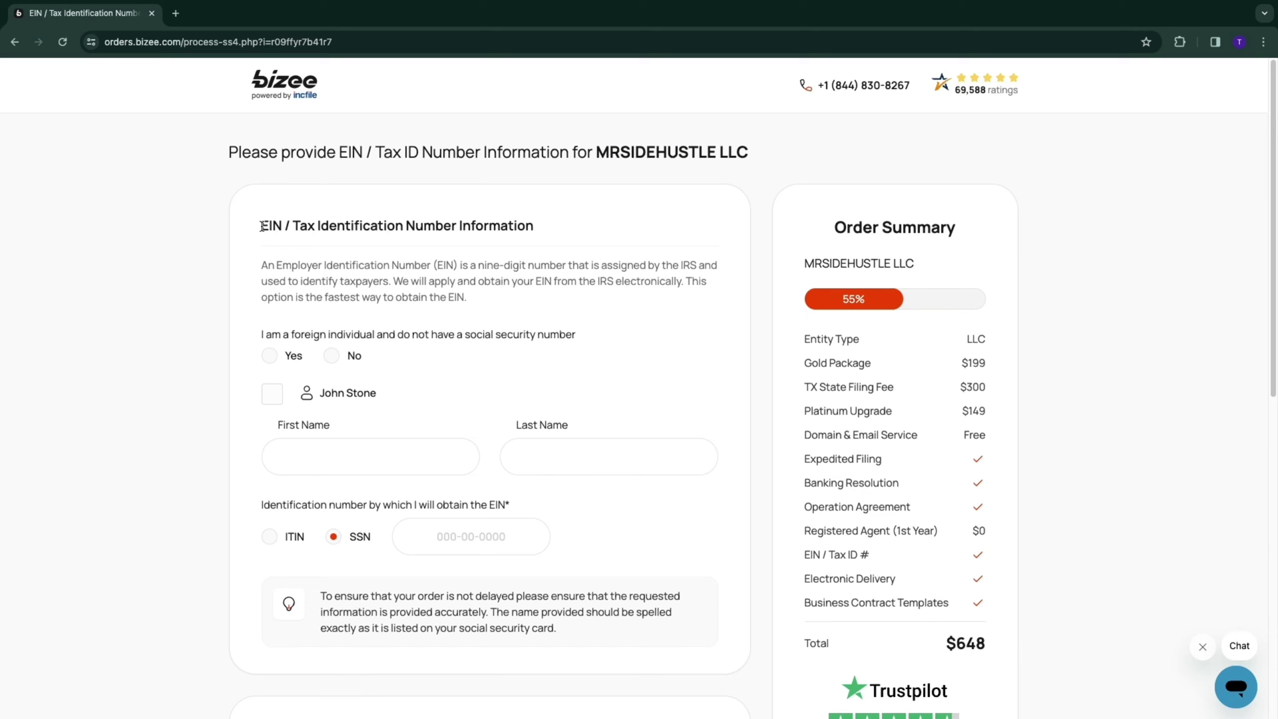
- Read the EIN explanation and answer No to the foreign individual question
left_click_drag(263, 226, 446, 231)
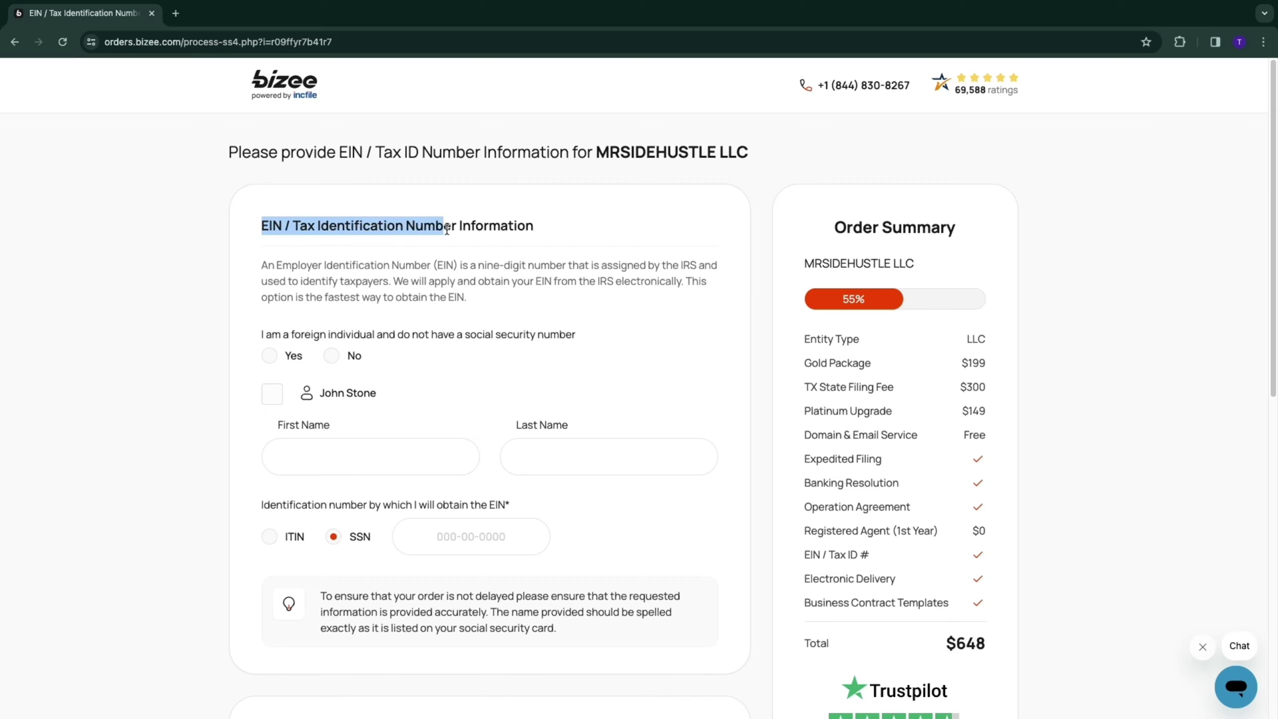
left_click_drag(262, 268, 677, 268)
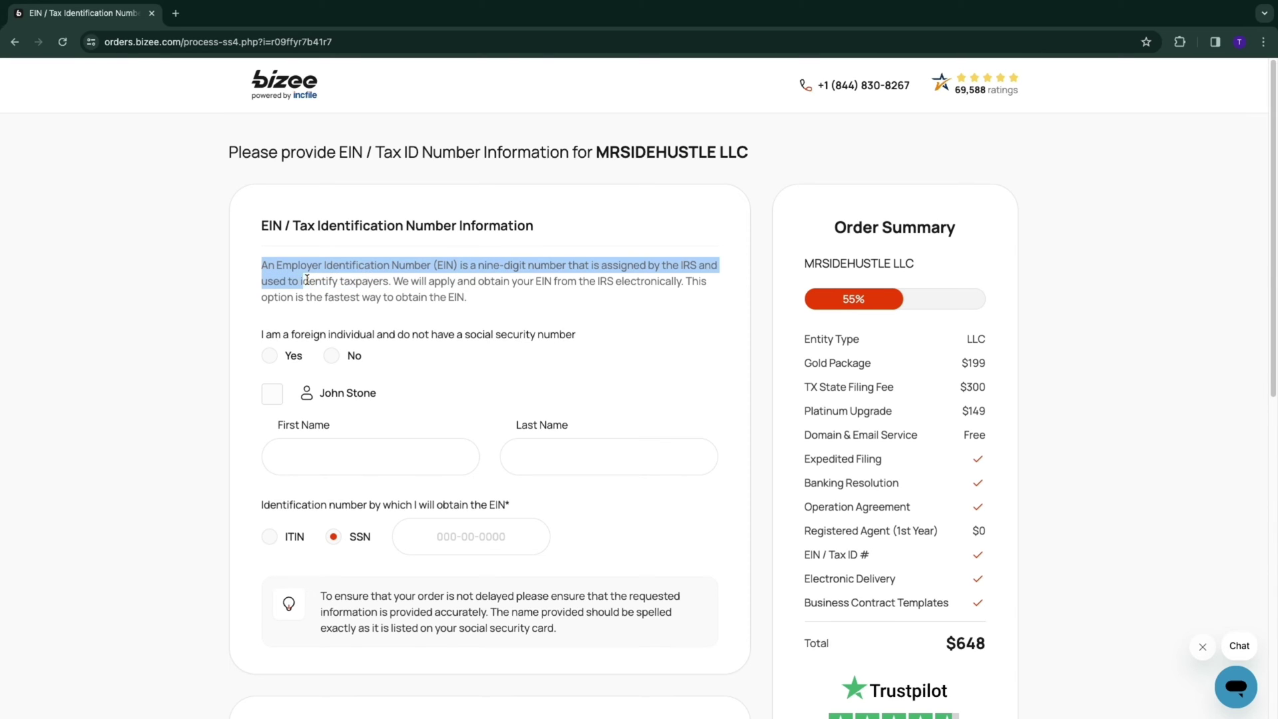
mouse_move(677, 267)
left_mouse_down()
mouse_move(378, 277)
mouse_move(691, 286)
mouse_move(744, 321)
left_mouse_up()
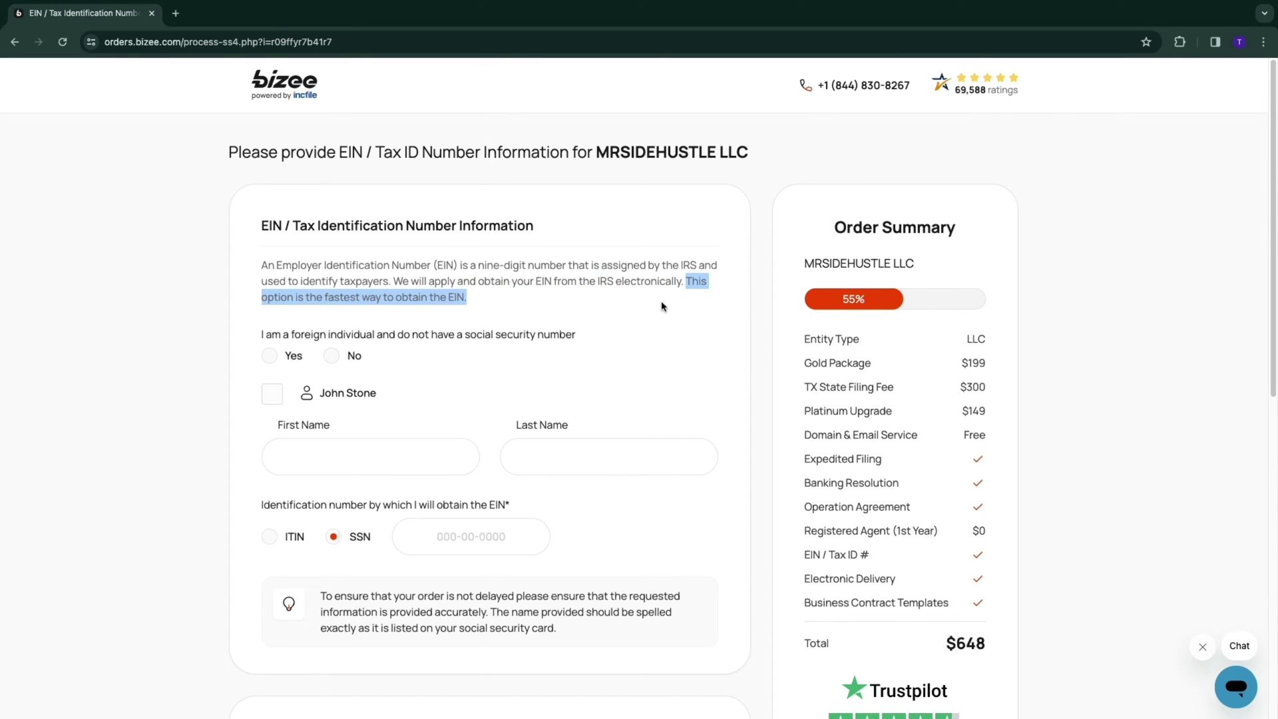
left_click(268, 318)
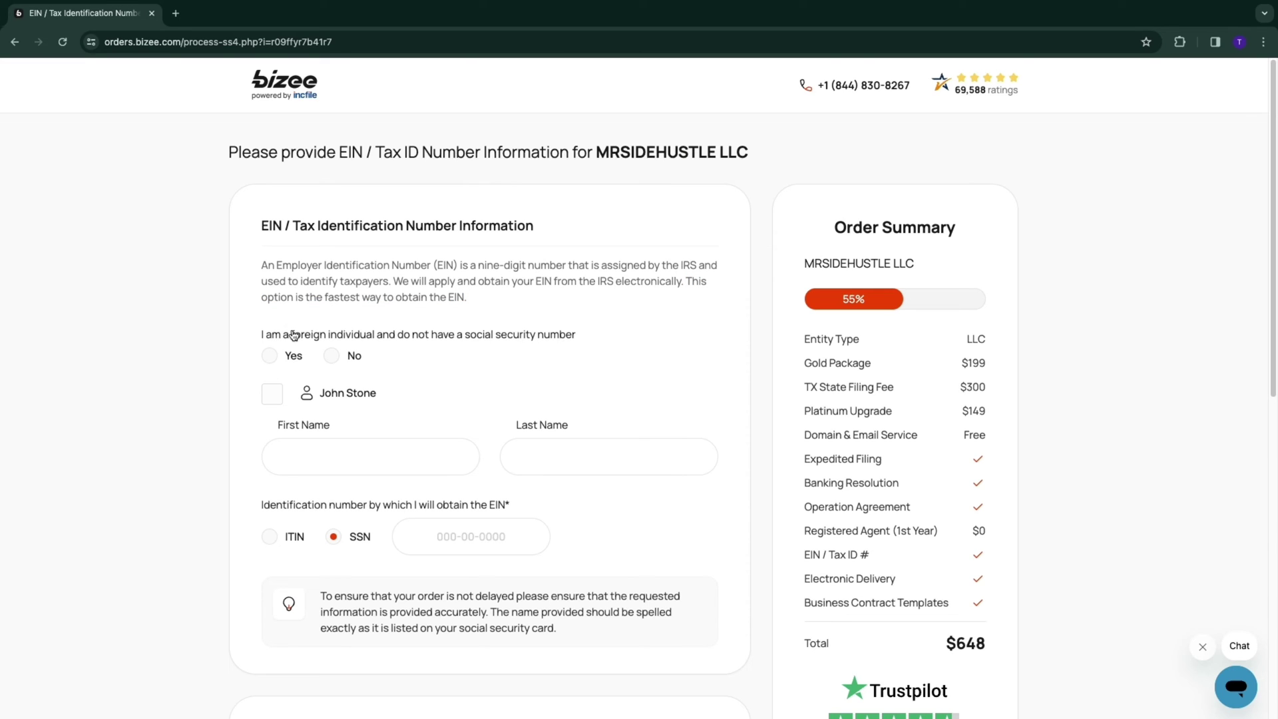
left_click_drag(461, 338, 534, 348)
left_click(529, 355)
left_click(332, 356)
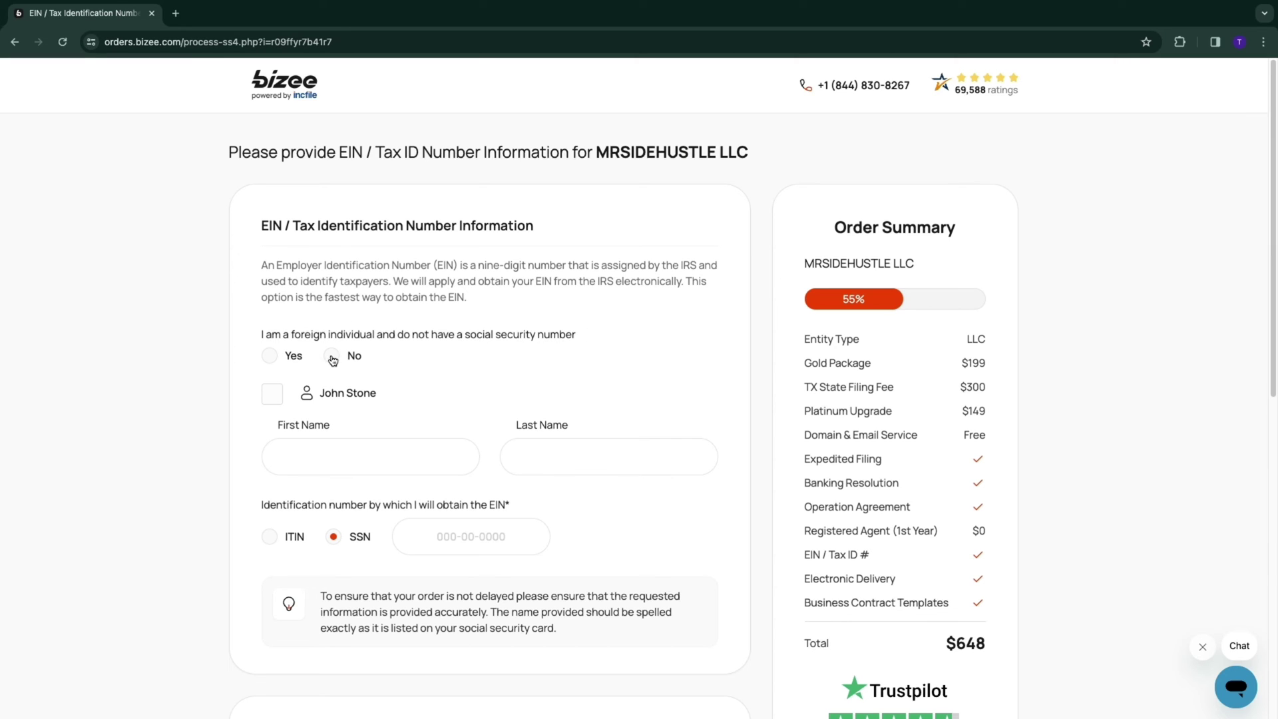
- Fill the applicant name from the saved member and enter the SSN
left_click(275, 400)
scroll(325, 415, "down", 1)
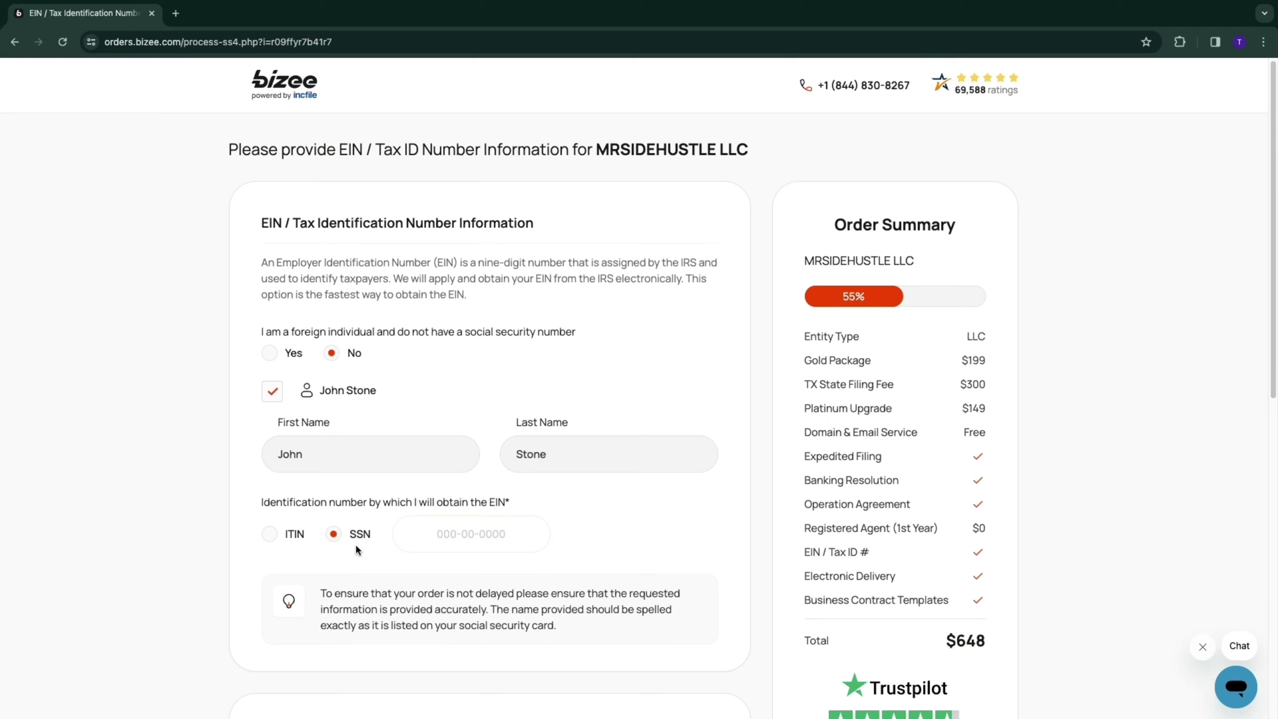
left_click_drag(257, 505, 512, 505)
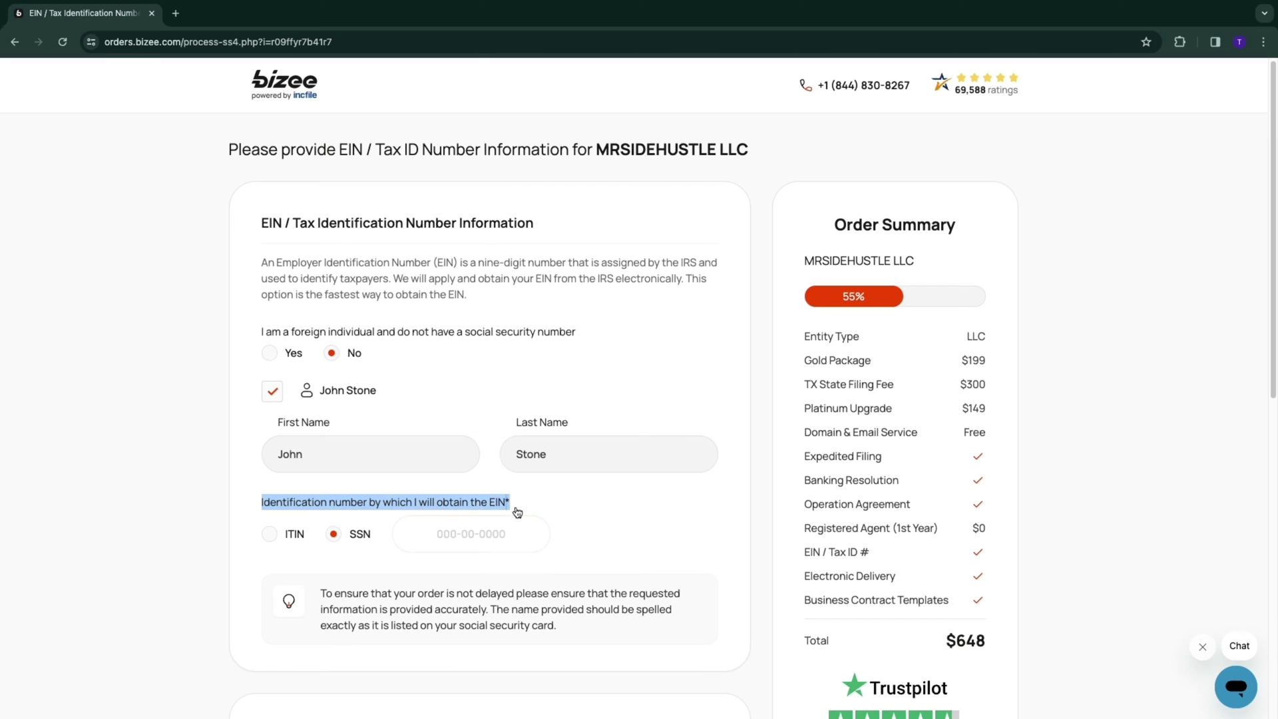
left_click(469, 533)
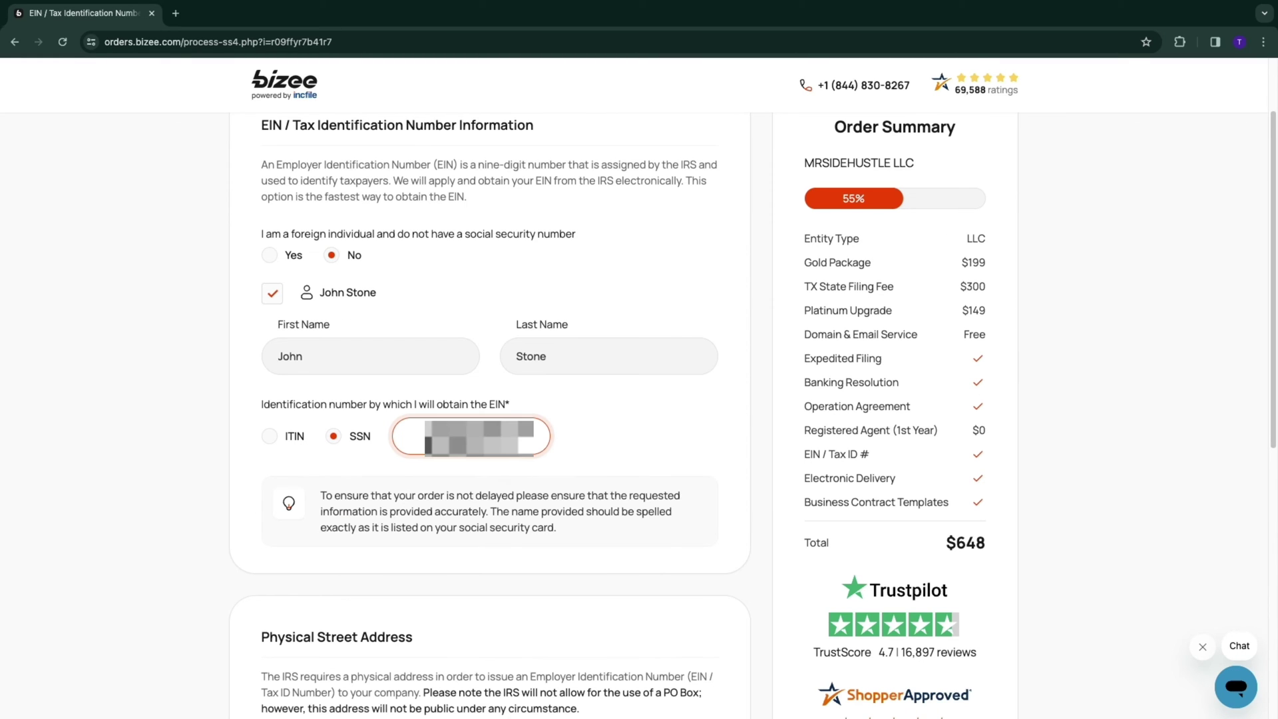
scroll(277, 425, "down", 3)
- Review the no-PO-Box physical address rules and reach the Small Business Banking page
left_click_drag(263, 327, 420, 328)
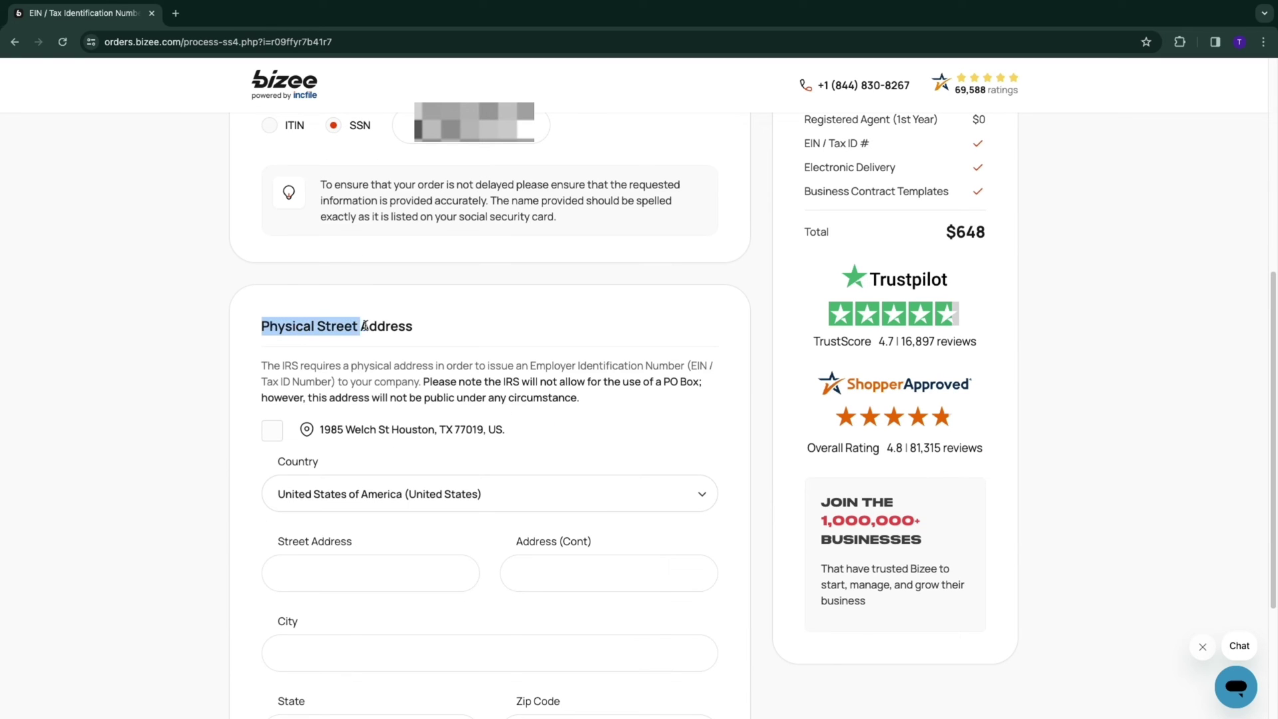
left_click_drag(262, 365, 686, 365)
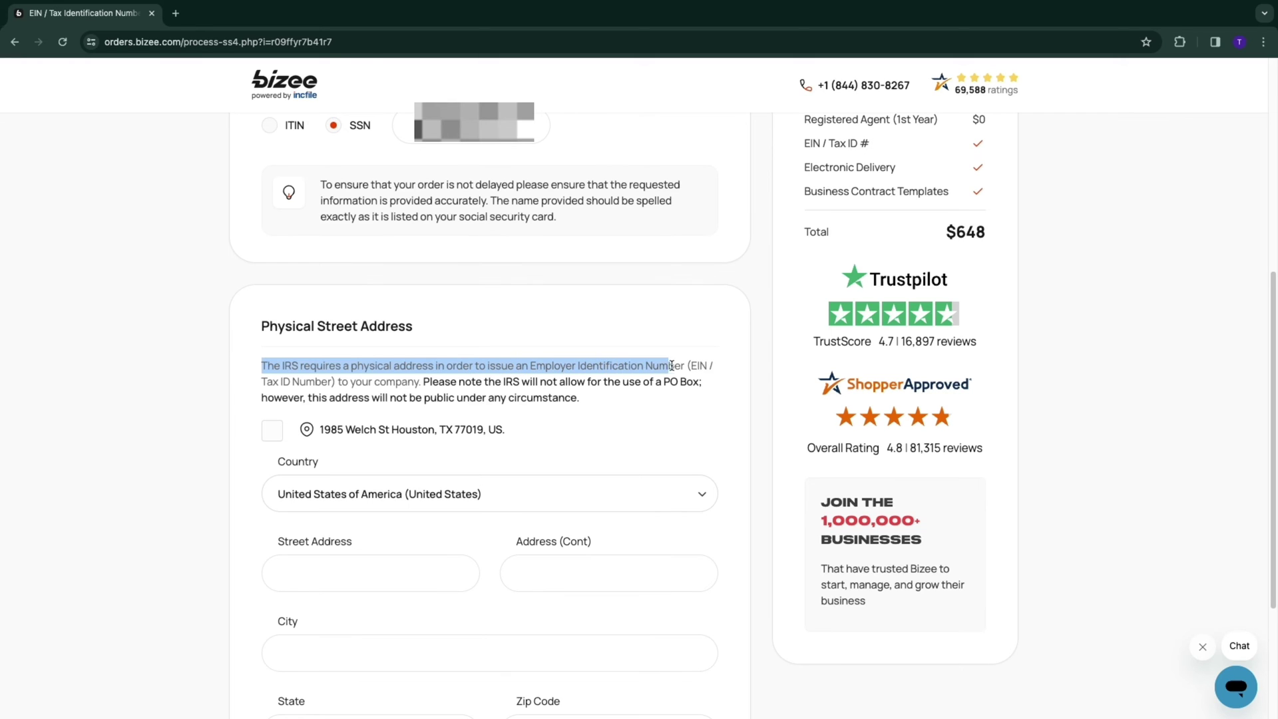
left_click_drag(505, 382, 695, 381)
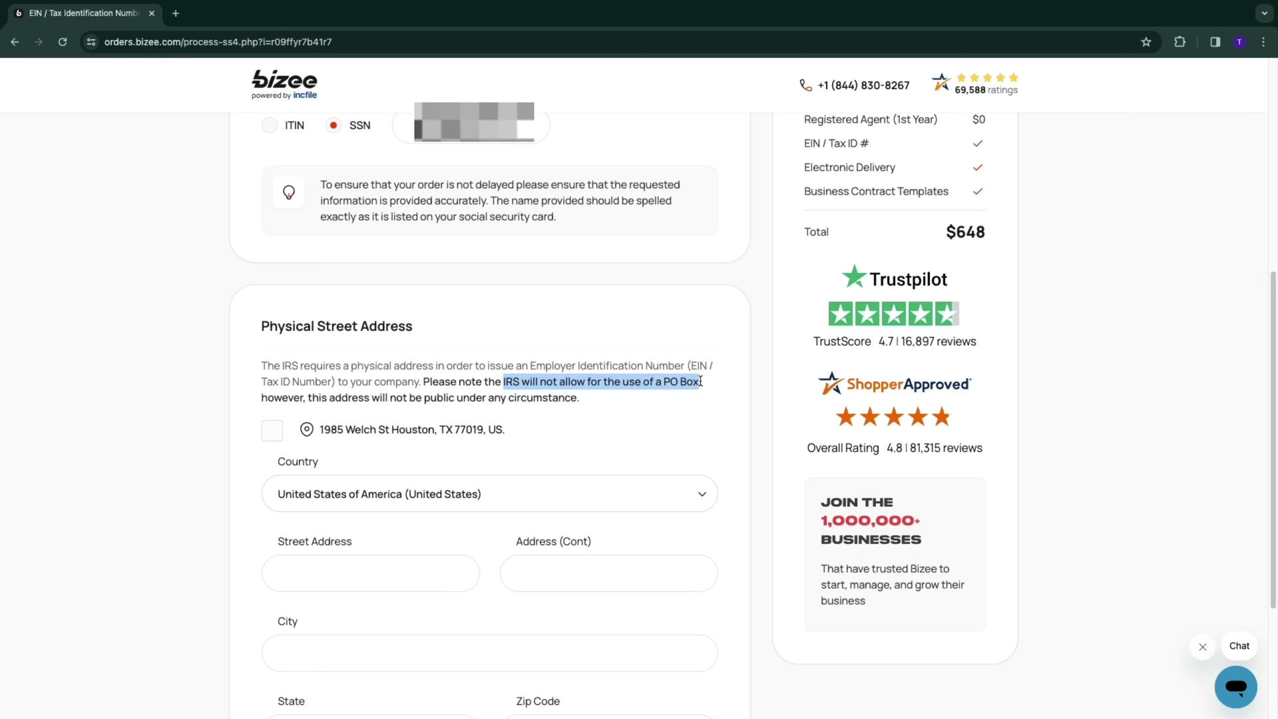
left_click_drag(308, 397, 609, 406)
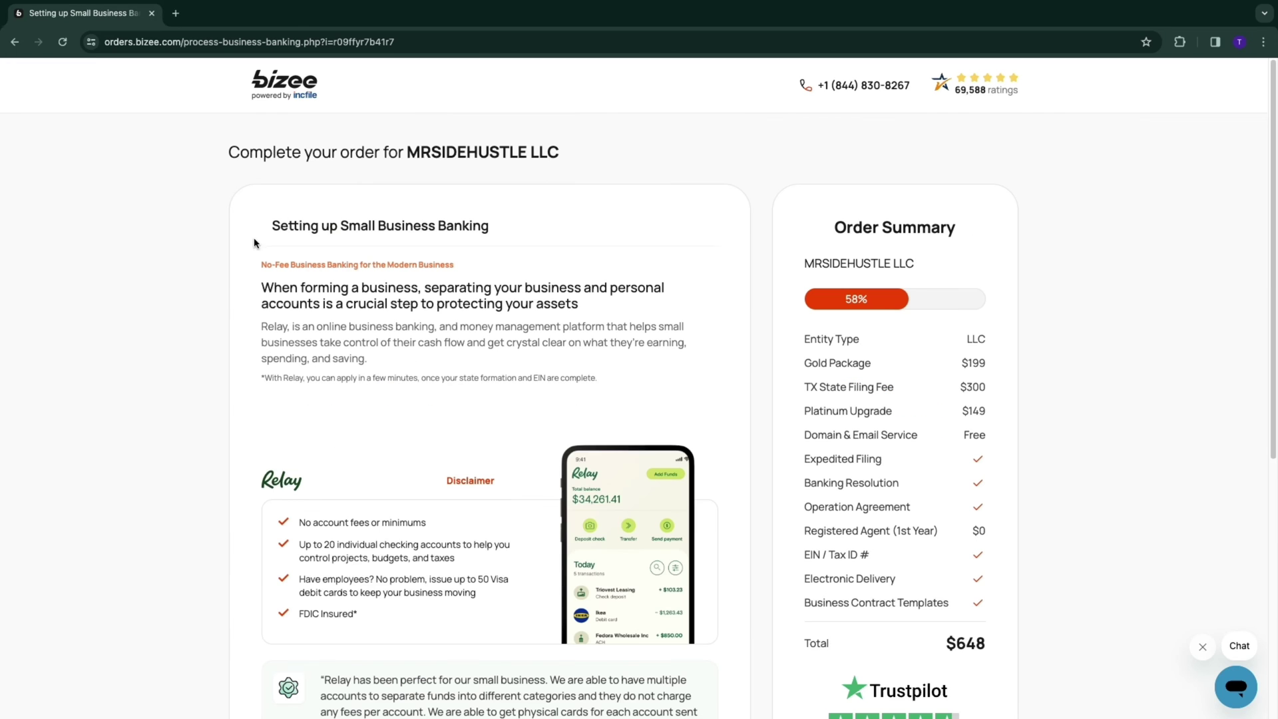
mouse_move(309, 227)
left_mouse_down()
mouse_move(490, 227)
mouse_move(314, 227)
left_mouse_up()
left_click(364, 245)
left_click(290, 341)
scroll(302, 434, "down", 1)
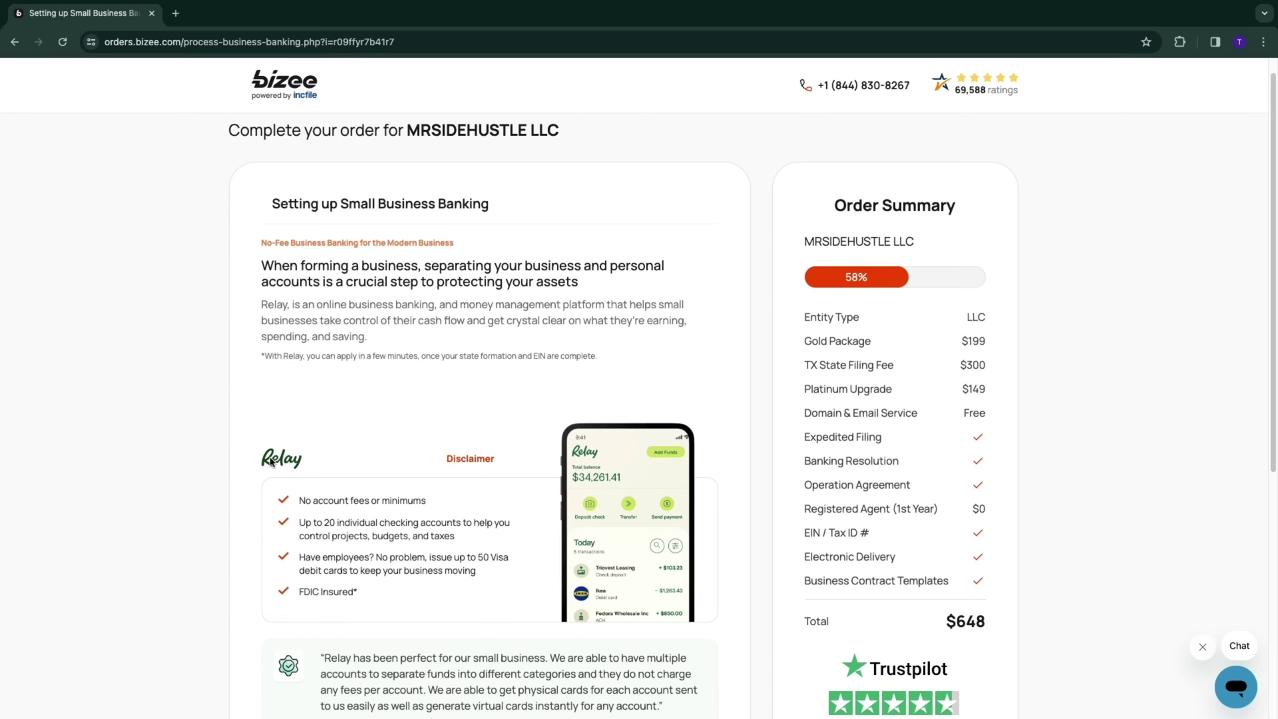
left_click_drag(299, 502, 448, 508)
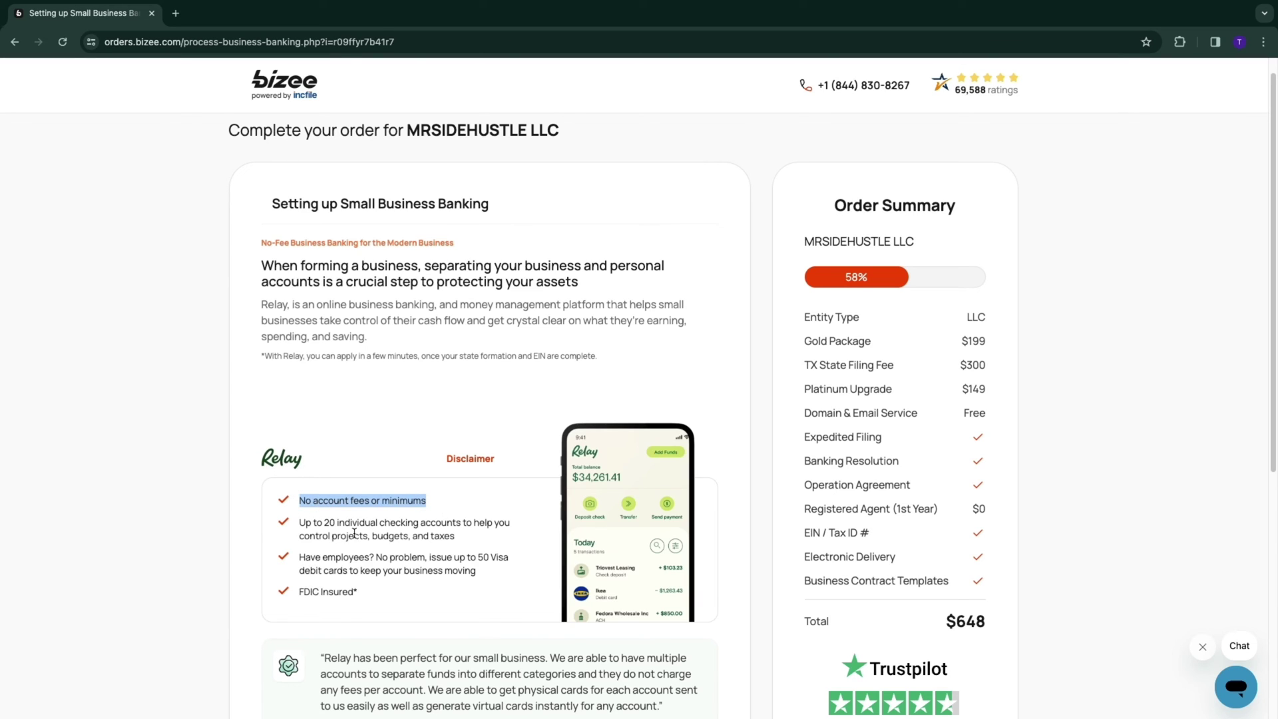
left_click_drag(300, 526, 504, 535)
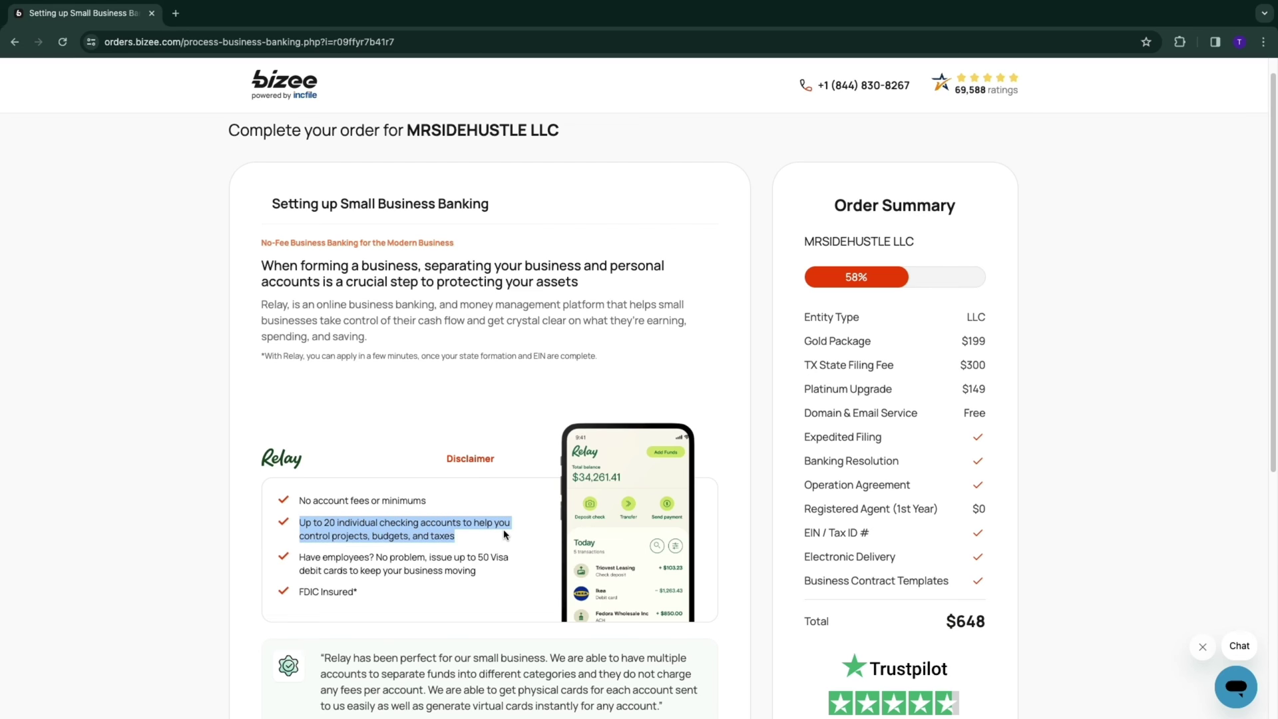
scroll(469, 533, "down", 1)
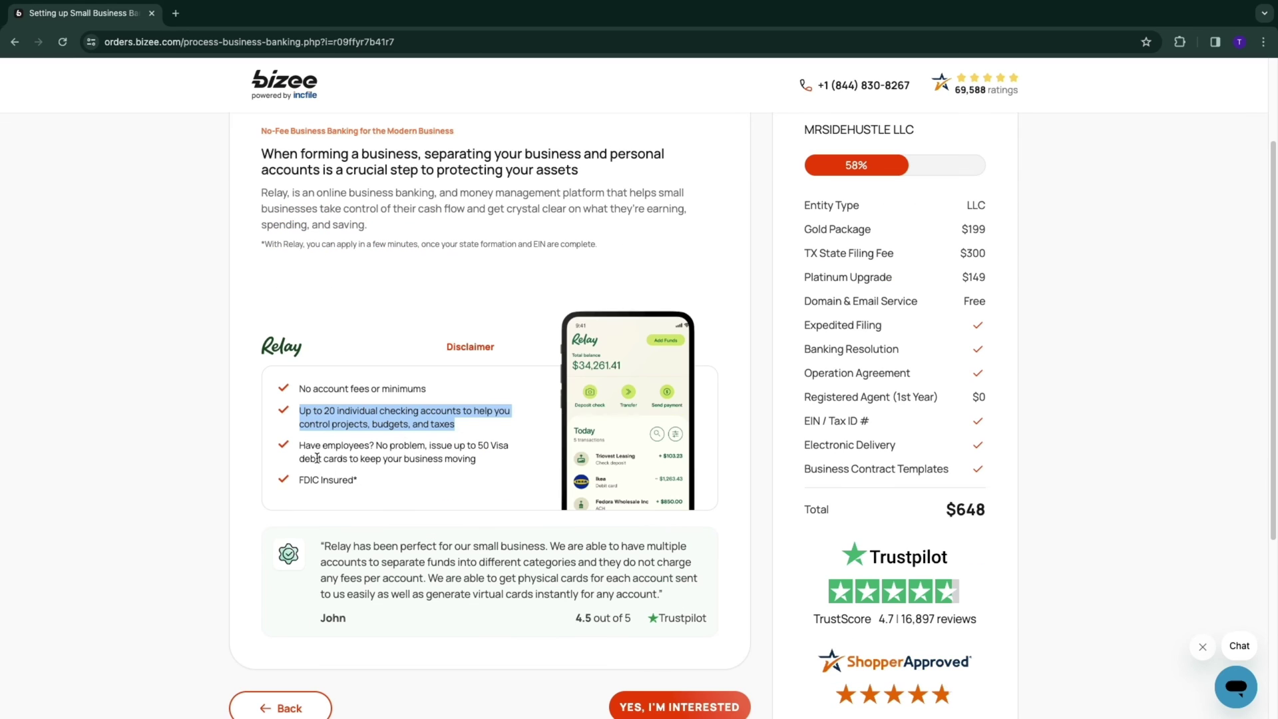
mouse_move(300, 446)
left_mouse_down()
mouse_move(479, 445)
mouse_move(489, 459)
left_mouse_up()
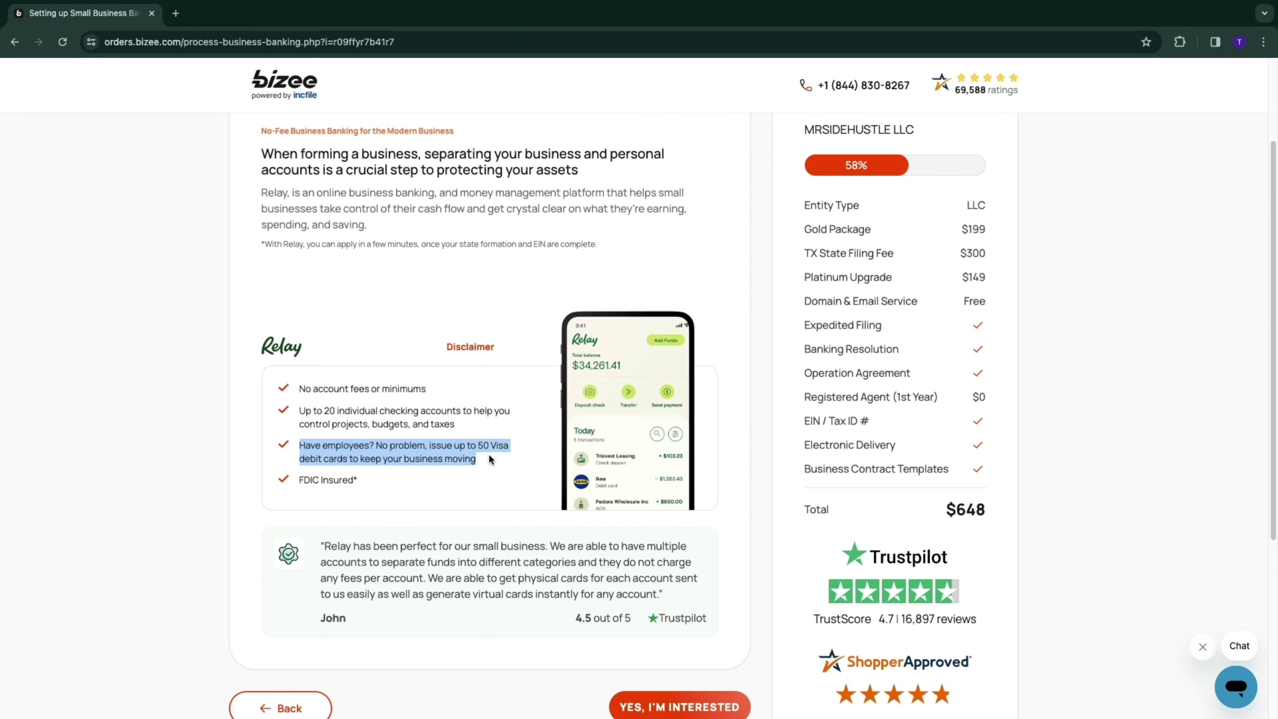
left_click_drag(297, 480, 371, 486)
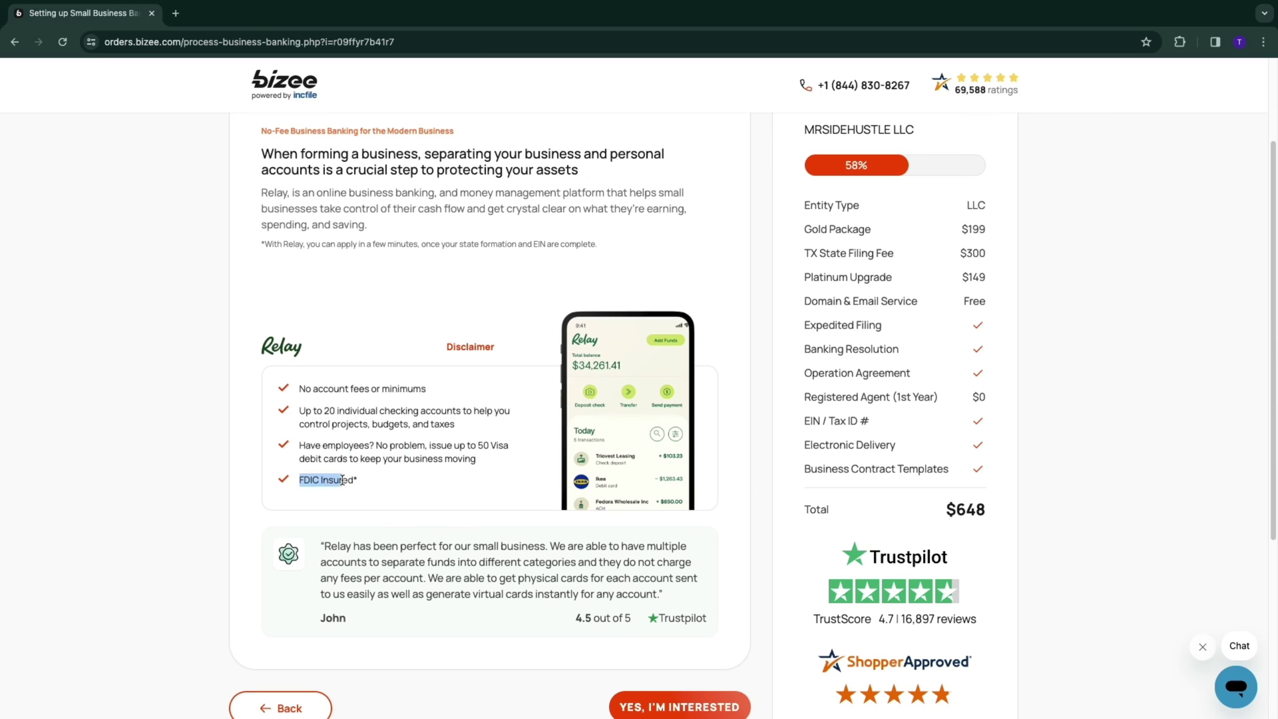
left_click(486, 469)
scroll(555, 451, "down", 1)
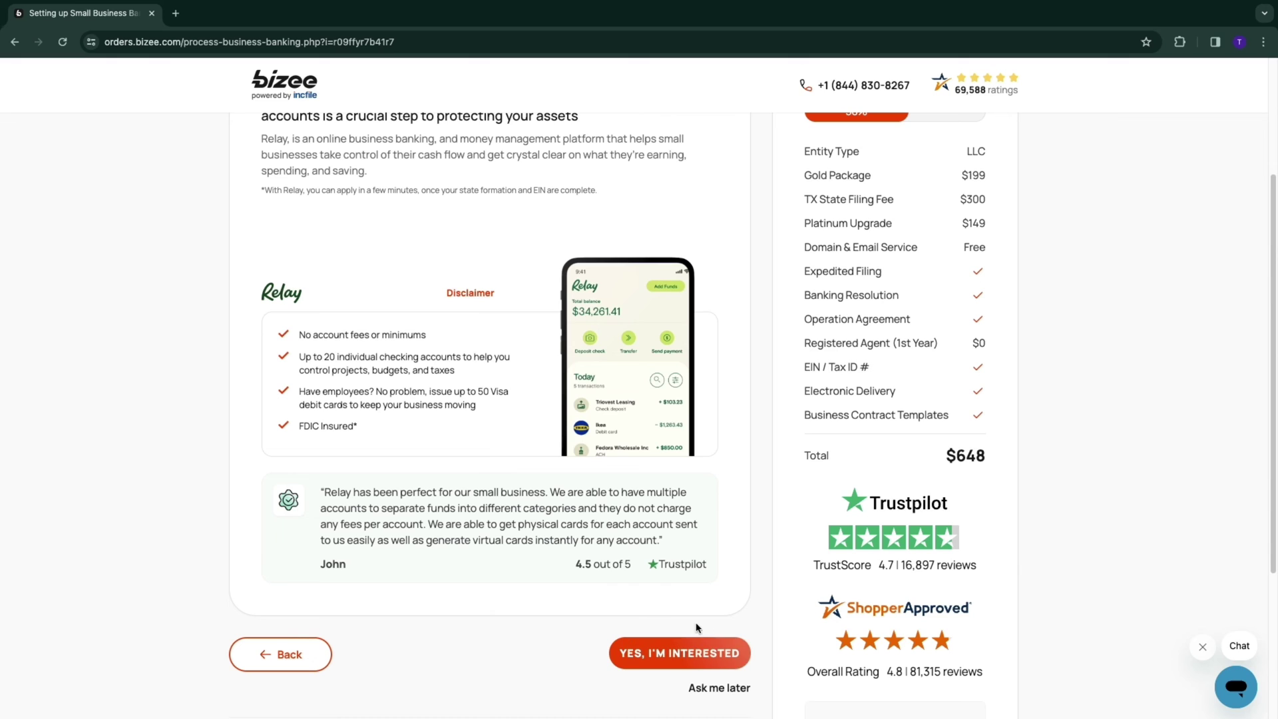
- Read the Tax Strategy description and accept the free Business Tax Consultation
left_click(713, 689)
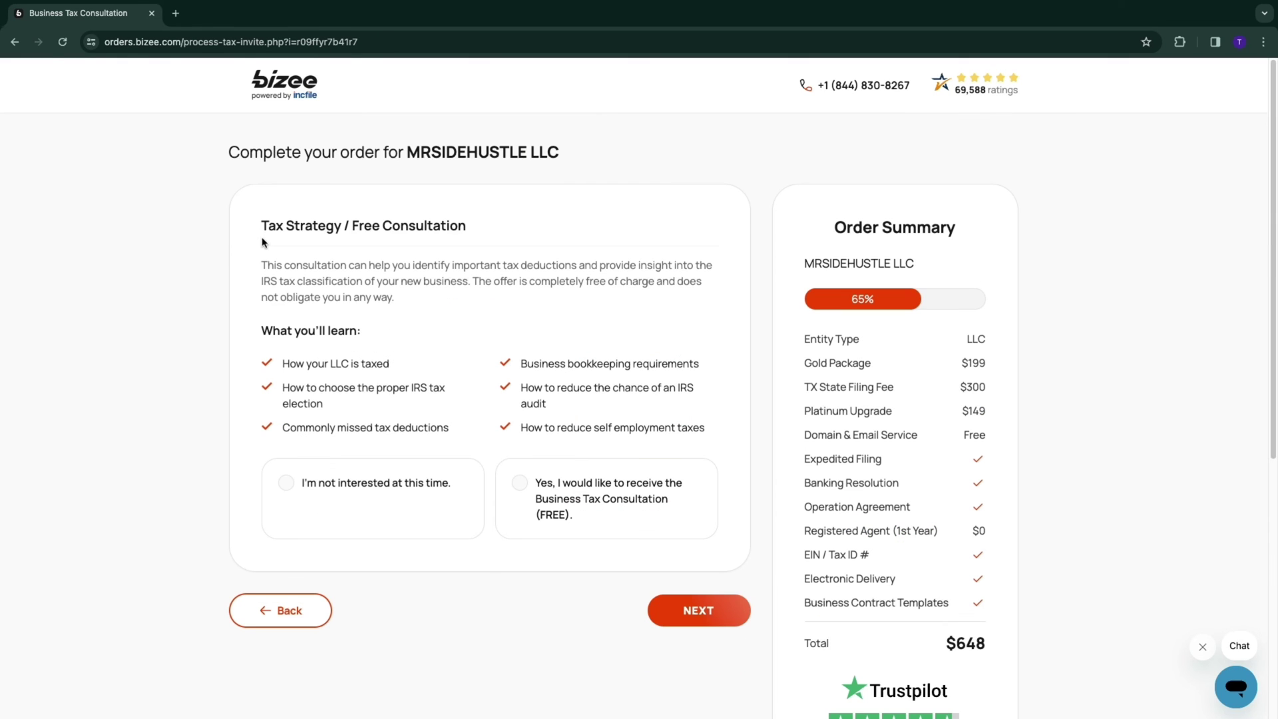
left_click_drag(262, 228, 471, 227)
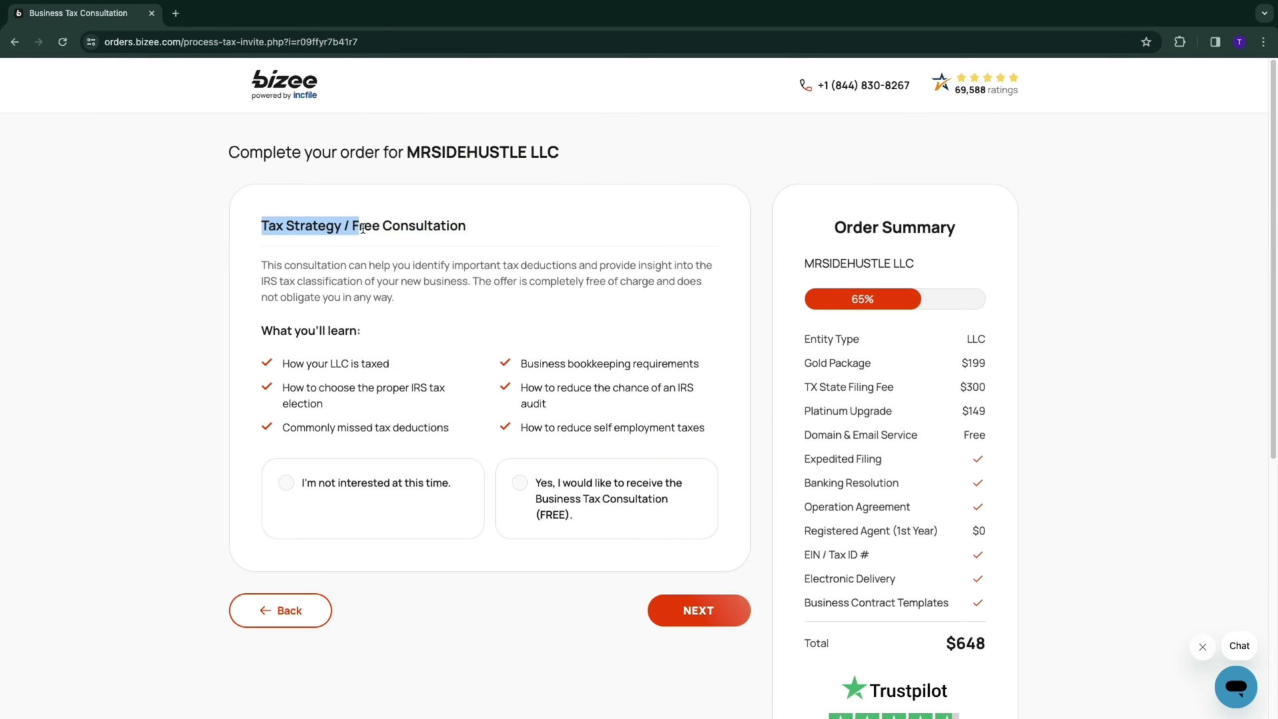
left_click(351, 309)
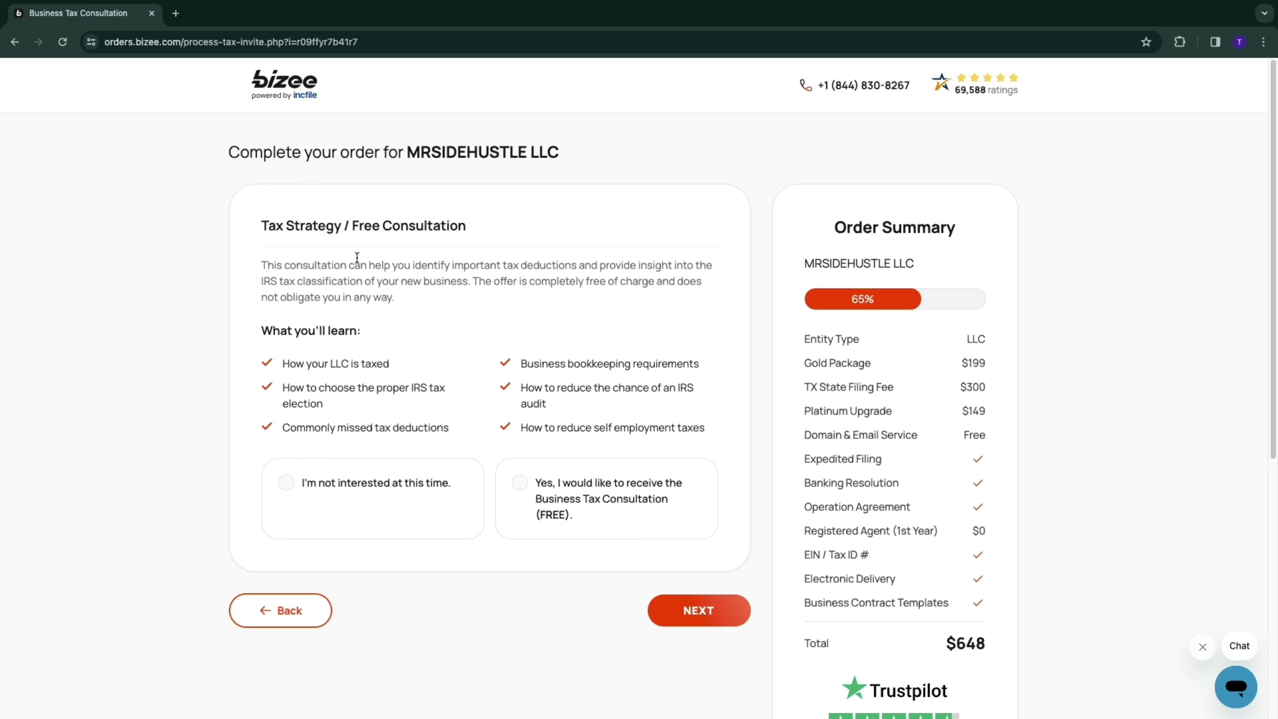
mouse_move(348, 265)
left_mouse_down()
mouse_move(686, 265)
mouse_move(366, 281)
mouse_move(471, 280)
left_mouse_up()
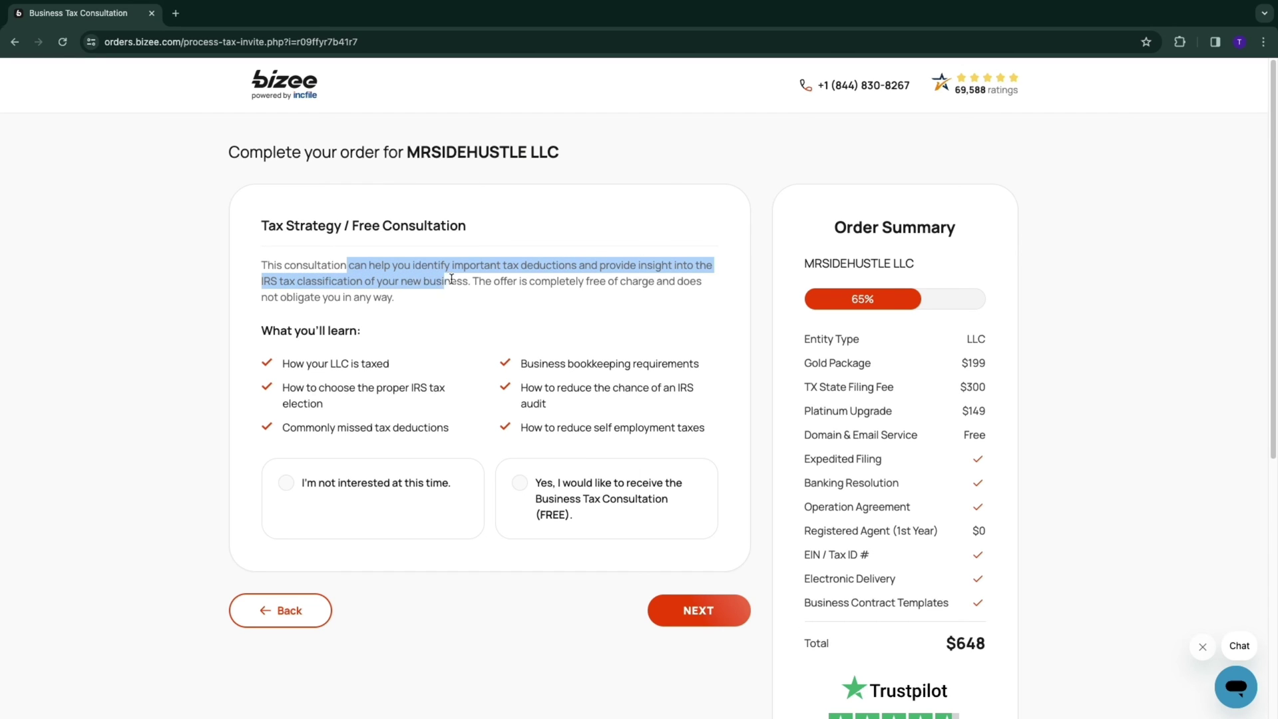
left_click(276, 361)
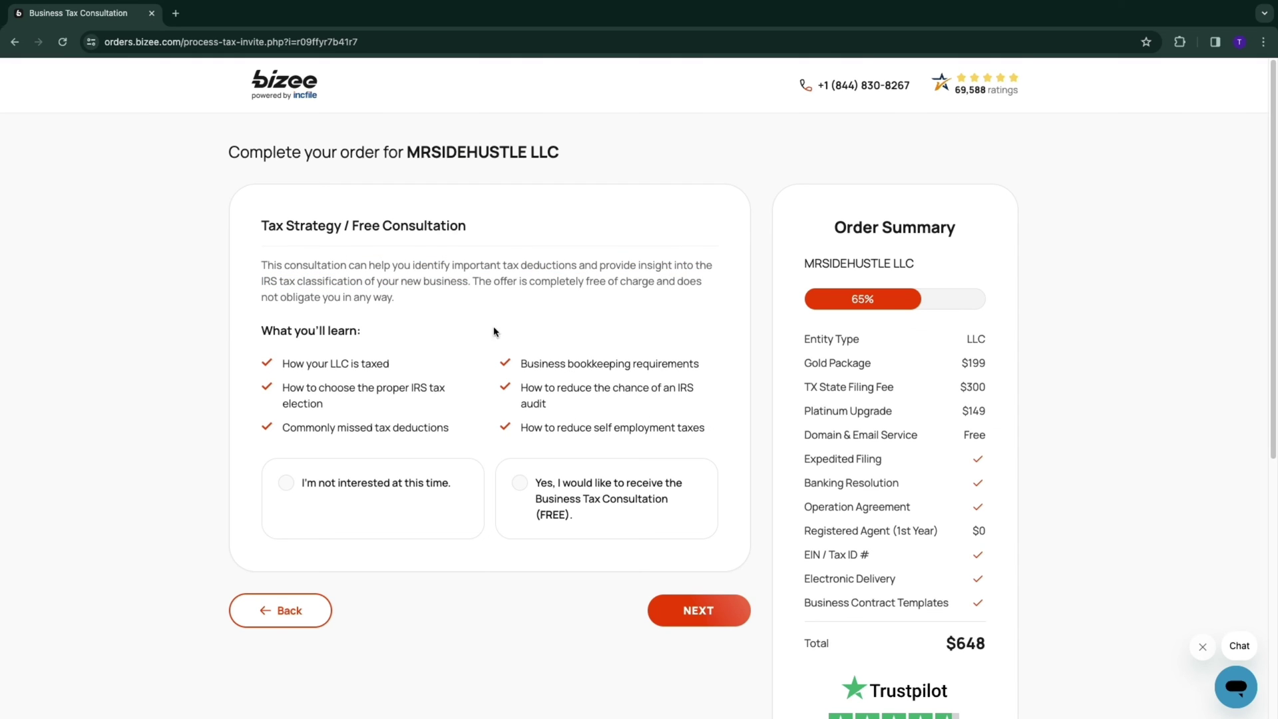
left_click(522, 486)
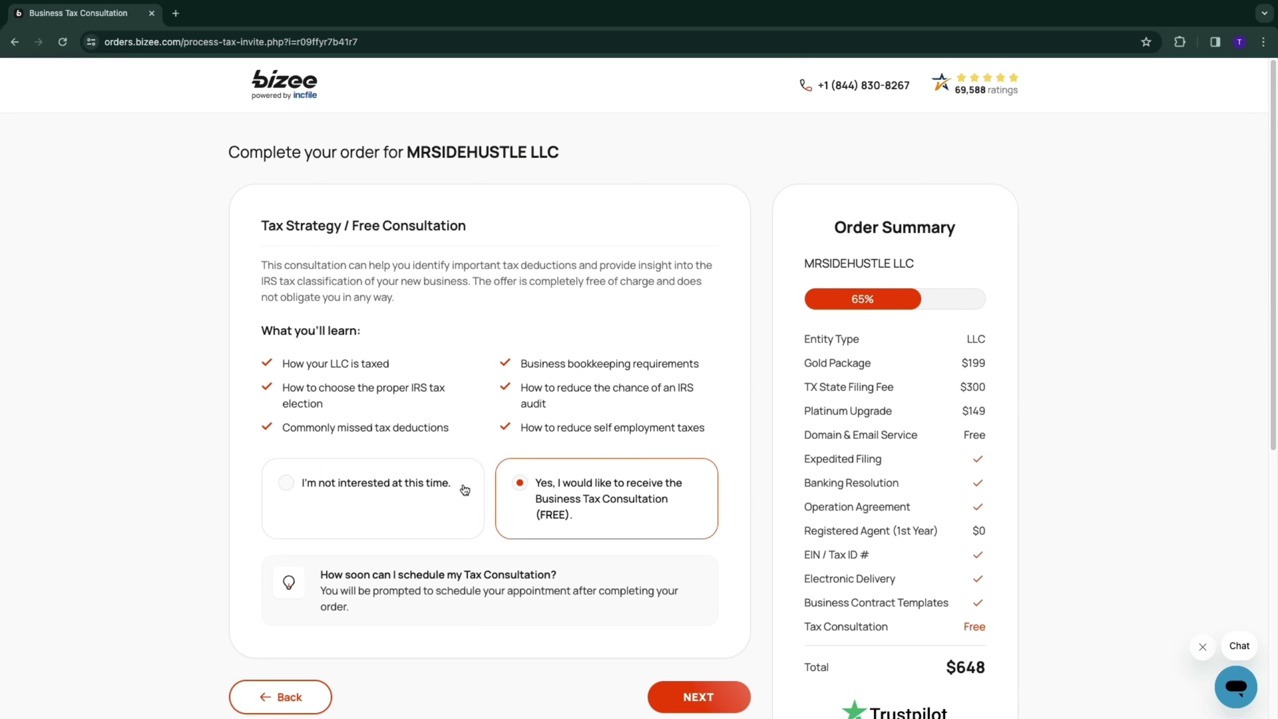
scroll(440, 470, "down", 1)
left_click(686, 677)
mouse_move(346, 341)
left_mouse_down()
mouse_move(454, 341)
mouse_move(579, 364)
left_mouse_up()
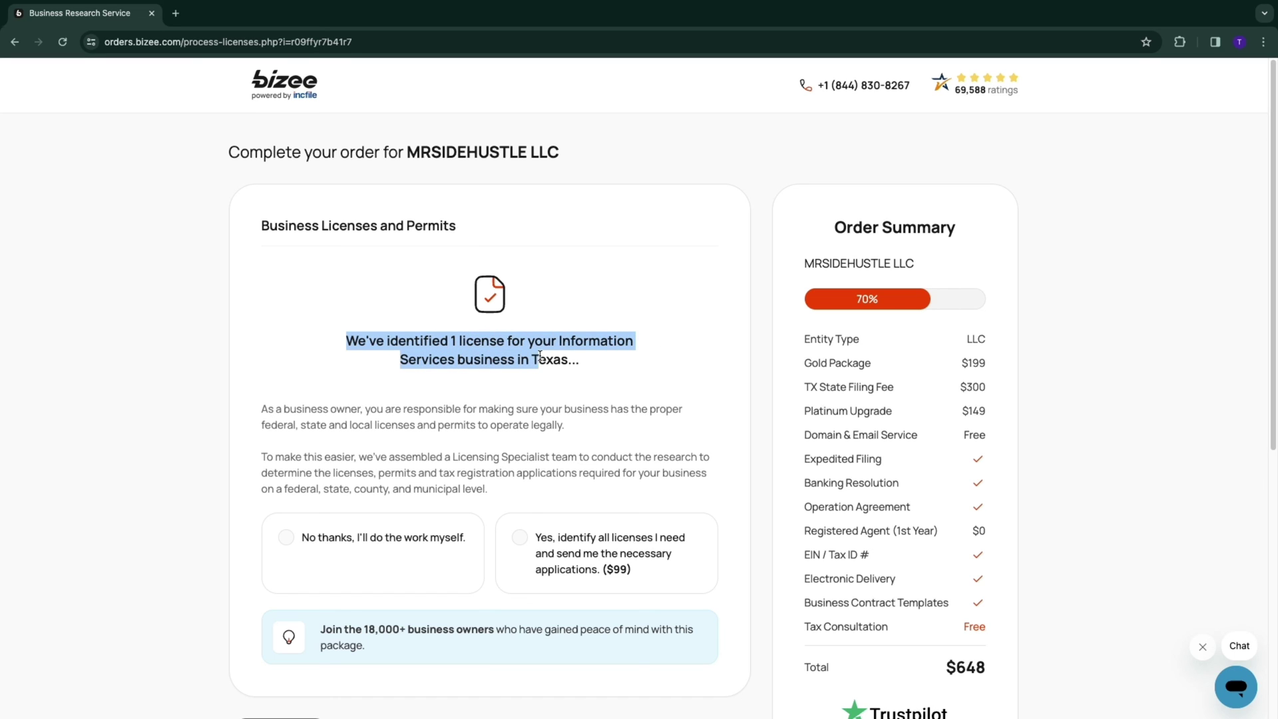
- Decline the Licensing Specialist research with 'No thanks, I'll do the work myself'
mouse_move(379, 456)
left_mouse_down()
mouse_move(671, 456)
mouse_move(360, 457)
mouse_move(587, 479)
left_mouse_up()
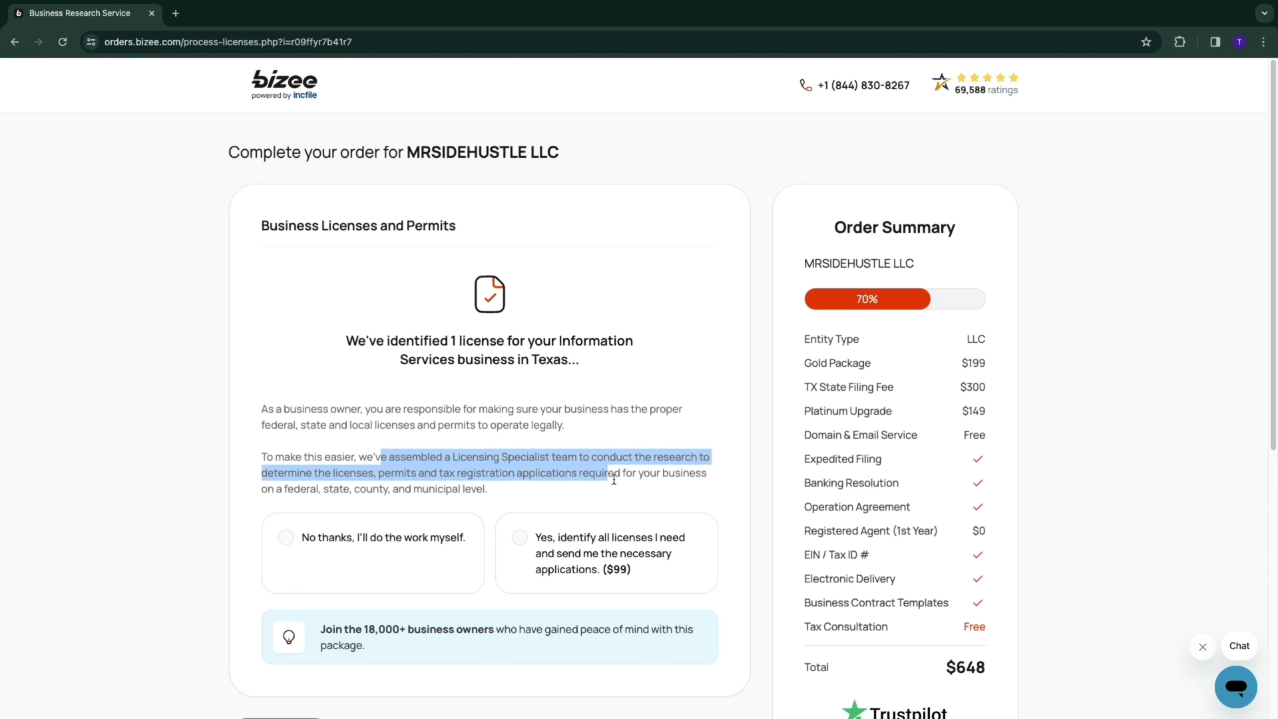
left_click_drag(588, 480, 536, 488)
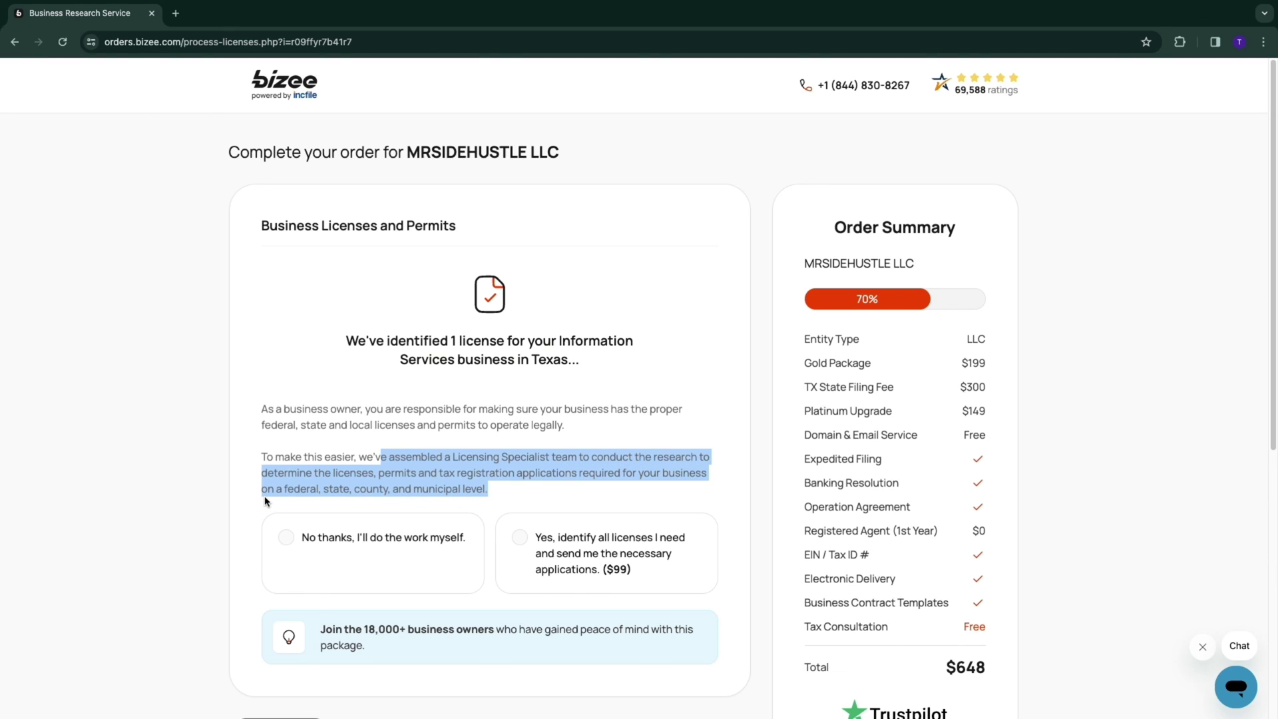
left_click_drag(470, 500, 478, 505)
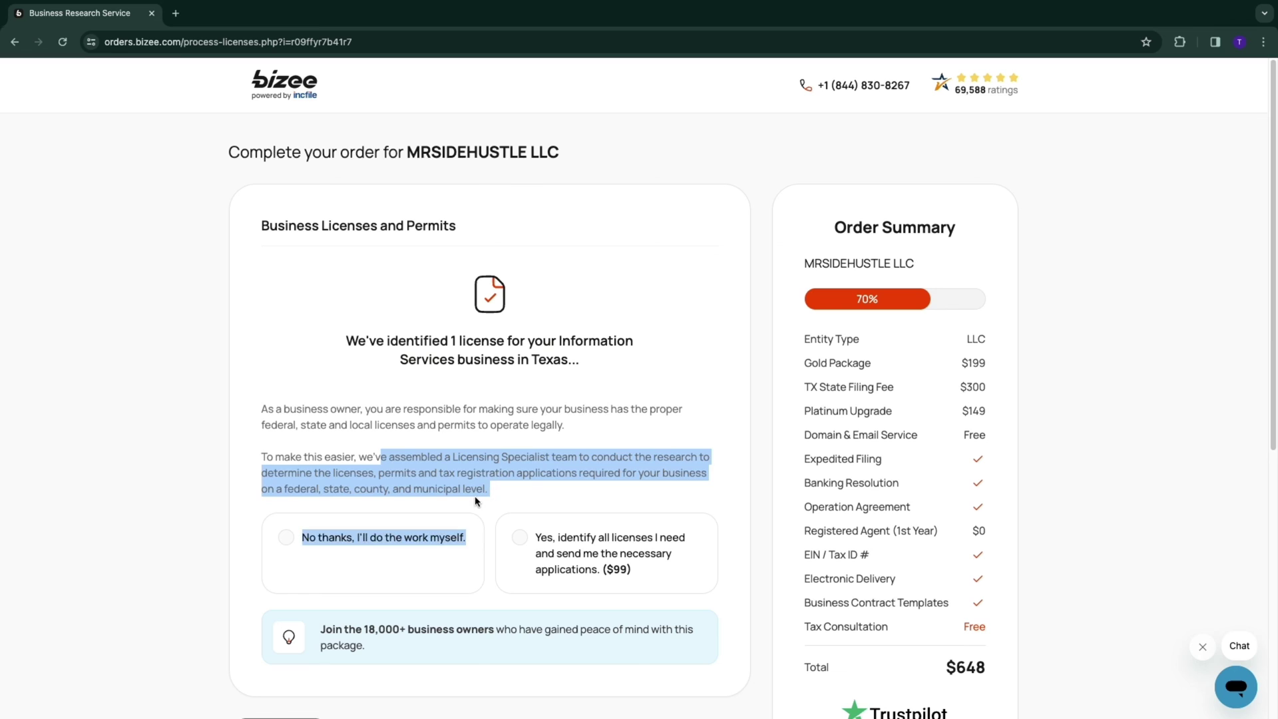
left_click(478, 503)
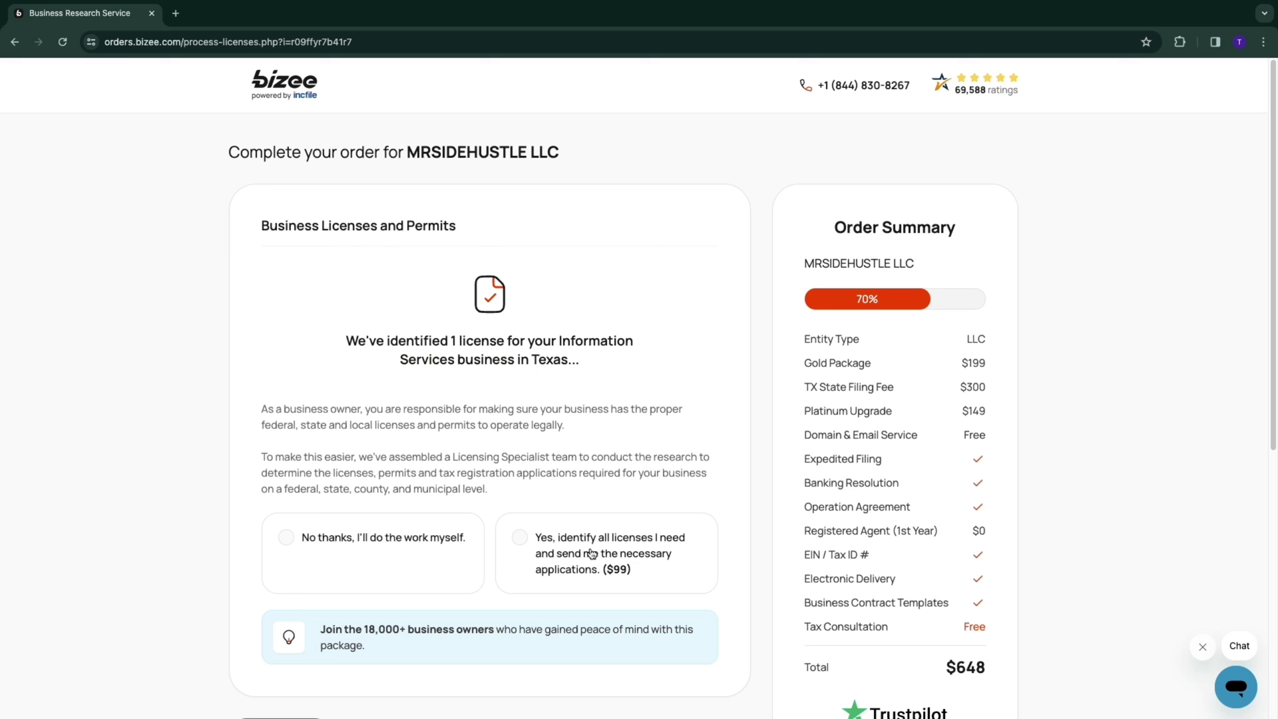
left_click(347, 547)
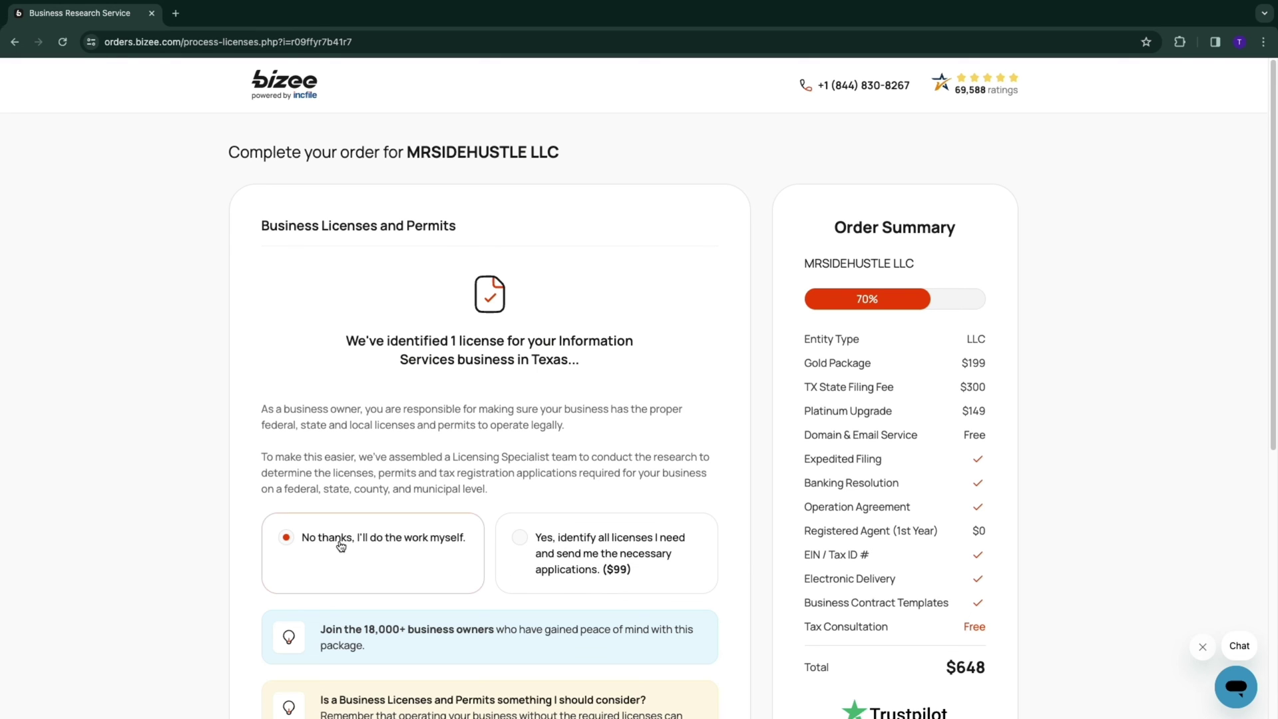
scroll(346, 547, "down", 2)
scroll(352, 483, "down", 1)
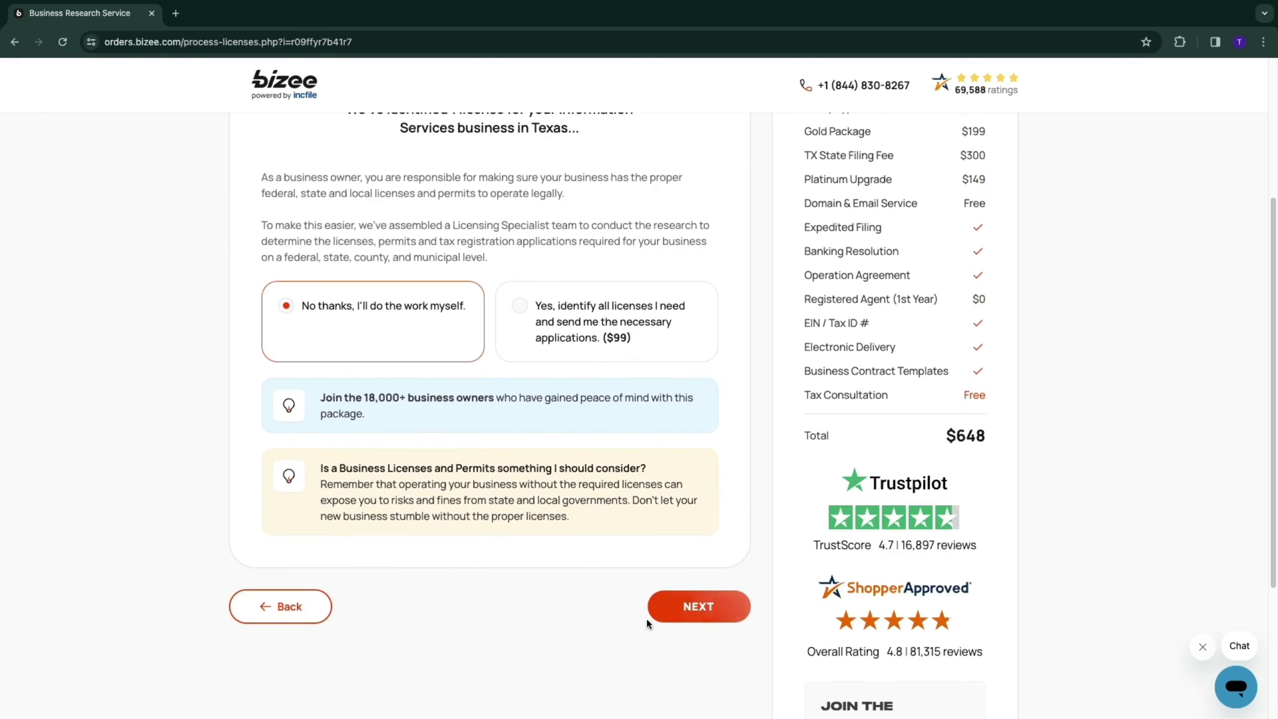
left_click(689, 607)
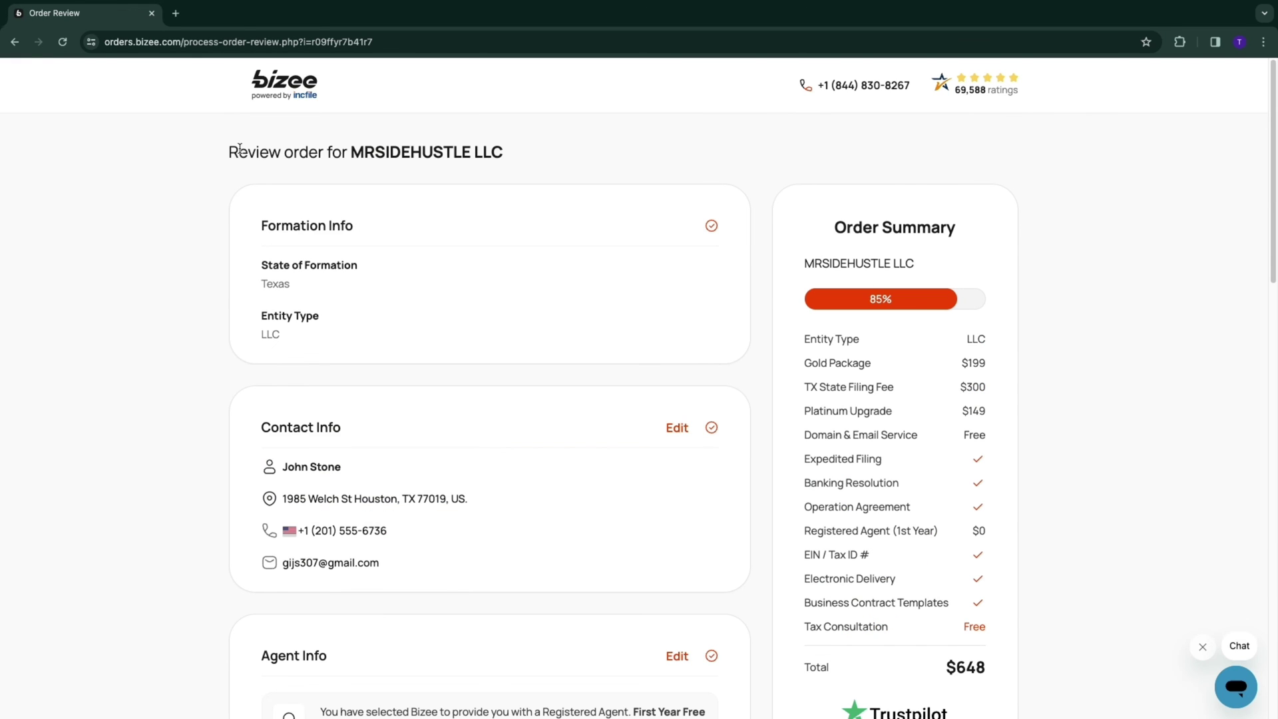
left_click_drag(225, 151, 557, 163)
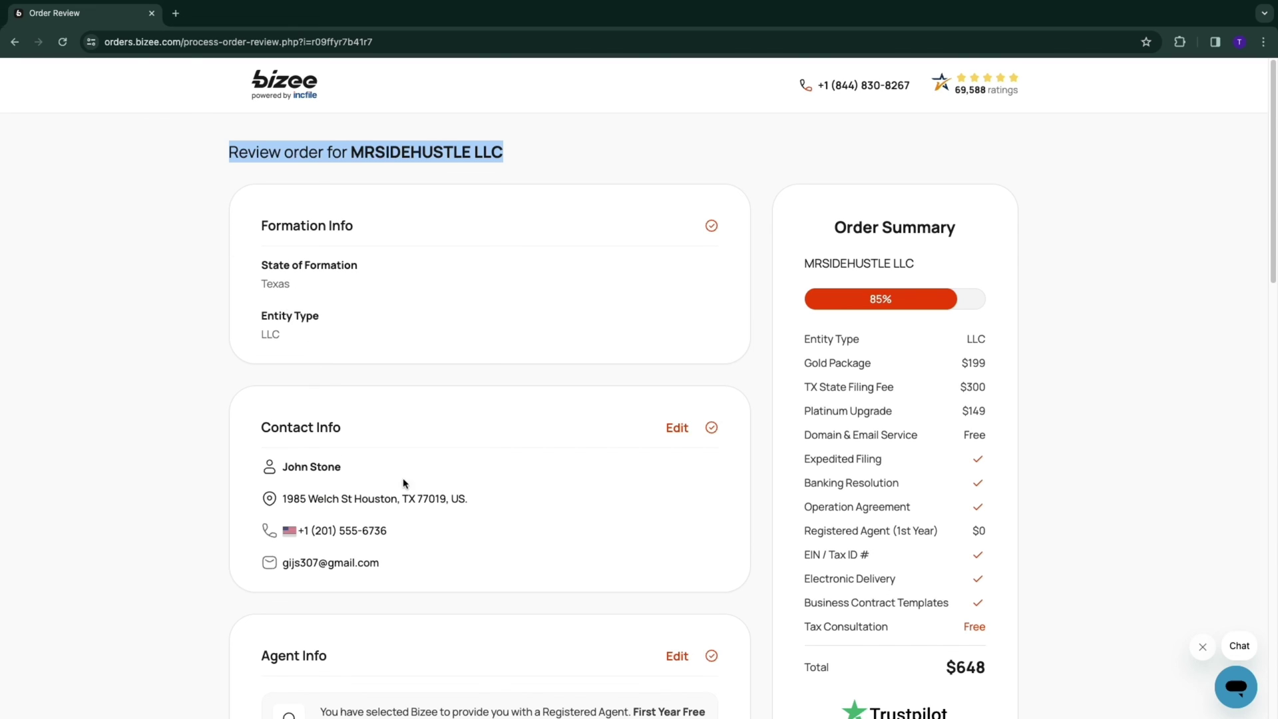
left_click(196, 412)
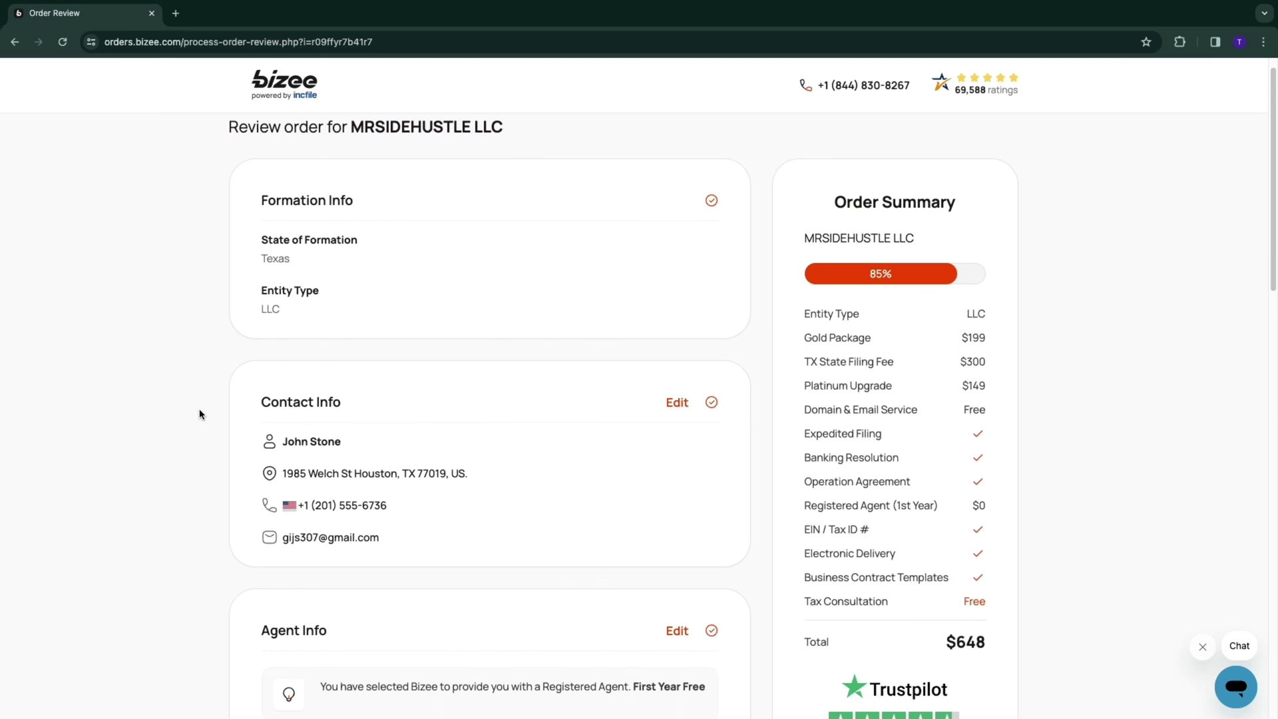
scroll(196, 413, "down", 3)
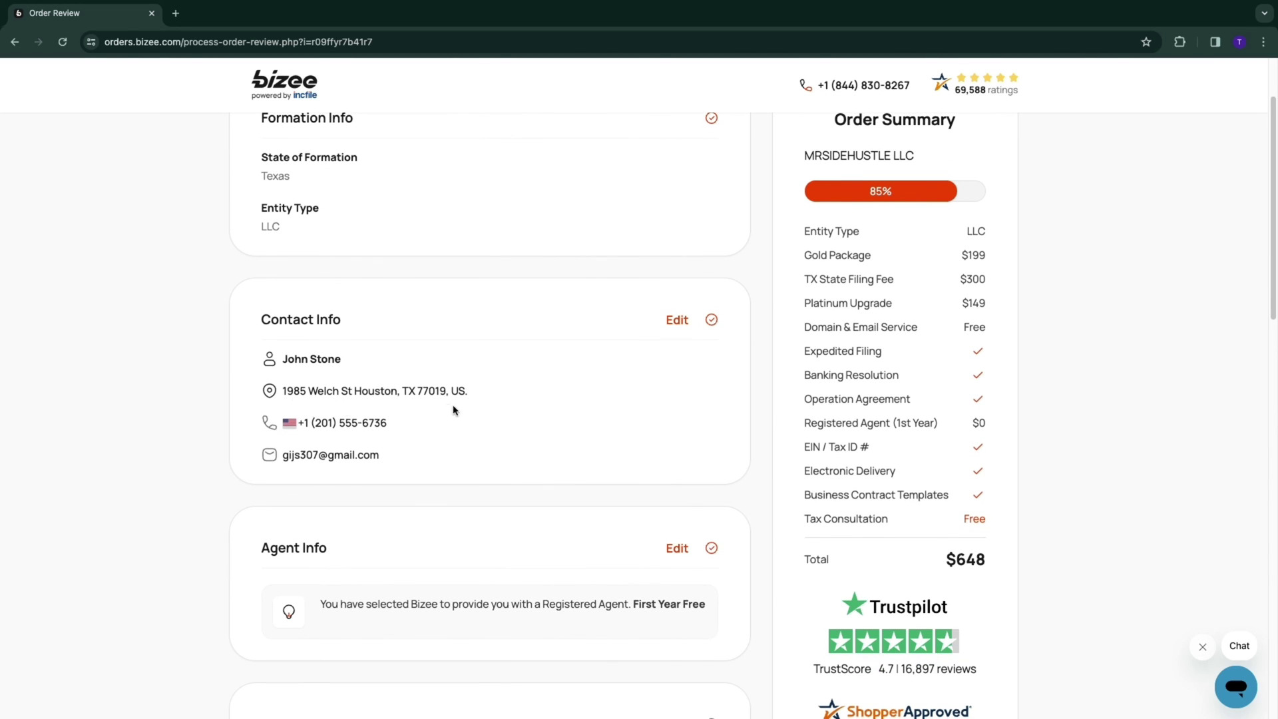
scroll(343, 208, "up", 3)
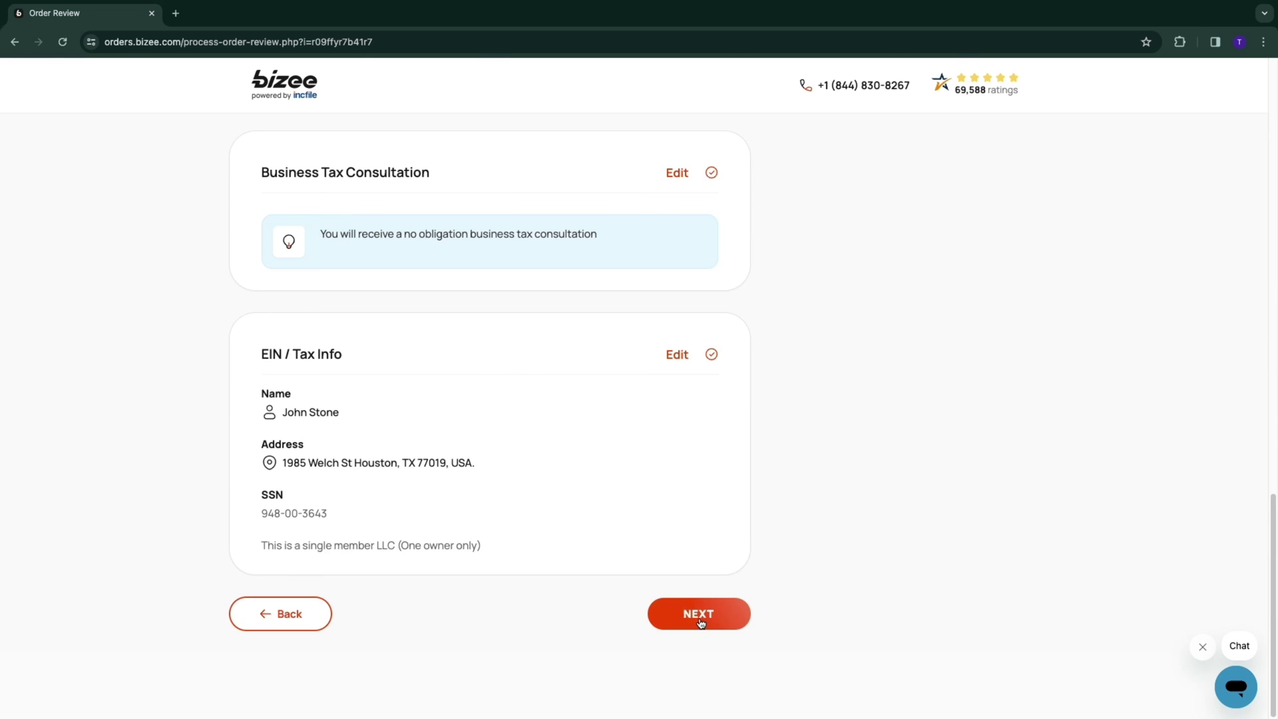
scroll(160, 464, "up", 5)
scroll(374, 443, "up", 5)
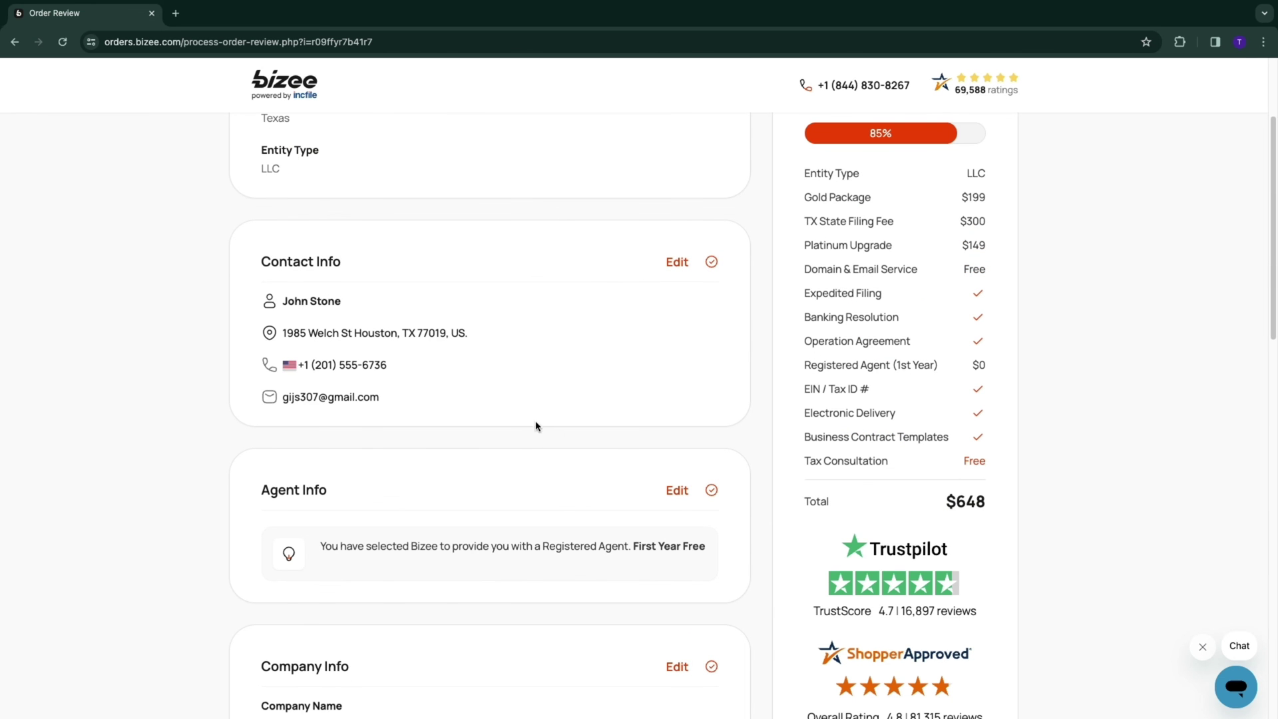
left_click_drag(801, 510, 973, 531)
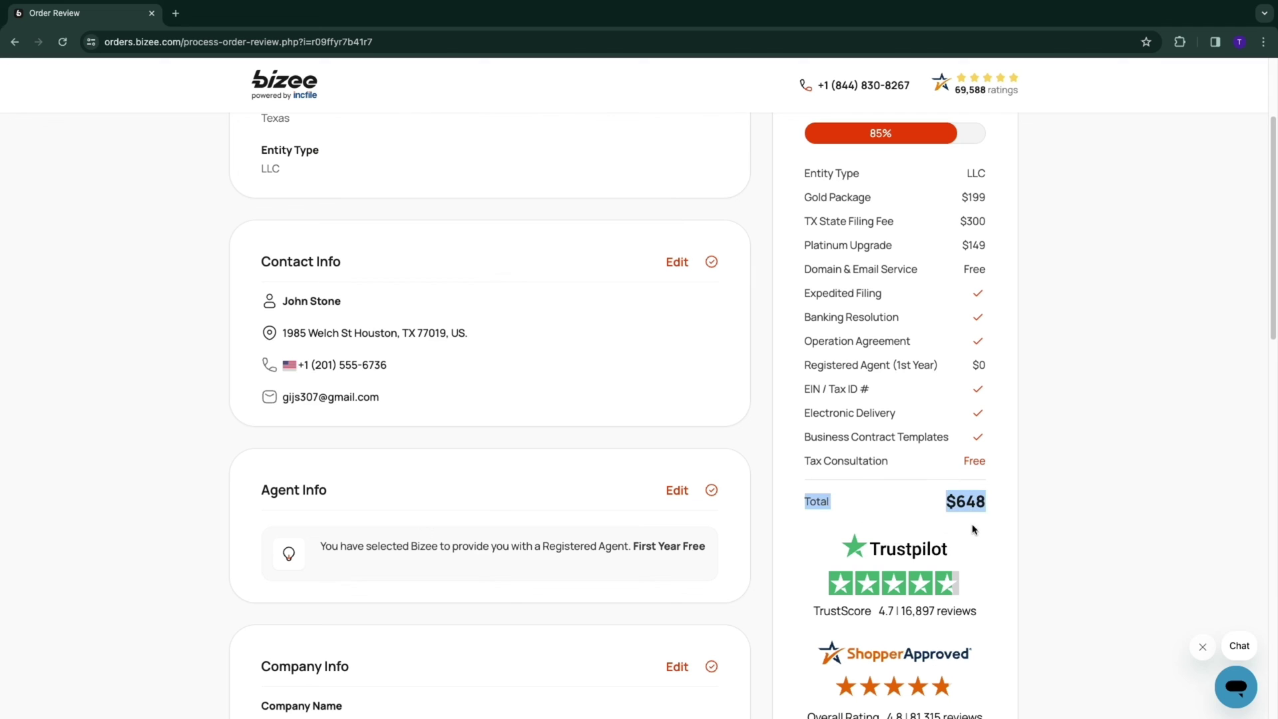
left_click(845, 375)
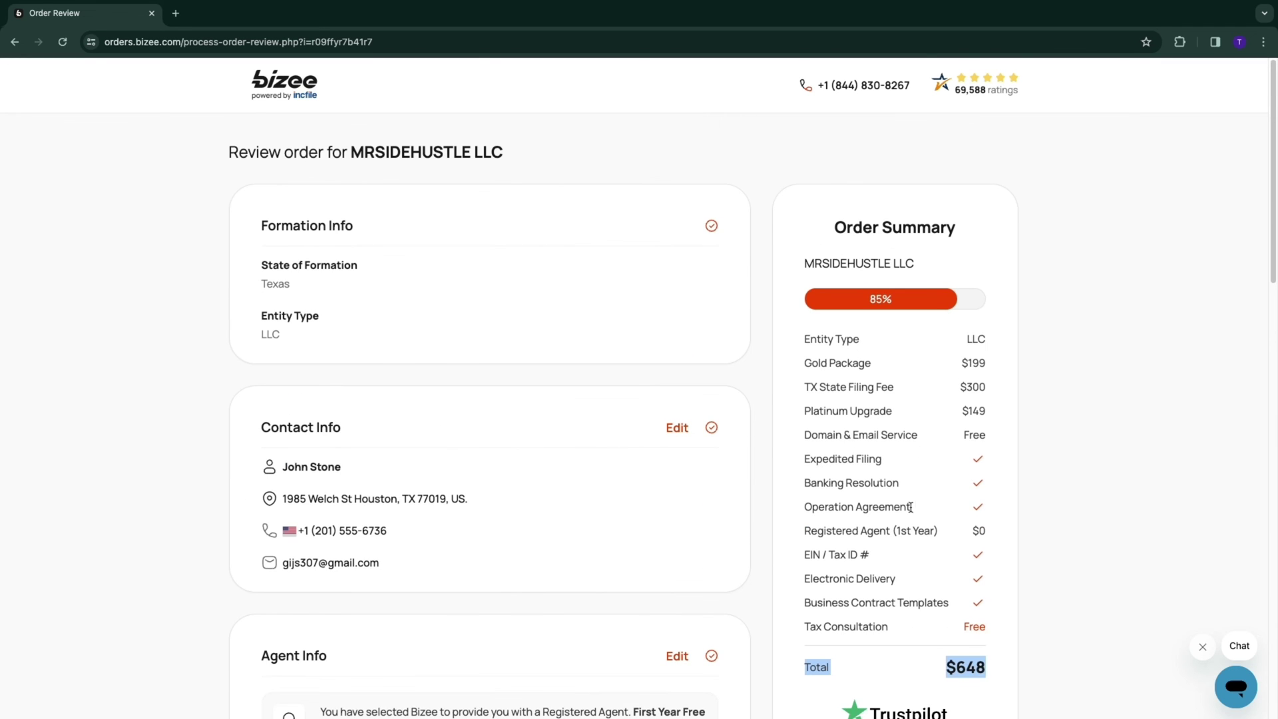
scroll(845, 376, "down", 3)
left_click_drag(806, 345, 888, 346)
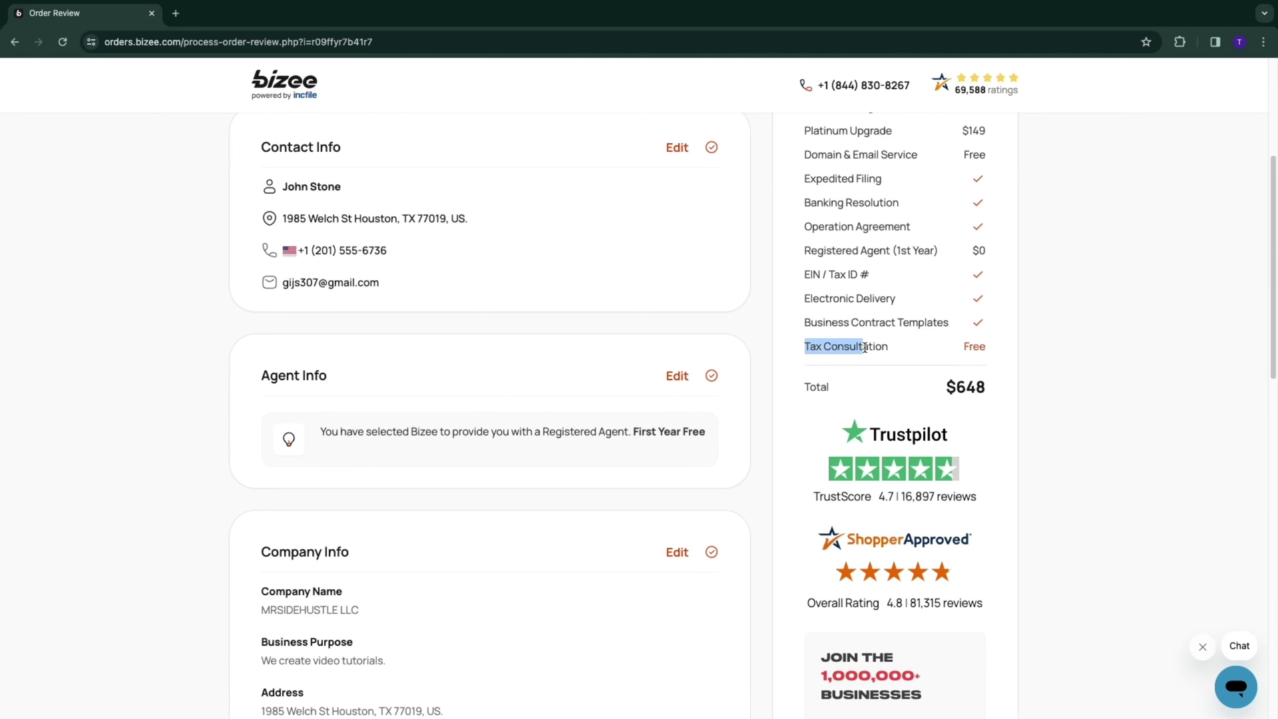
left_click(888, 362)
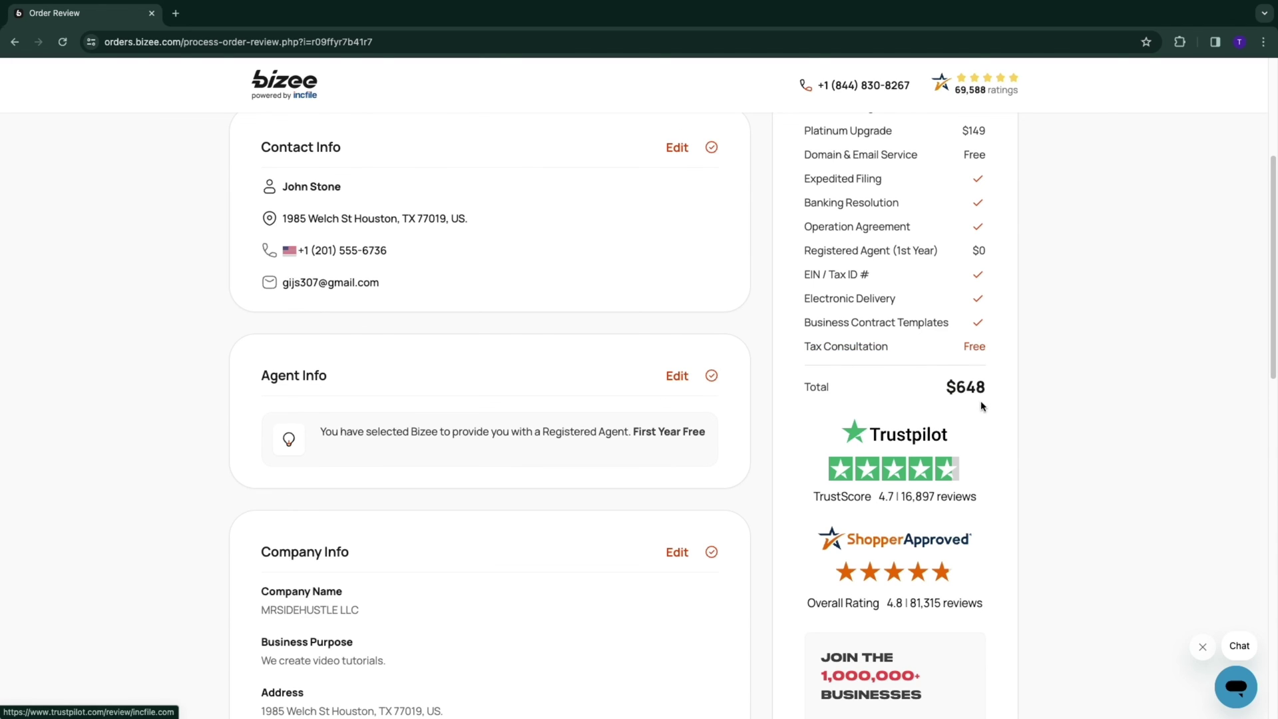
double_click(949, 386)
scroll(878, 300, "up", 3)
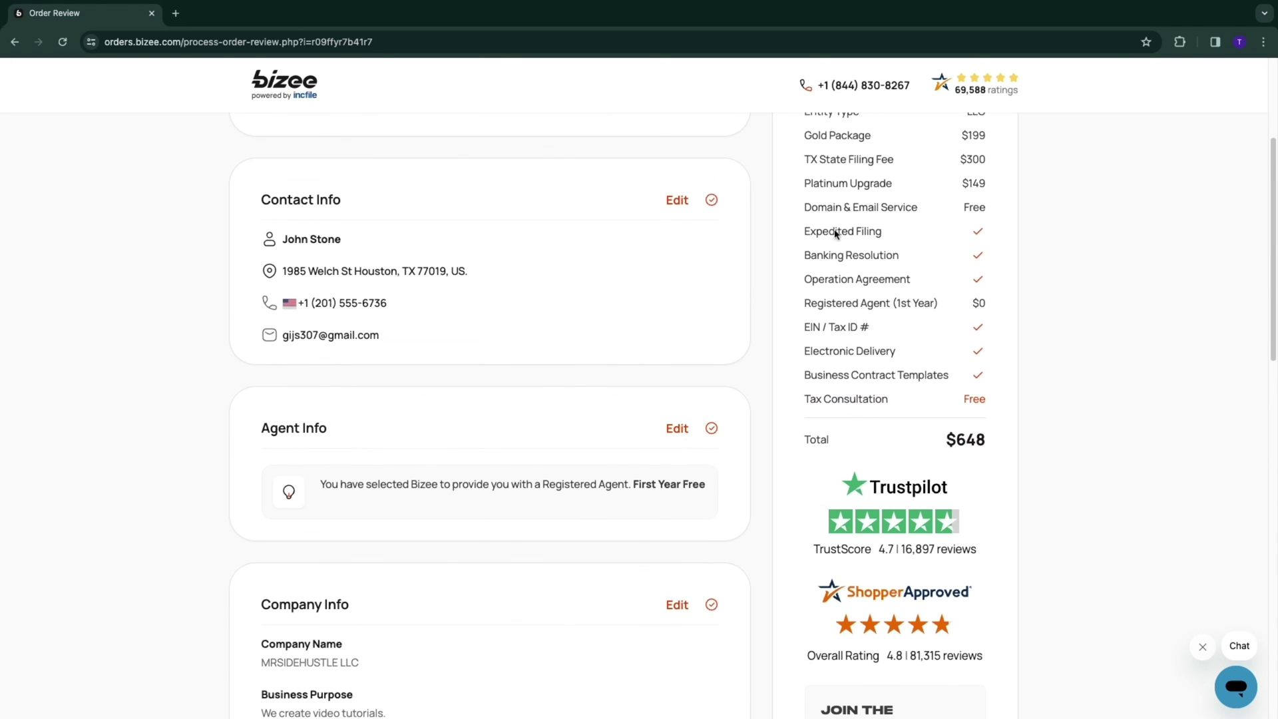
scroll(838, 239, "up", 2)
scroll(545, 400, "down", 5)
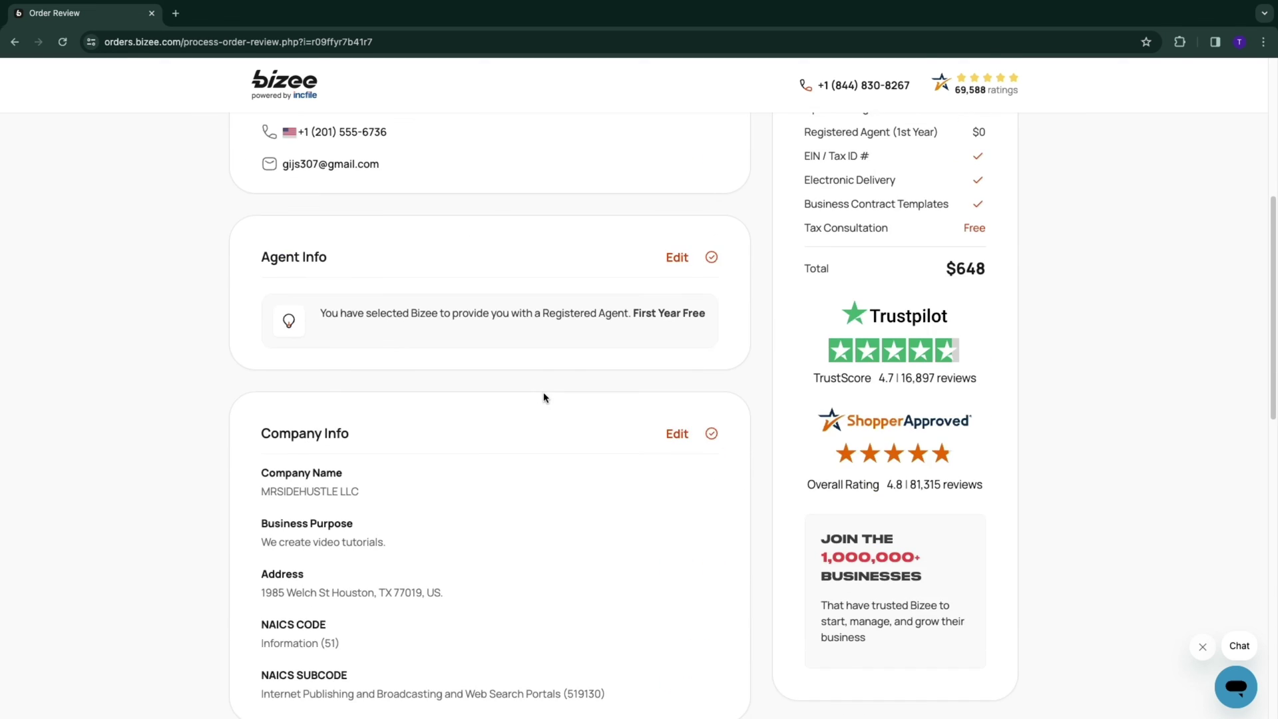
scroll(619, 489, "down", 4)
scroll(579, 494, "down", 4)
scroll(519, 467, "down", 2)
scroll(519, 466, "down", 5)
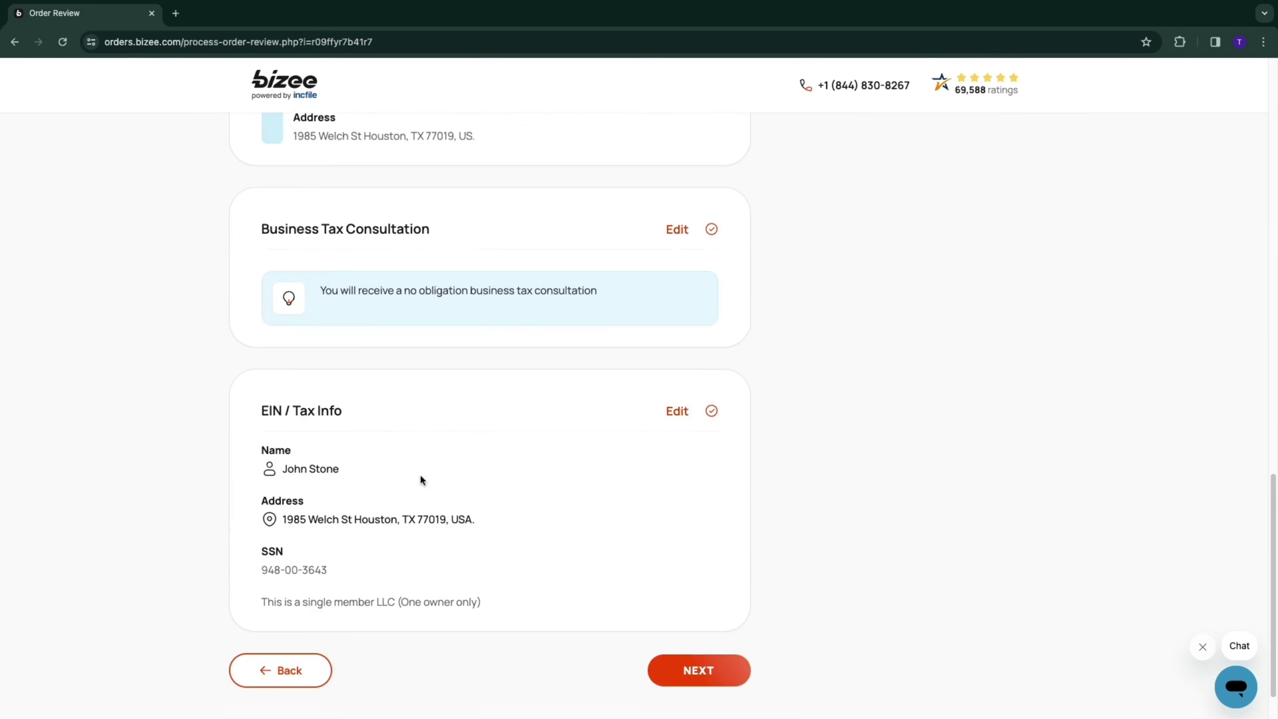
scroll(559, 559, "down", 1)
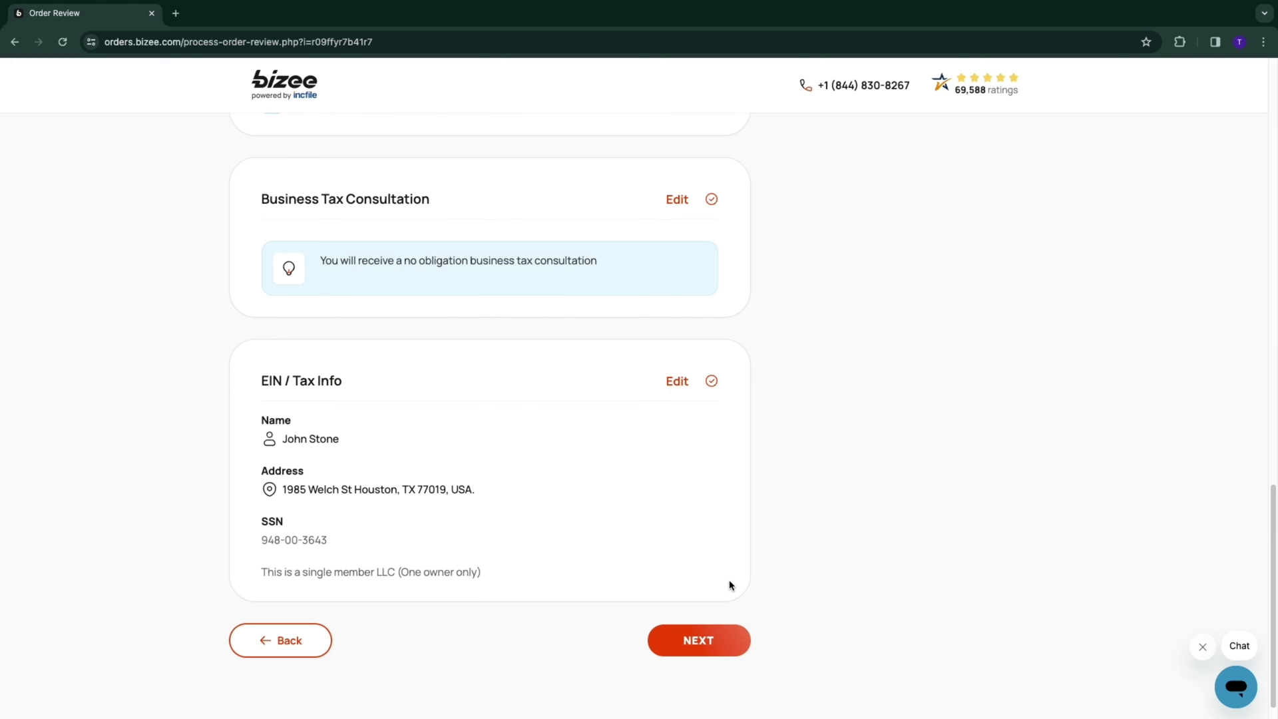
scroll(729, 585, "up", 8)
scroll(789, 419, "up", 3)
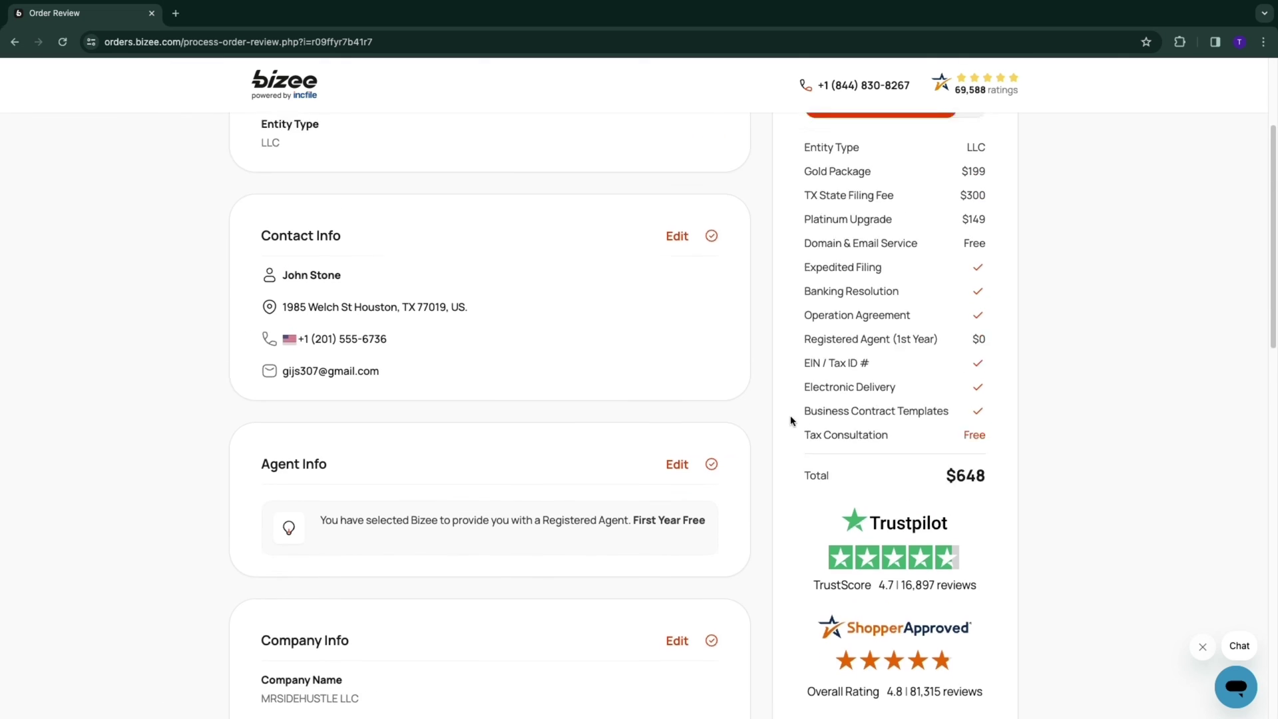
scroll(788, 419, "up", 3)
scroll(789, 419, "up", 2)
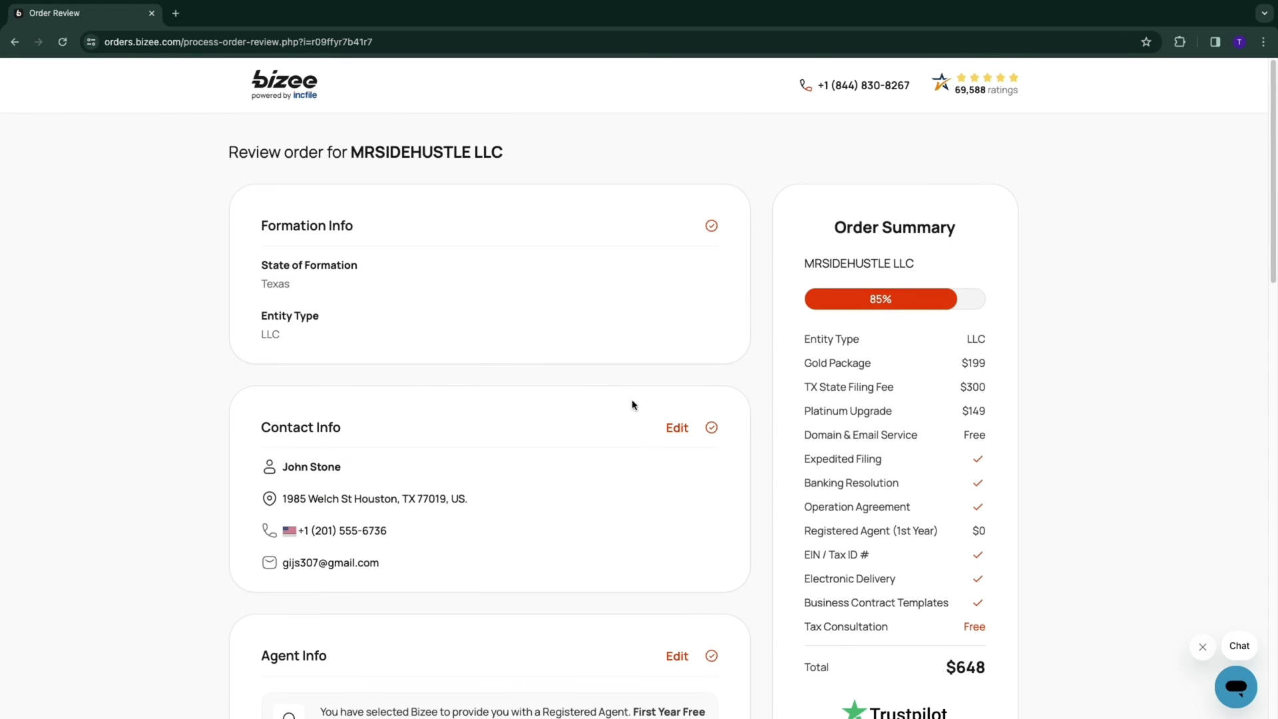